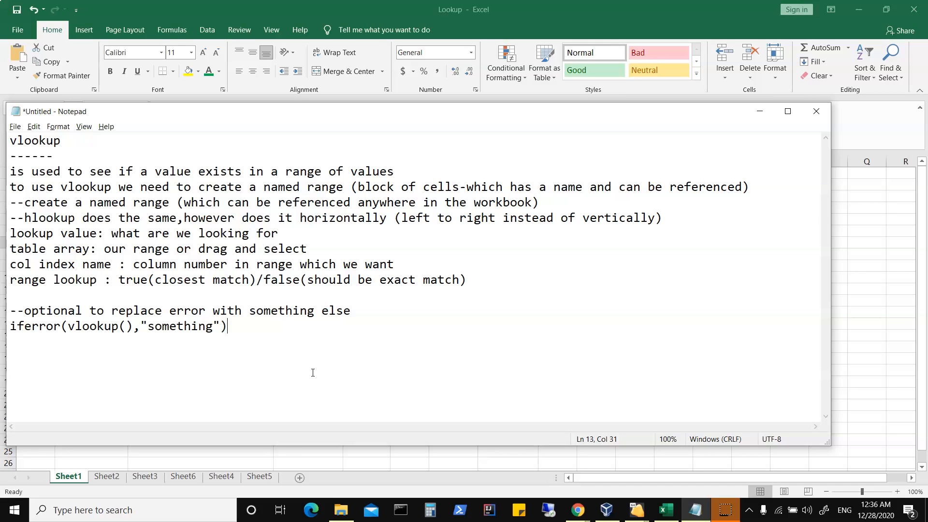
Step: Define the name Oursearch with Workbook scope for the employee table A1:E21 and check it among the defined names
left_click(761, 111)
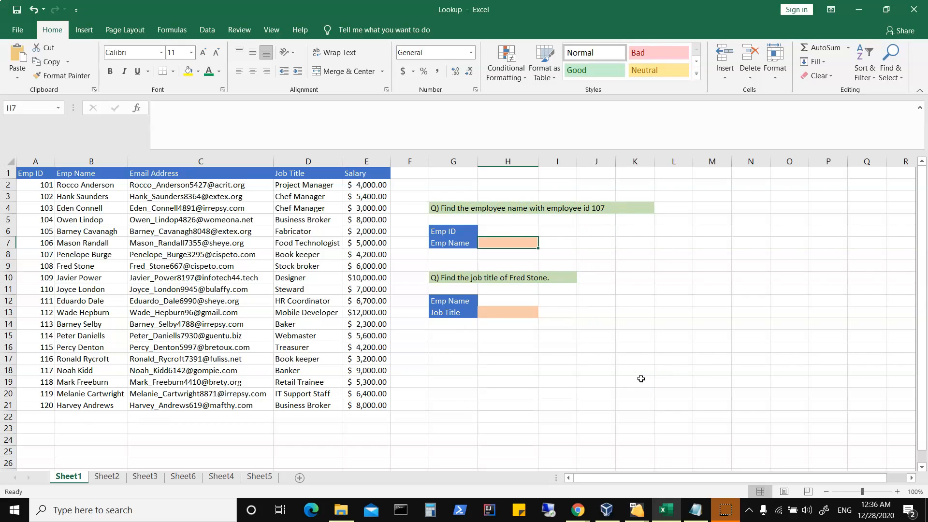
left_click(438, 231)
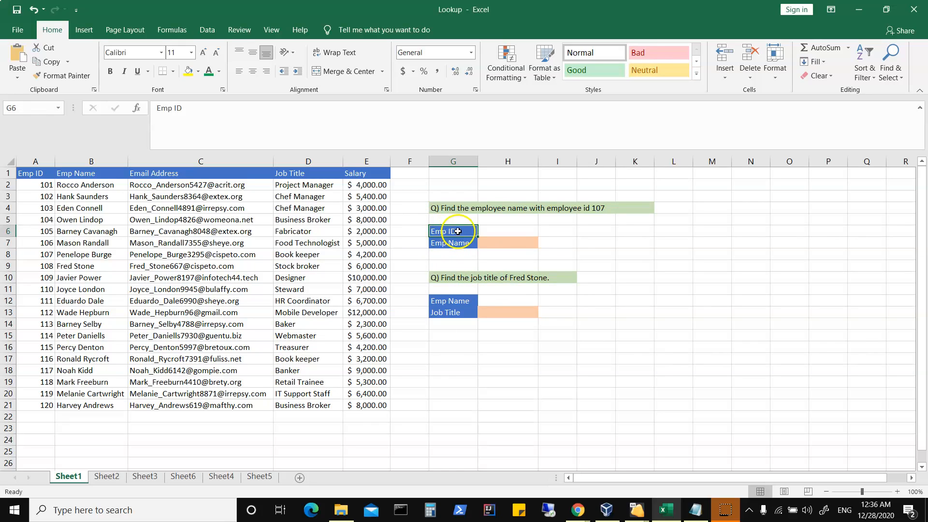
left_click(460, 242)
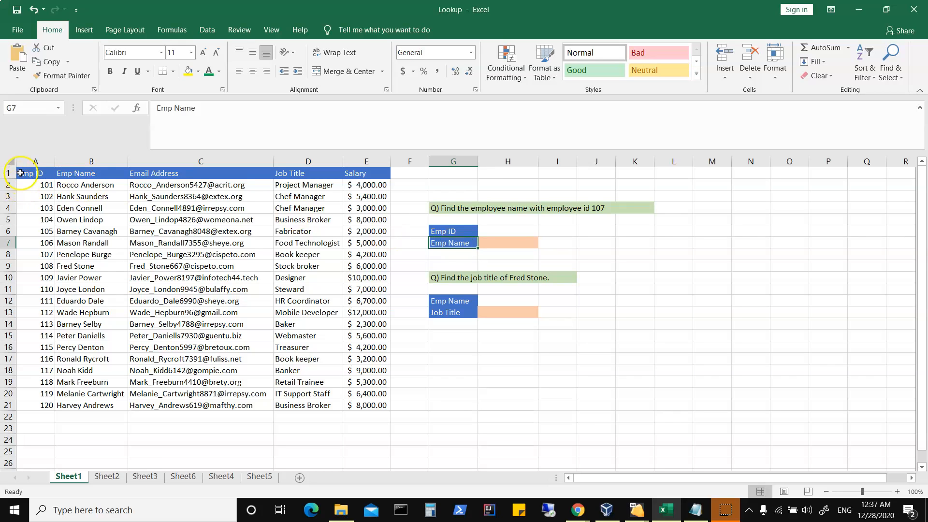
left_click_drag(21, 173, 369, 410)
right_click(291, 327)
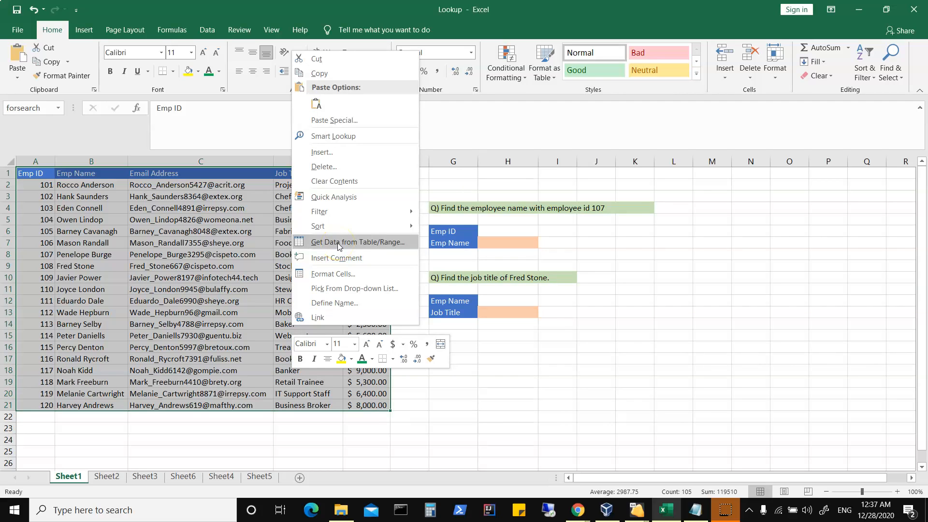
left_click(335, 304)
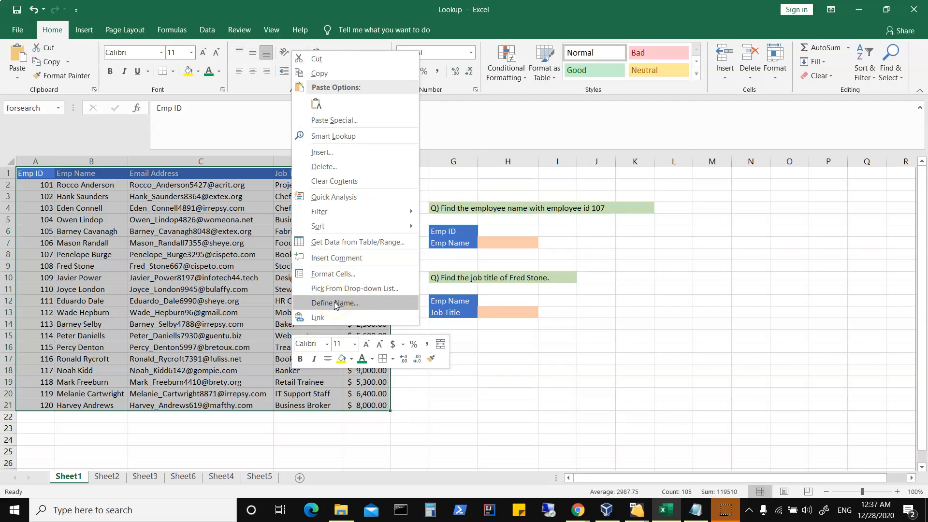
left_click(334, 303)
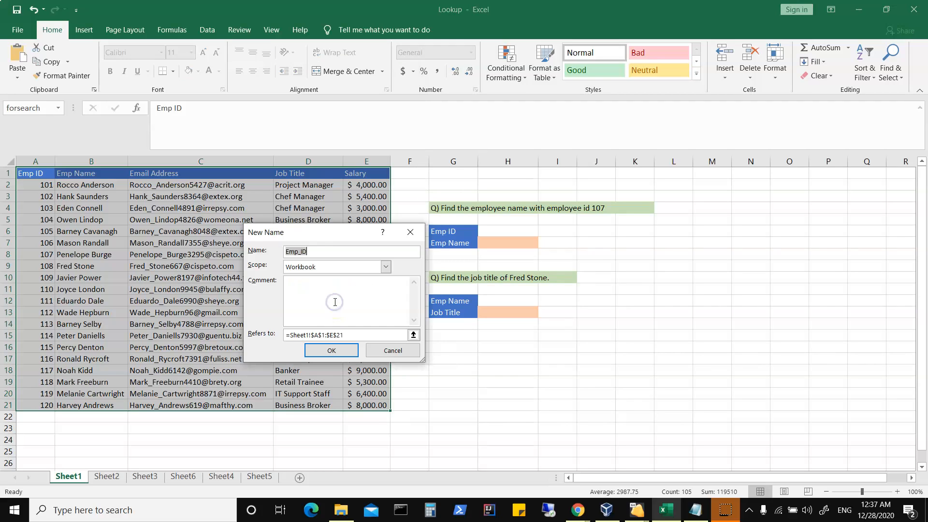
left_click(308, 250)
type("Oursearch")
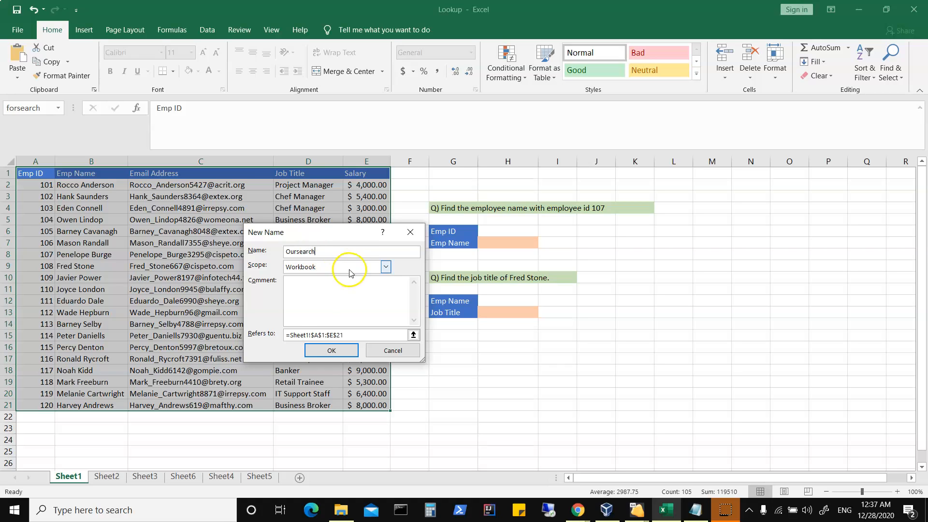
left_click(332, 350)
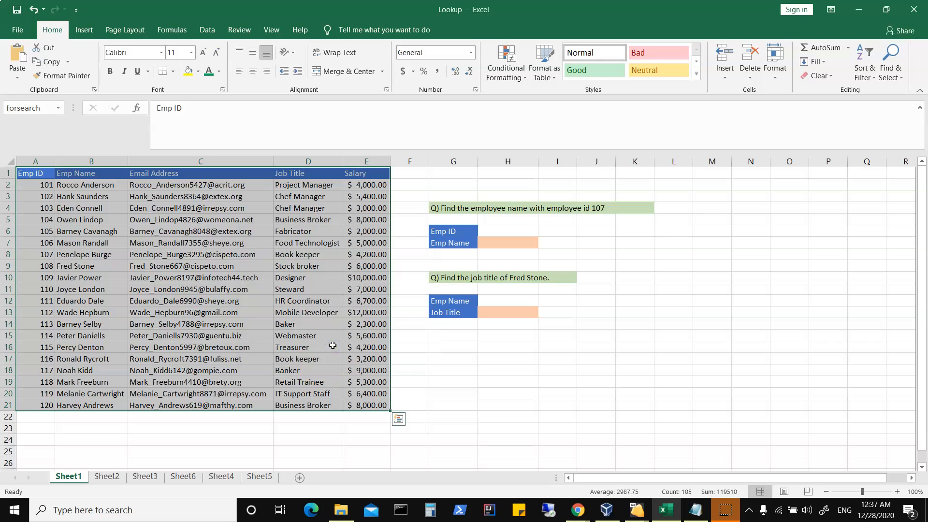
left_click(58, 108)
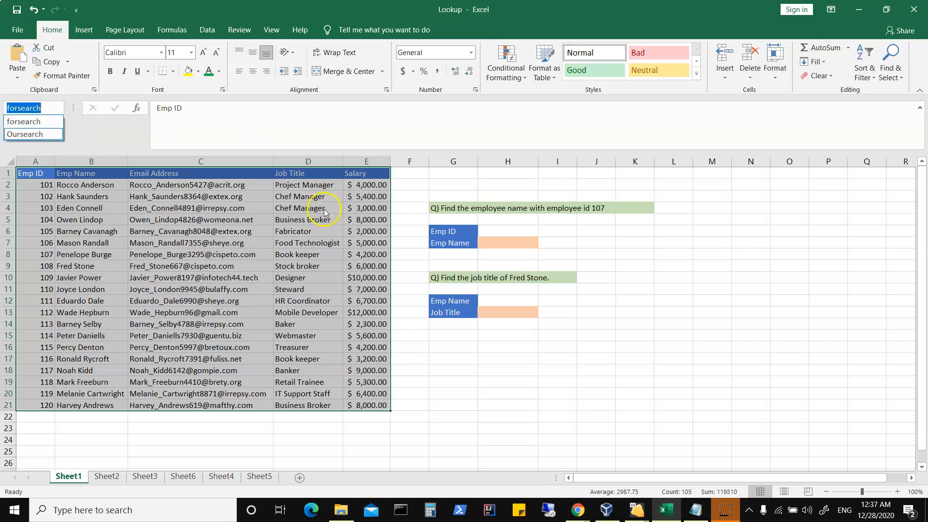
left_click(511, 242)
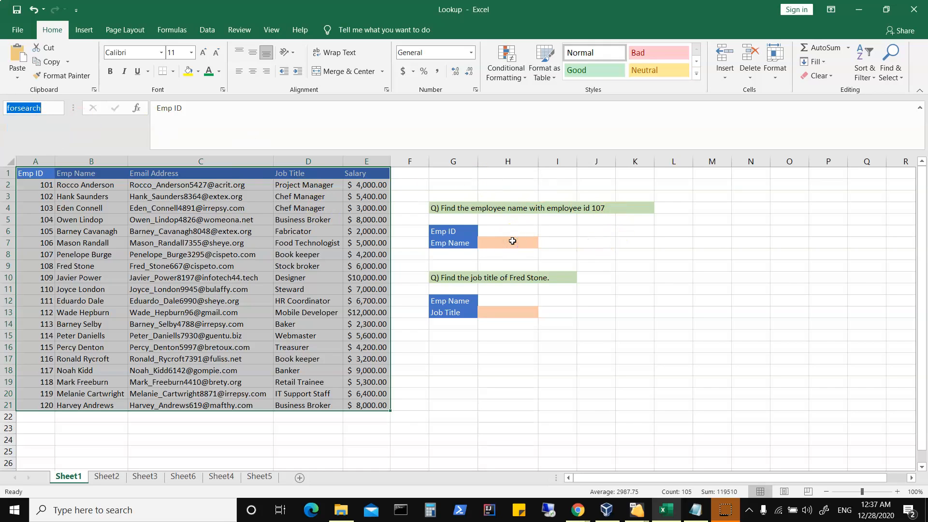
Step: Enter the employee ID given in the first question into cell H6 beside Emp ID
left_click(512, 242)
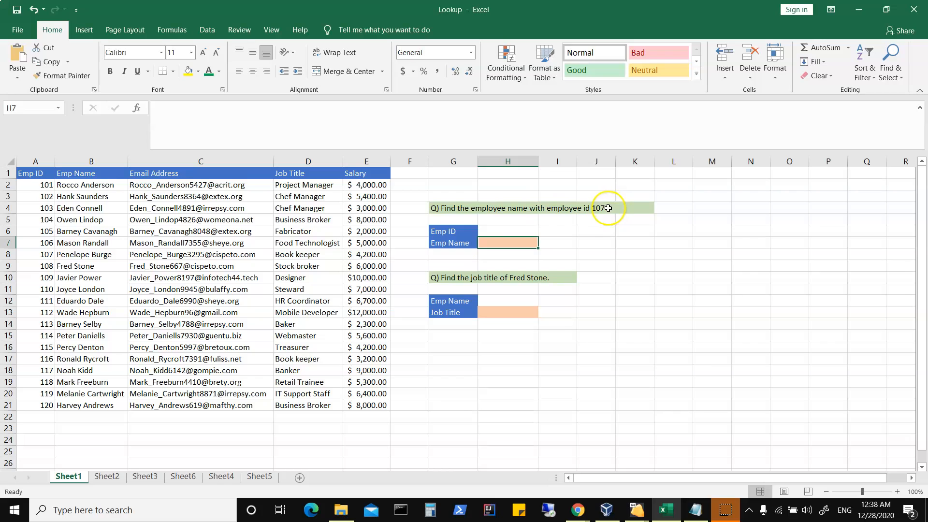
left_click(513, 230)
type("107")
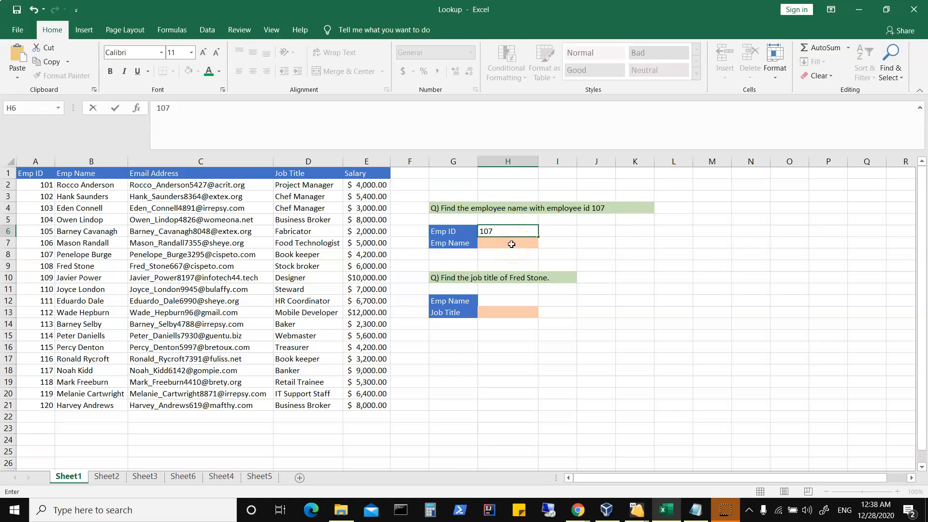
left_click(511, 244)
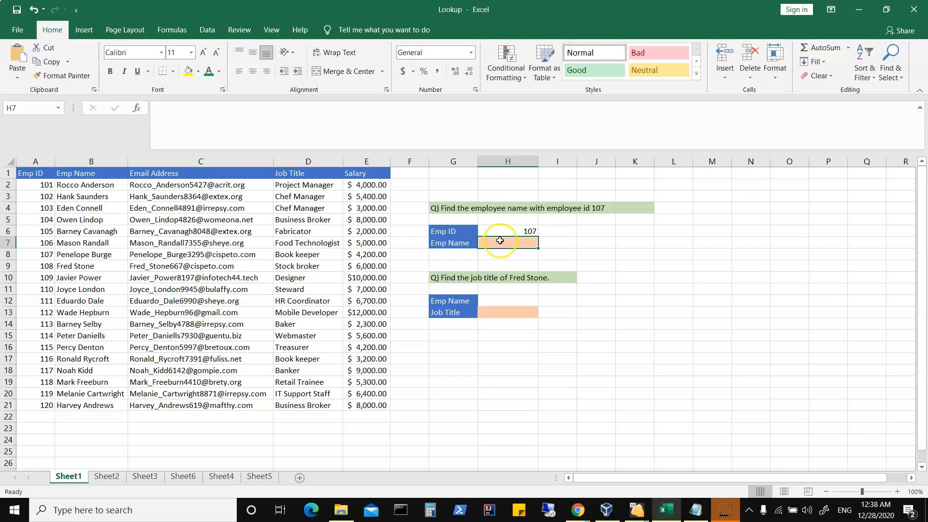
Step: Search the available functions for "look" and insert VLOOKUP into the Emp Name result cell H7
left_click(136, 111)
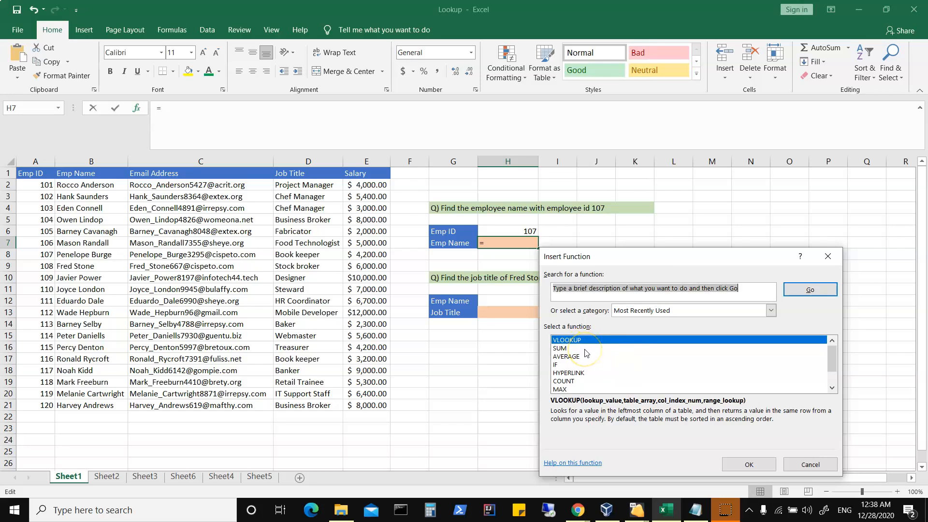
left_click(595, 288)
left_click_drag(745, 289, 548, 290)
type("look")
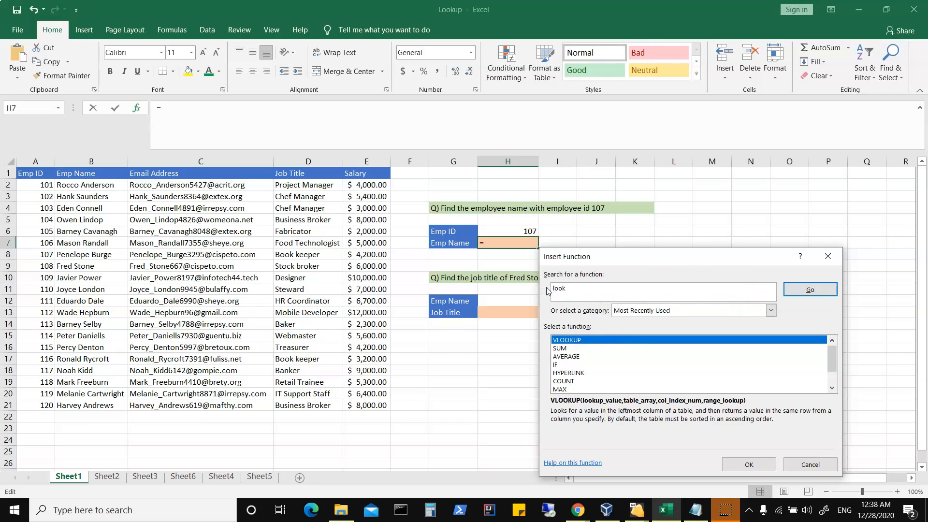
left_click(793, 291)
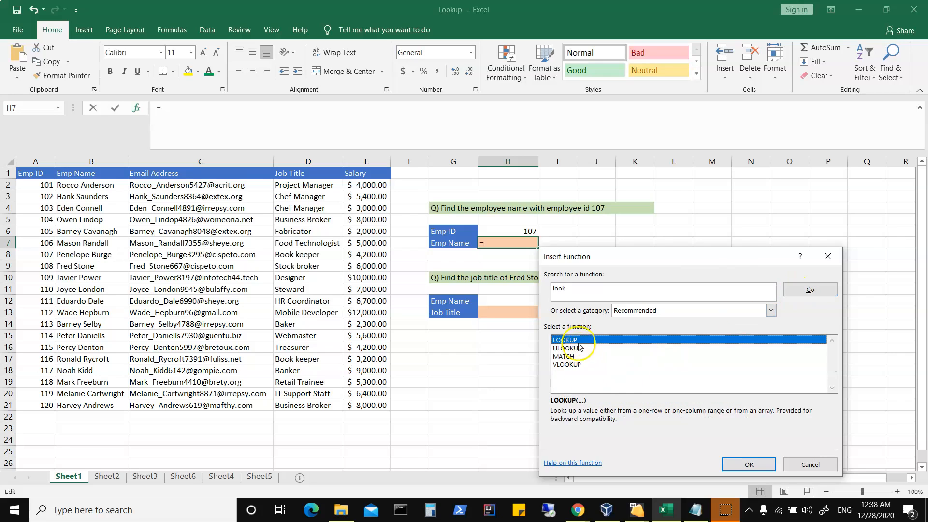
left_click(579, 368)
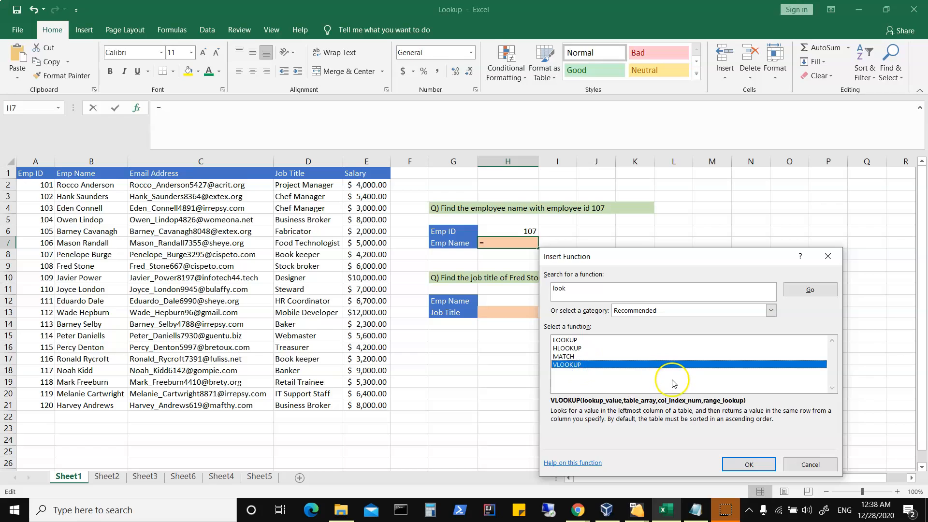
left_click(749, 464)
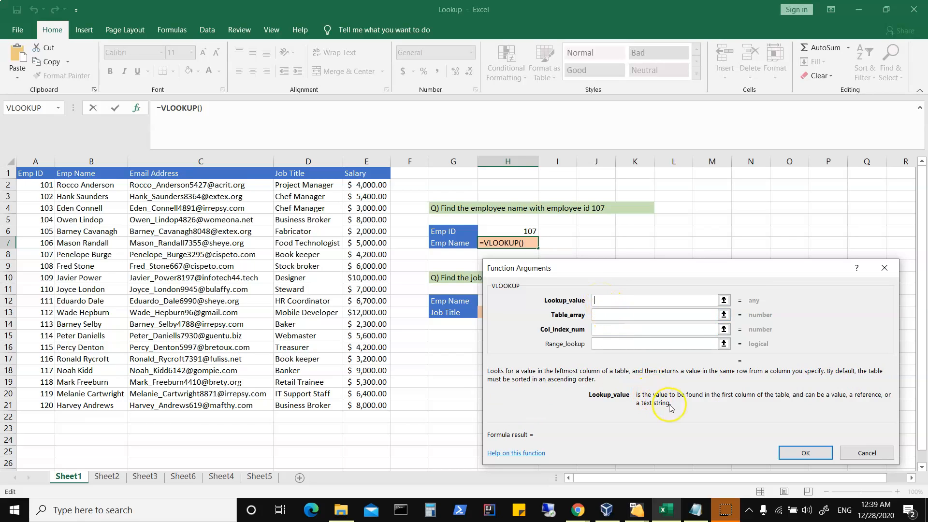
Step: Read the Table_array and Col_index_num descriptions, and compare the column index explanation with the VLOOKUP notes in Notepad
left_click(599, 316)
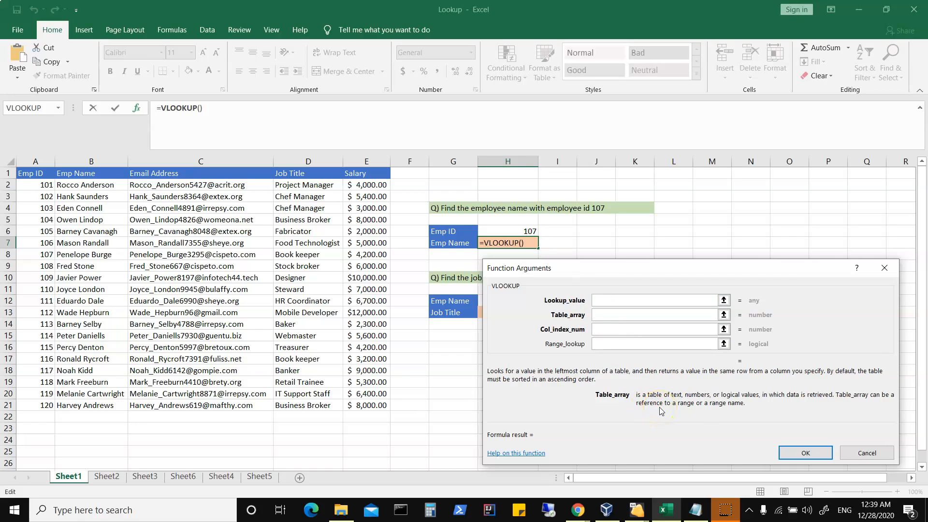
left_click(601, 328)
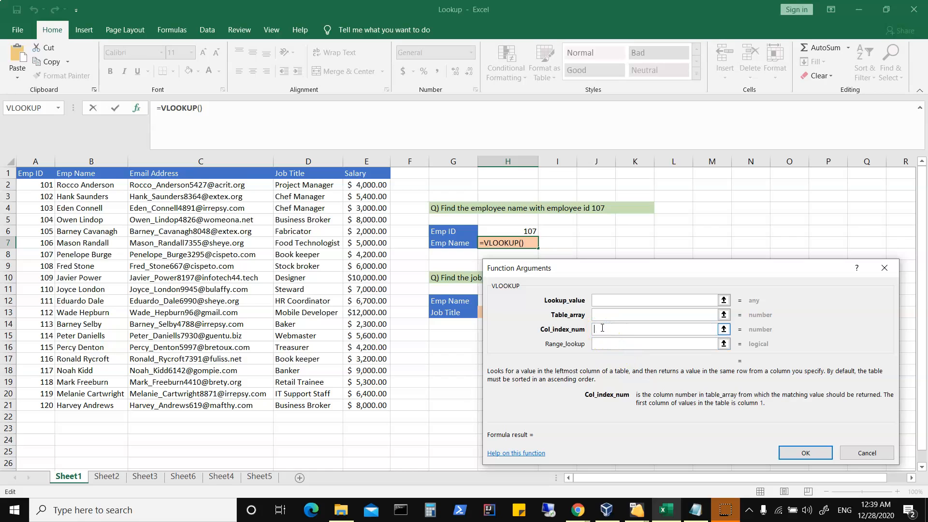
left_click(695, 510)
left_click(251, 353)
left_click_drag(155, 264, 399, 263)
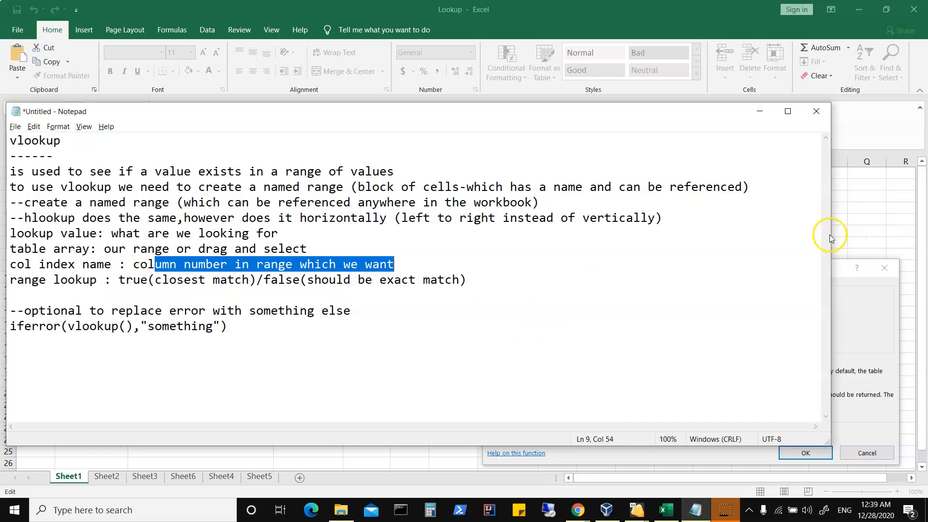
left_click_drag(830, 238, 516, 289)
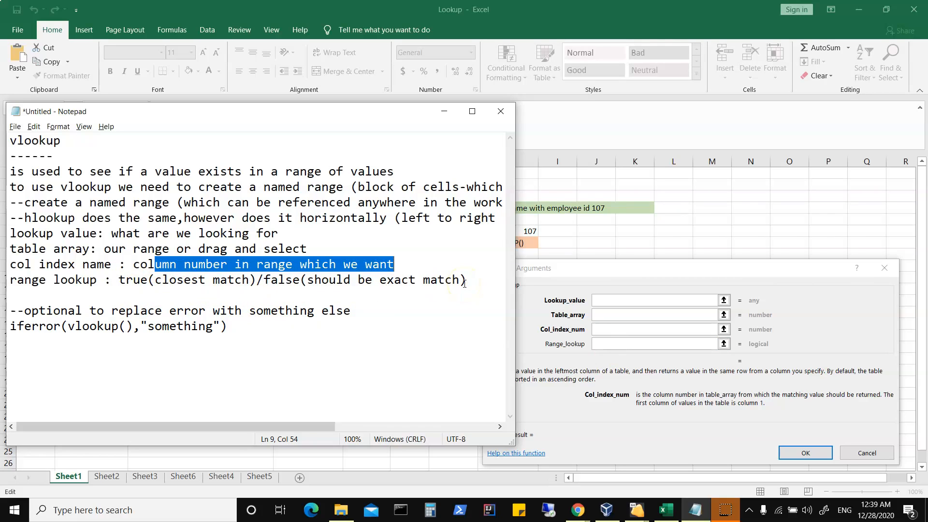
left_click(445, 112)
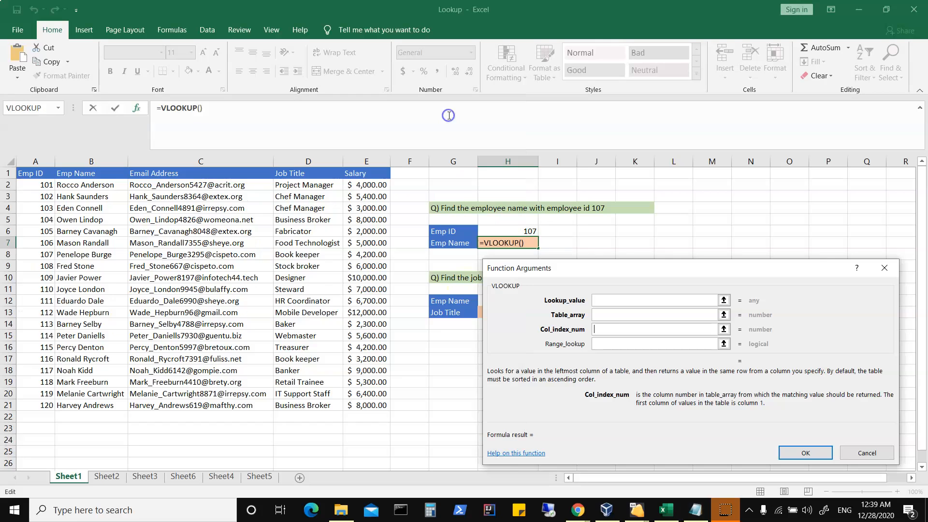
Step: Set the VLOOKUP lookup value to cell H6 and its table array to the named range Oursearch
left_click(611, 300)
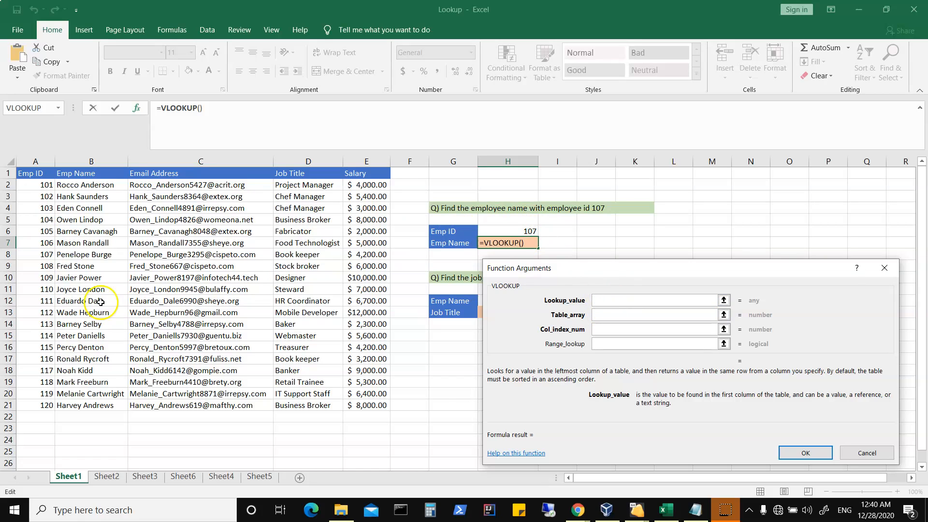
left_click(28, 255)
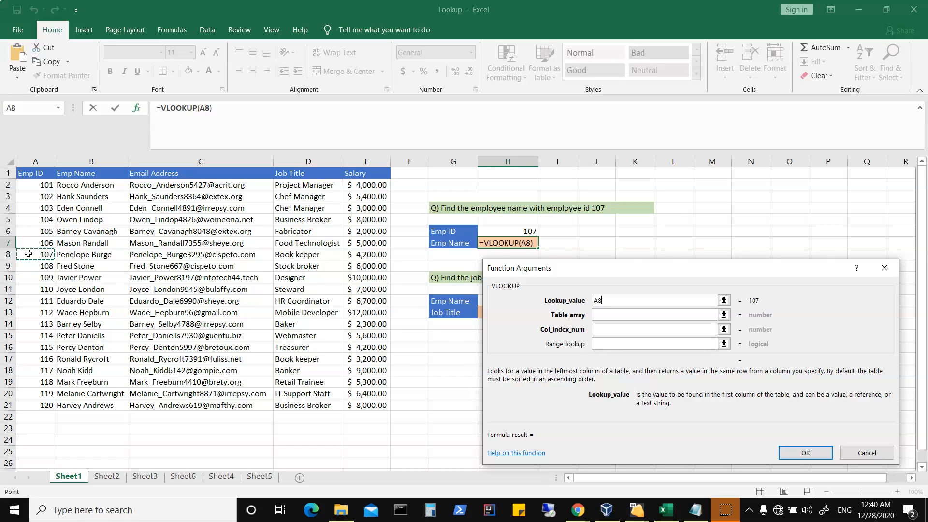
left_click(526, 231)
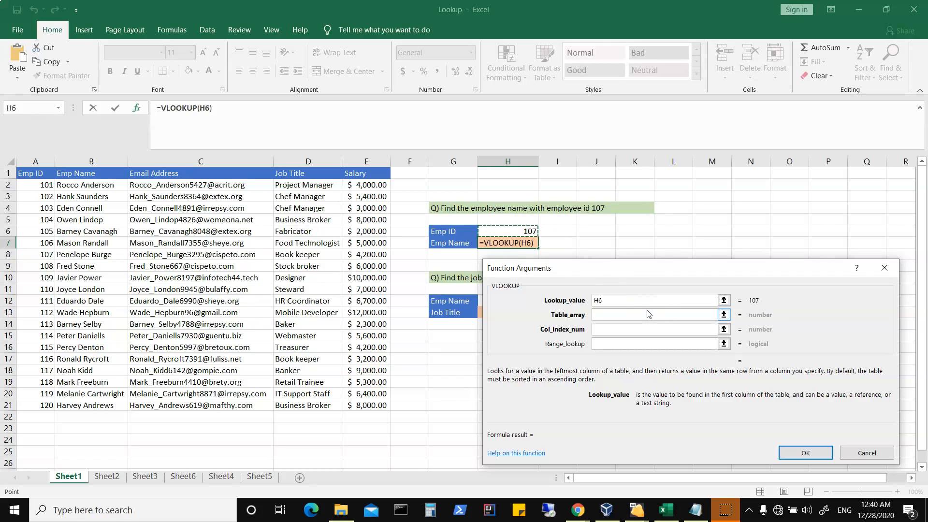
left_click(600, 316)
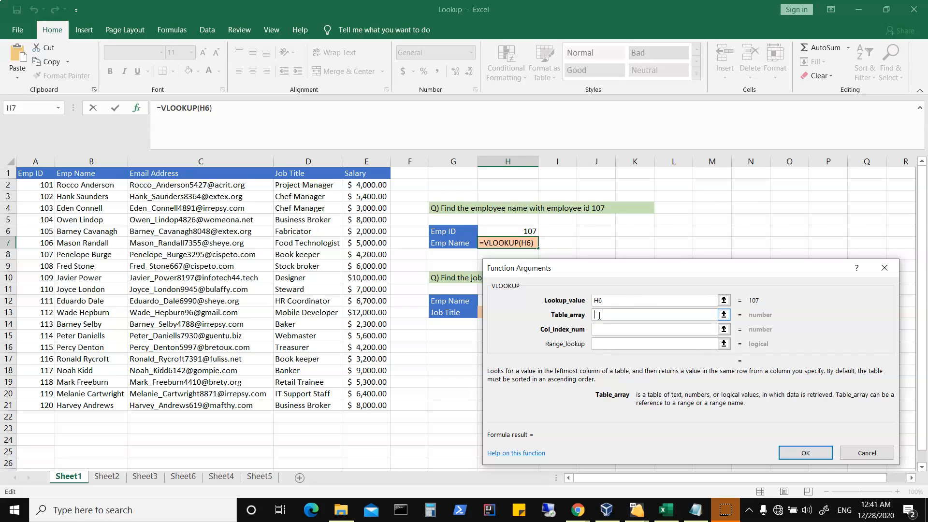
type("Our")
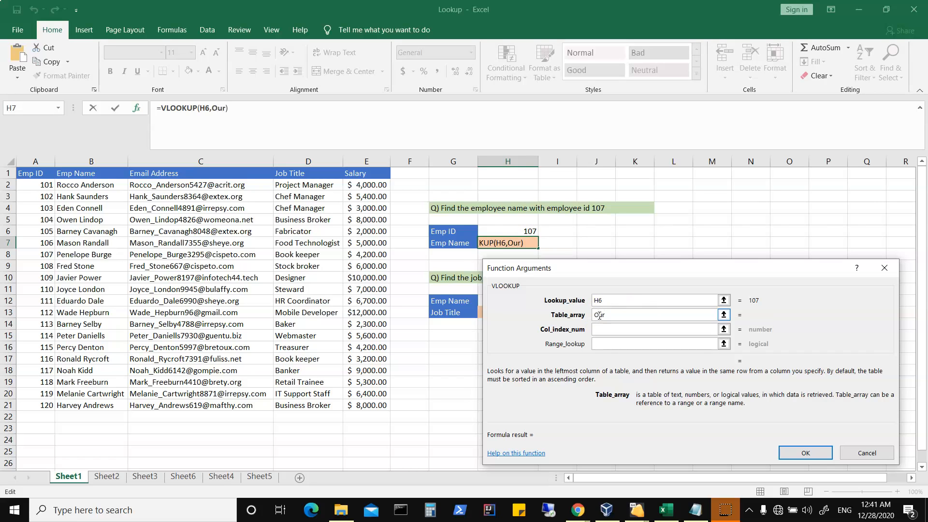
type("search")
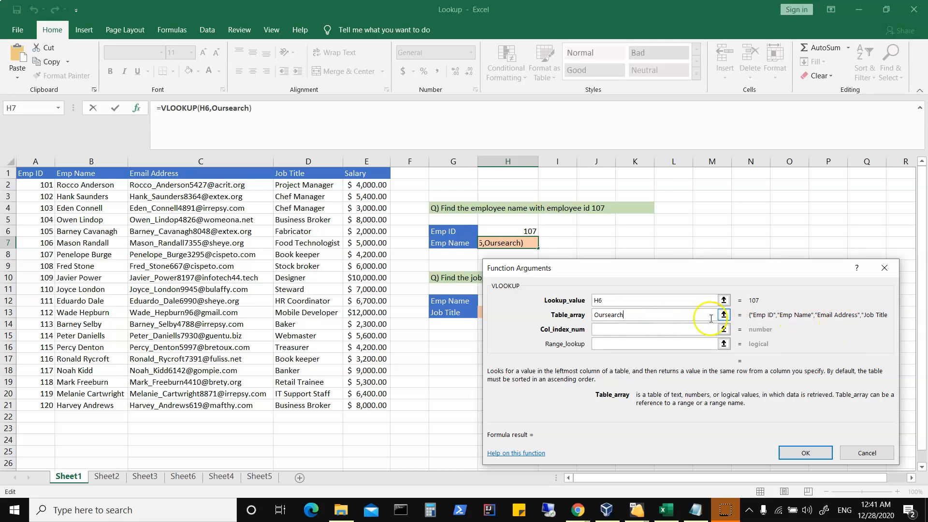
Step: Set the column index to 2 and the range lookup to 0 for an exact match, and complete the VLOOKUP formula
left_click(613, 330)
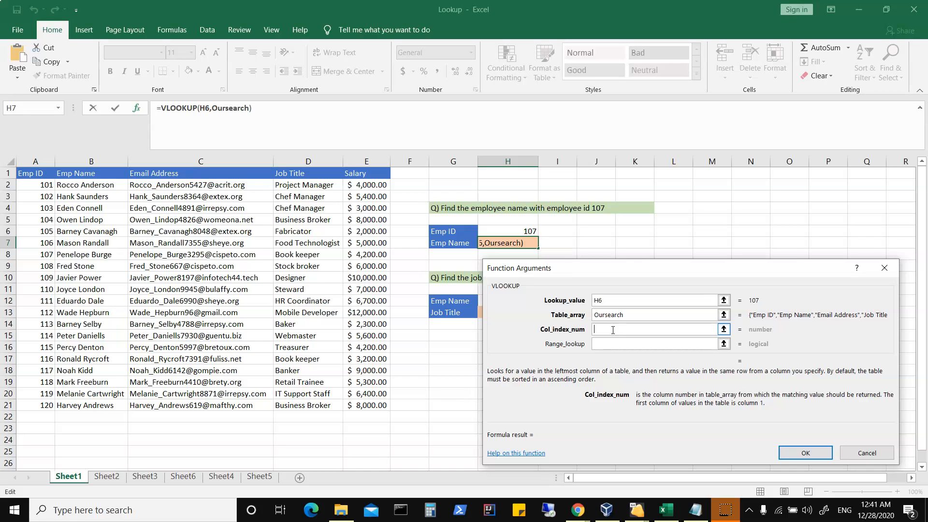
type("2")
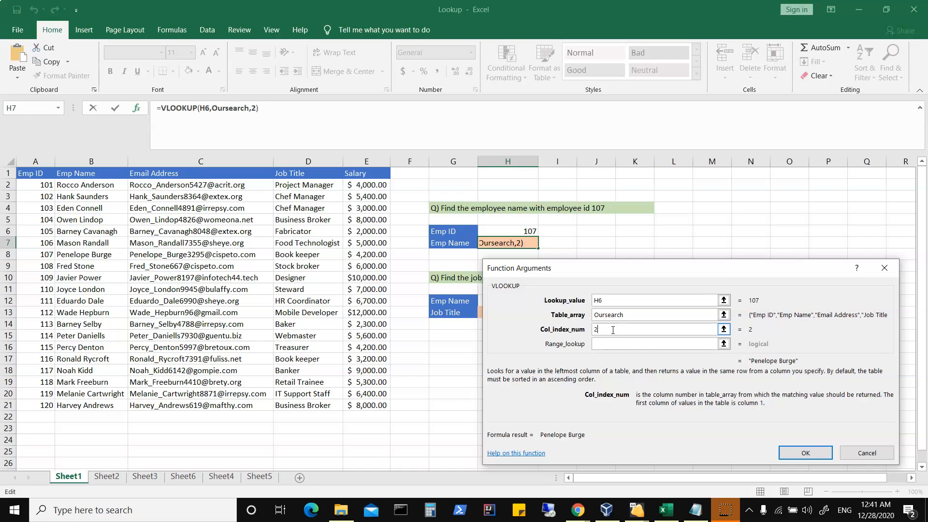
left_click(608, 343)
left_click(607, 343)
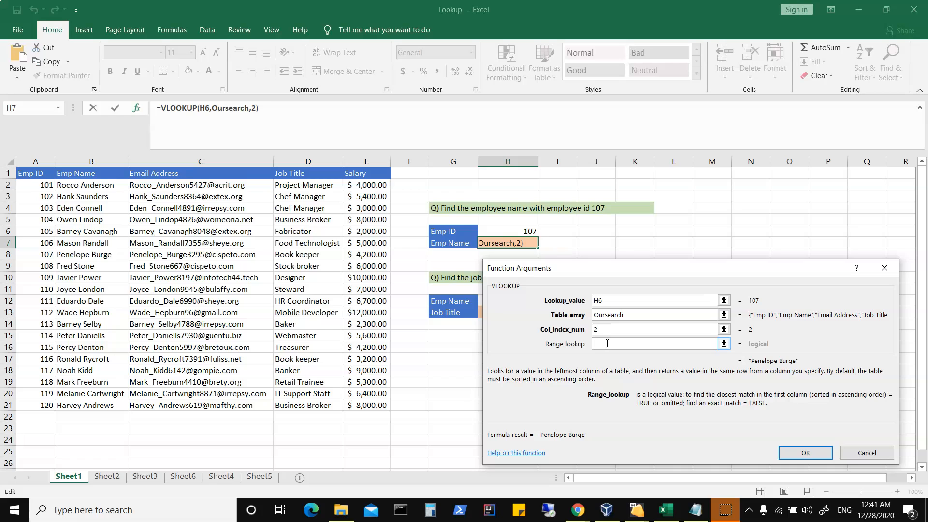
type("0")
left_click(621, 346)
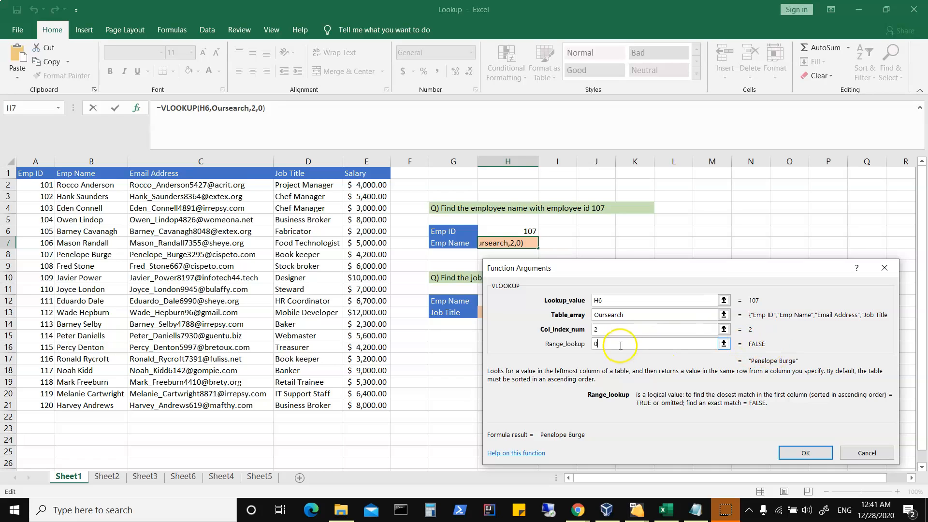
key("BackSpace")
type("1")
key("BackSpace")
type("0")
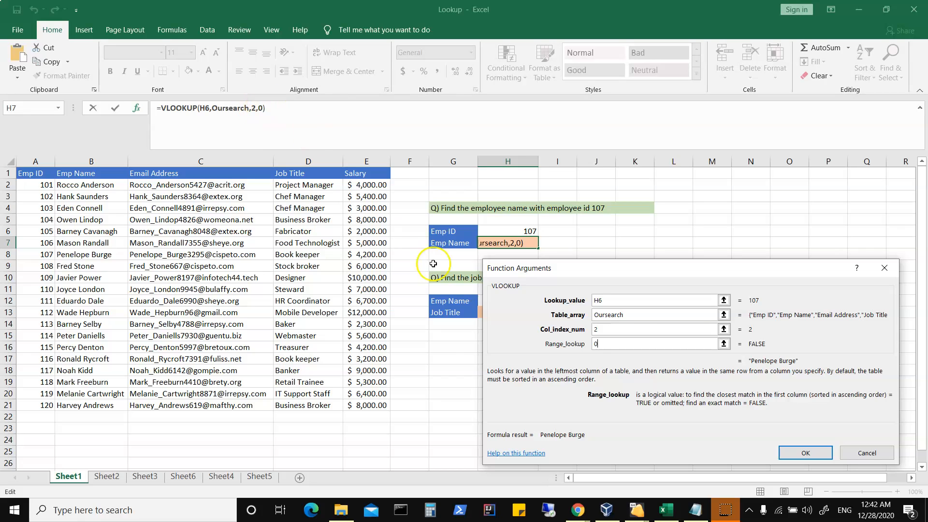
left_click(806, 453)
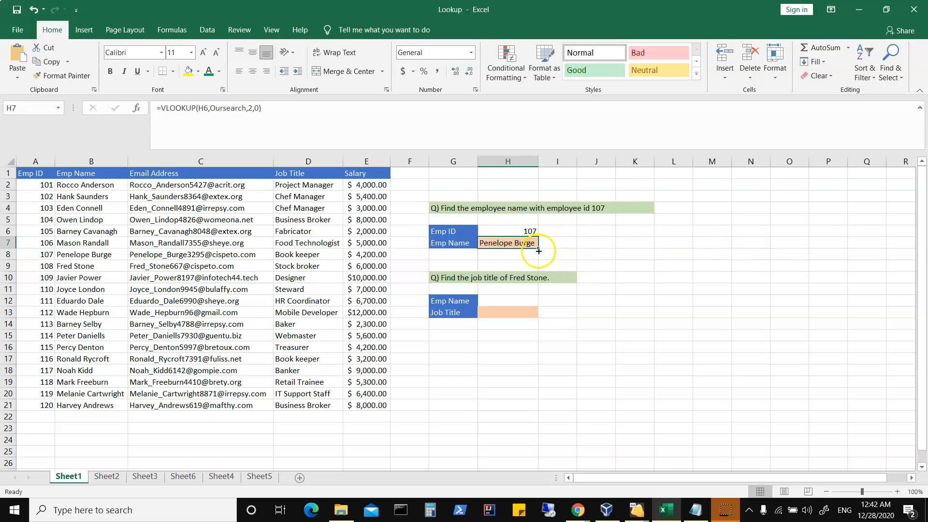
Step: Set the Emp ID in H6 to 121 and review the VLOOKUP arguments in H7
left_click(511, 231)
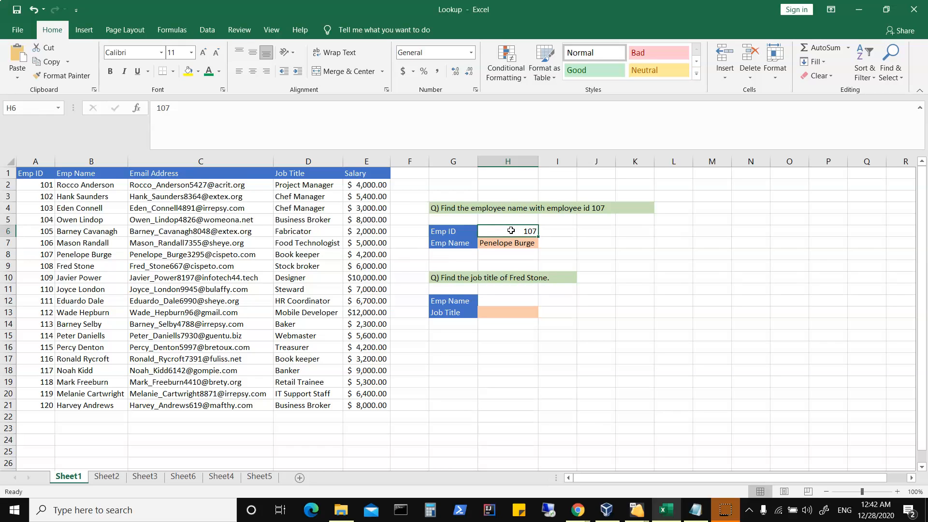
type("121")
key("Tab")
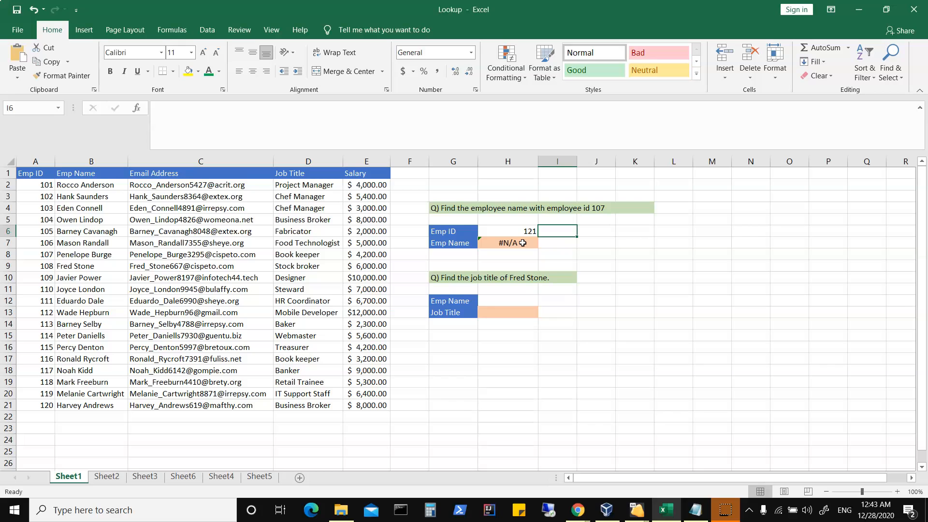
left_click(522, 243)
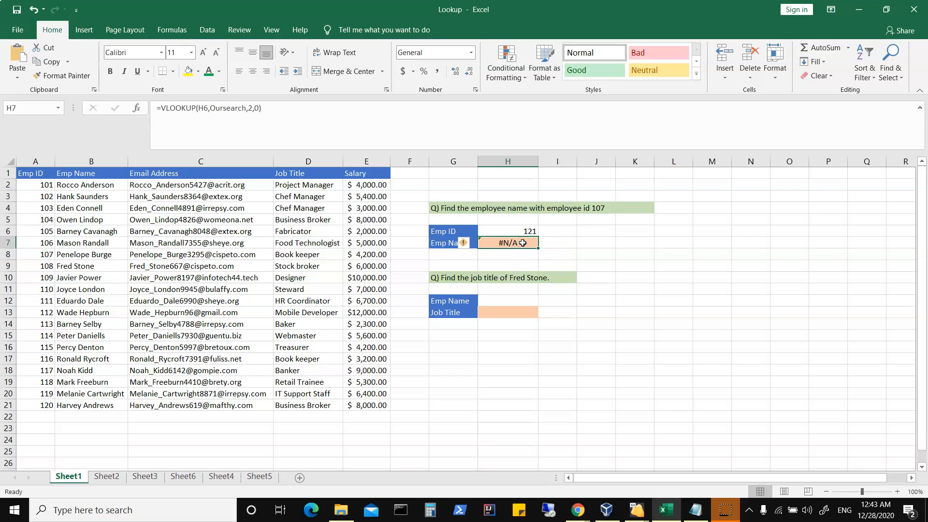
left_click(137, 111)
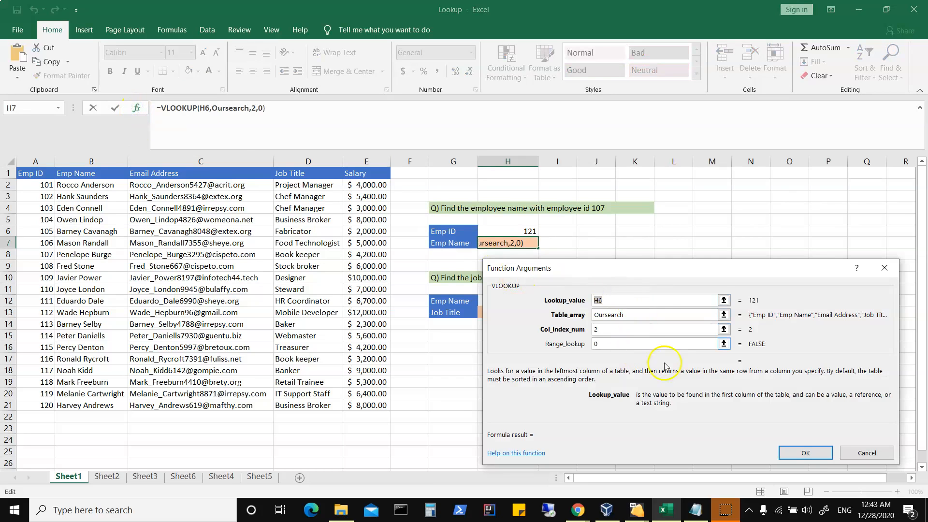
left_click(808, 453)
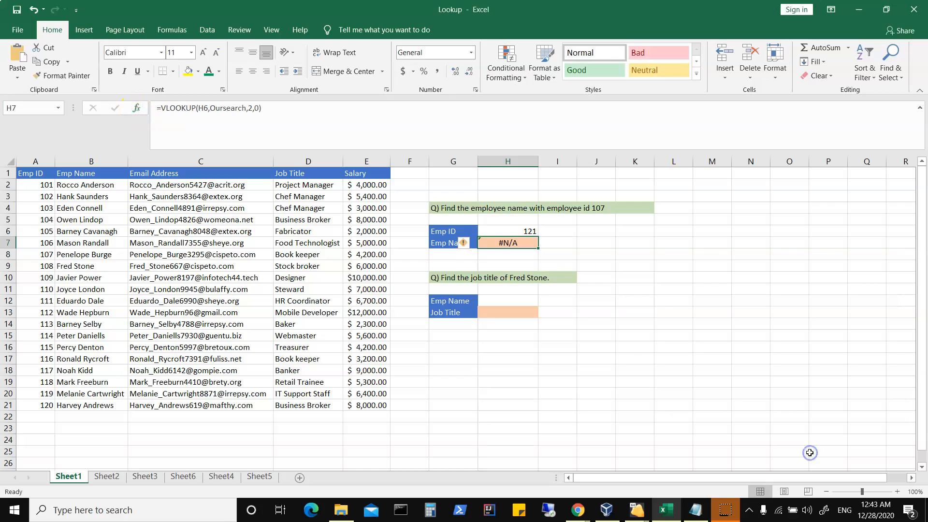
Step: Search the available functions for "error" and insert IFERROR into cell I7
left_click(567, 242)
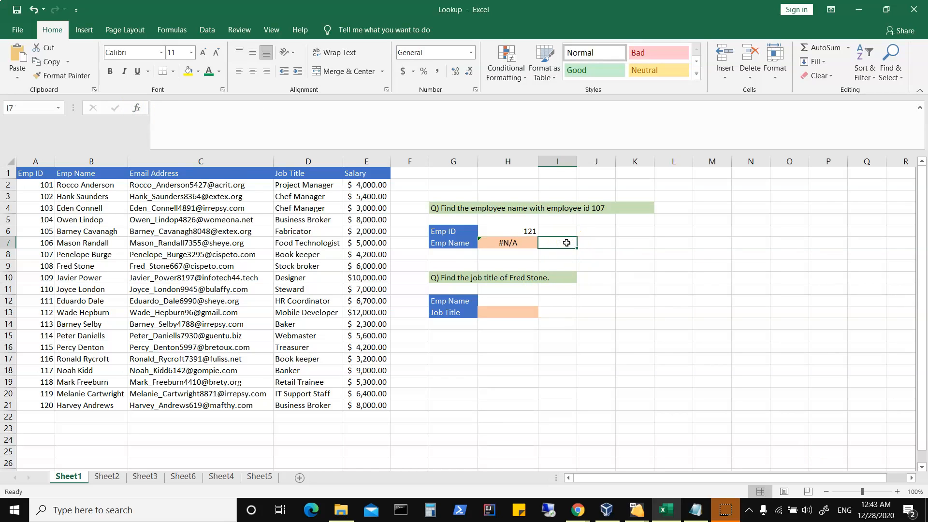
left_click(135, 108)
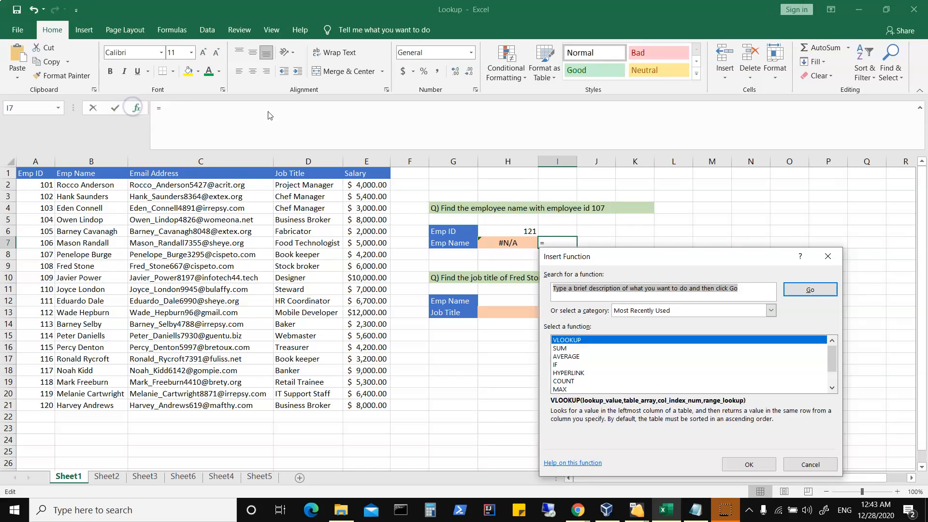
left_click(633, 298)
type("error")
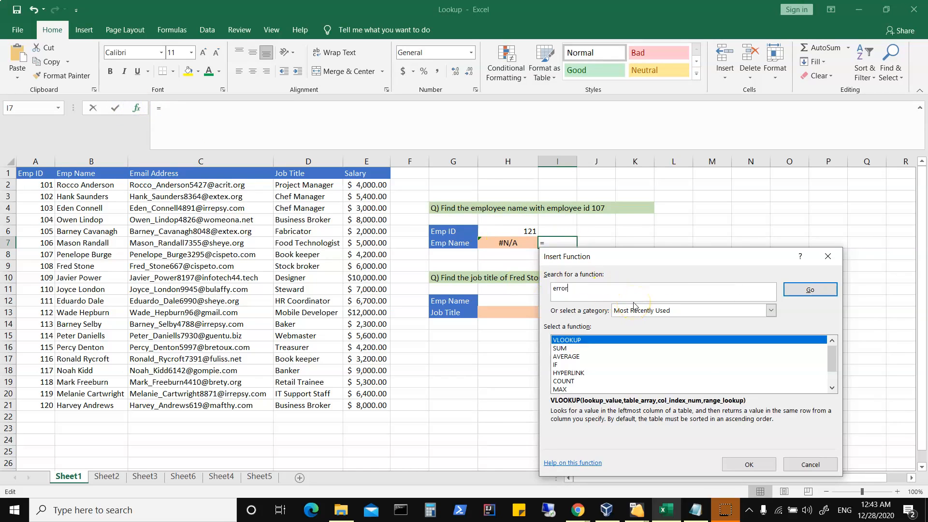
left_click(810, 290)
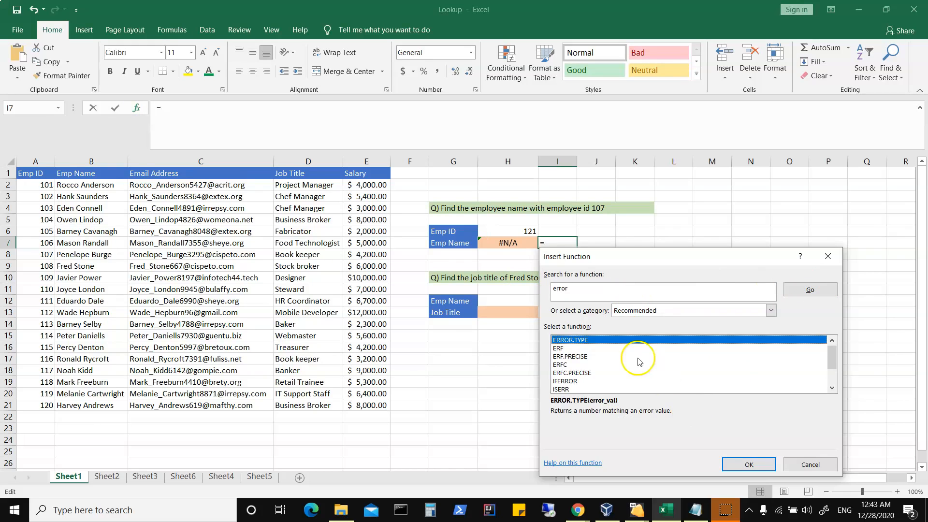
left_click(572, 383)
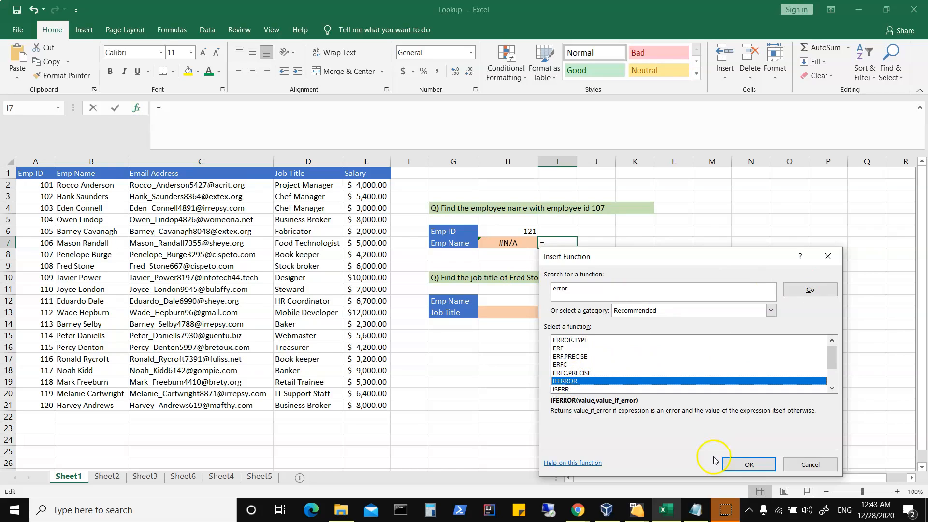
left_click(744, 465)
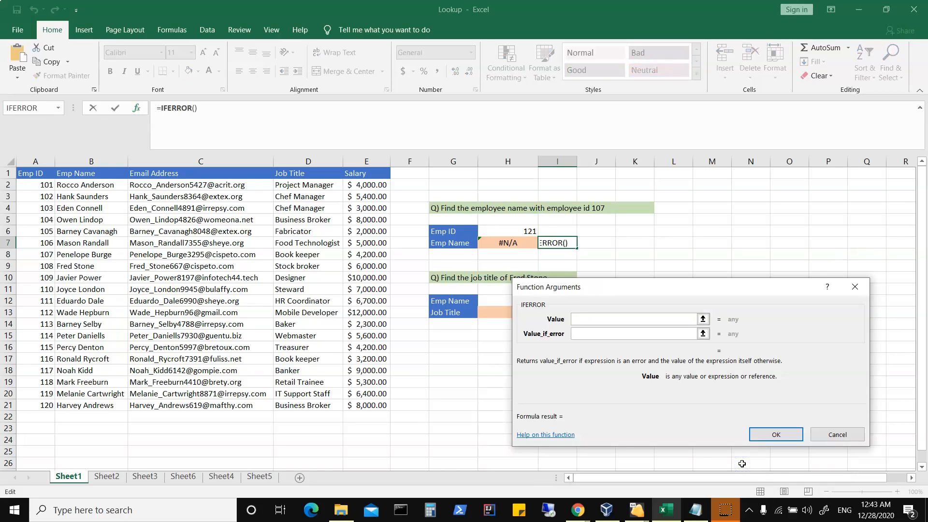
Step: Set the IFERROR value to cell H7 and the value if error to notfound, and complete the formula
left_click(581, 334)
left_click(580, 318)
left_click(516, 244)
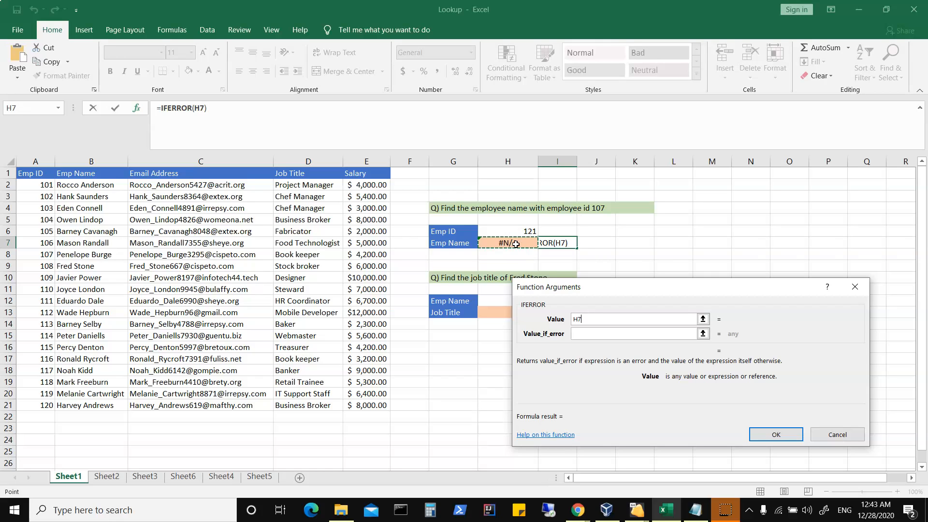
left_click(592, 333)
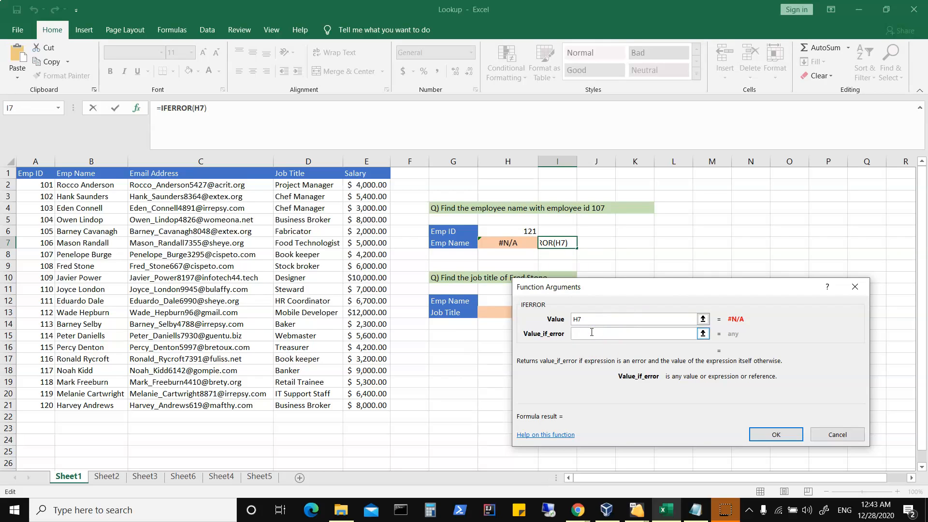
type("notfound")
left_click(773, 435)
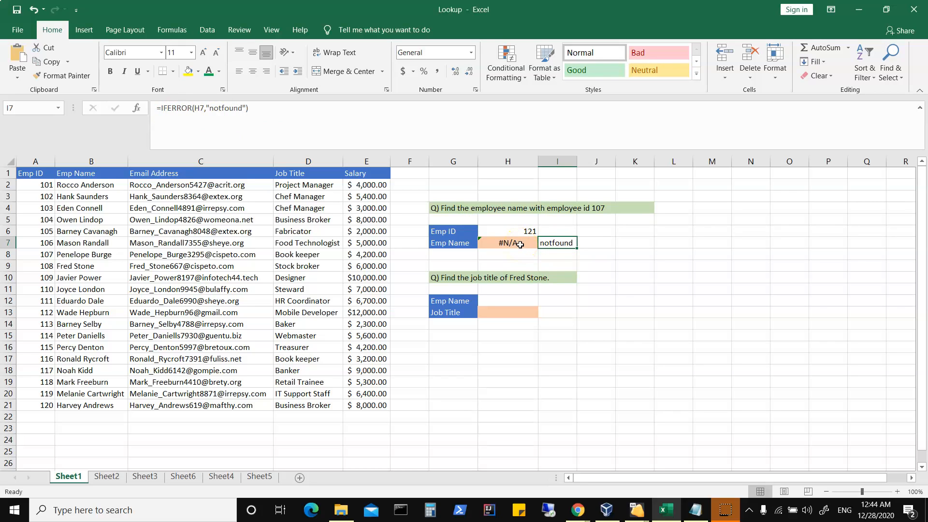
Step: Set the Emp ID in H6 to 107 and widen column I to fit the name returned in I7
left_click(569, 244)
left_click(510, 226)
type("107")
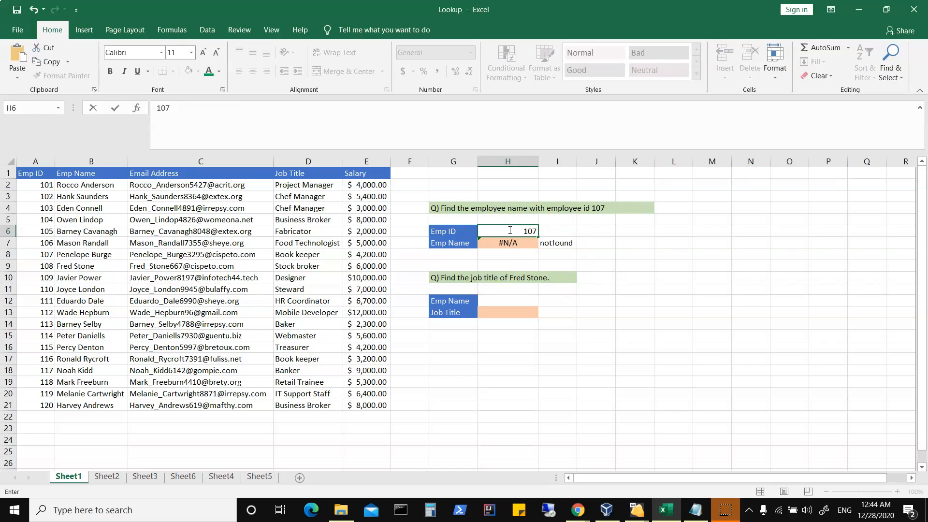
key("Tab")
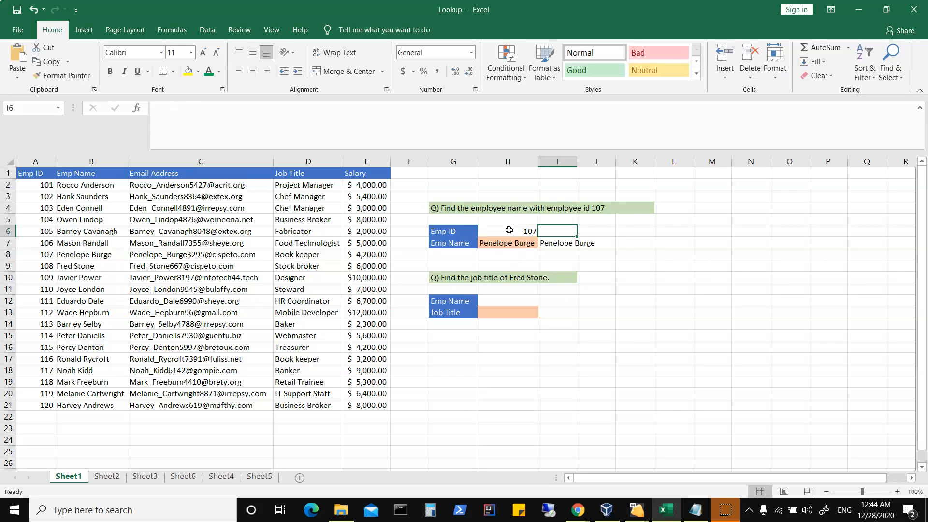
left_click_drag(577, 162, 609, 162)
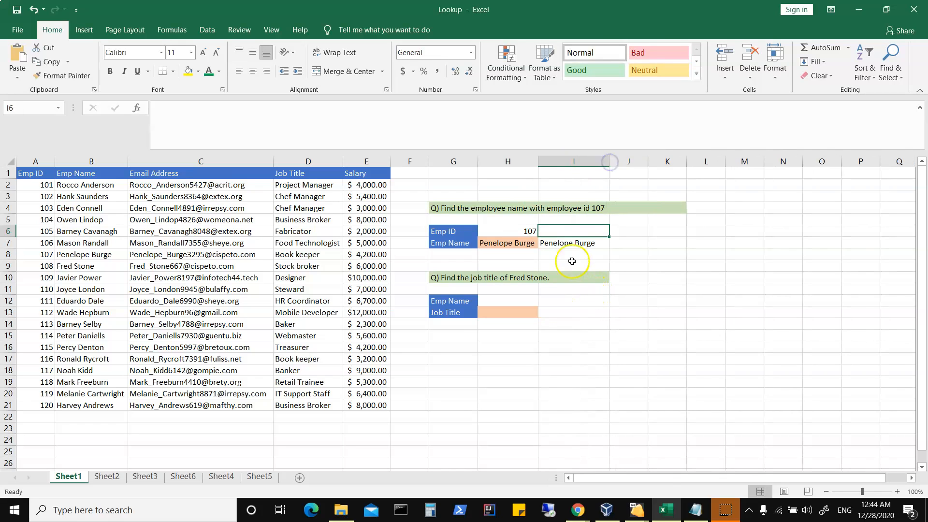
Step: Test the Emp ID in H6 with 121 and review the IFERROR formula in I7 without changing it
left_click(581, 242)
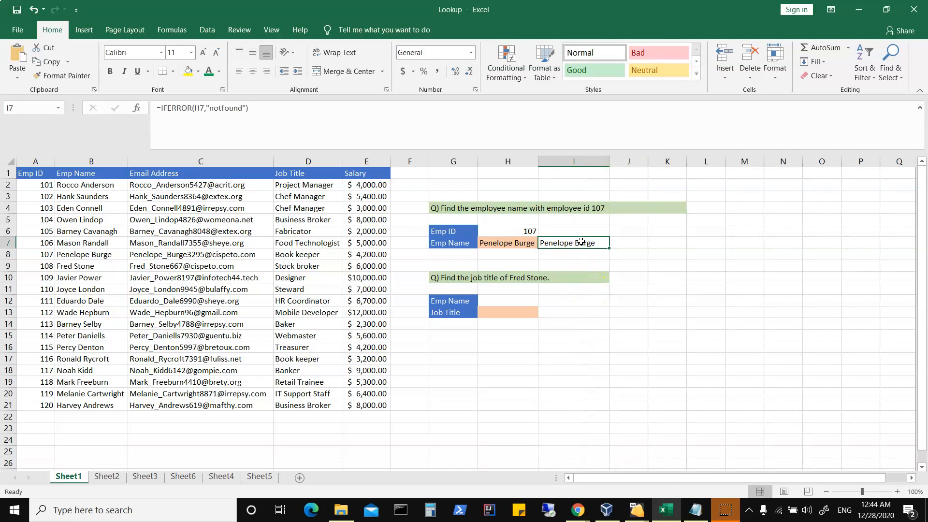
left_click(515, 230)
type("121")
key("Tab")
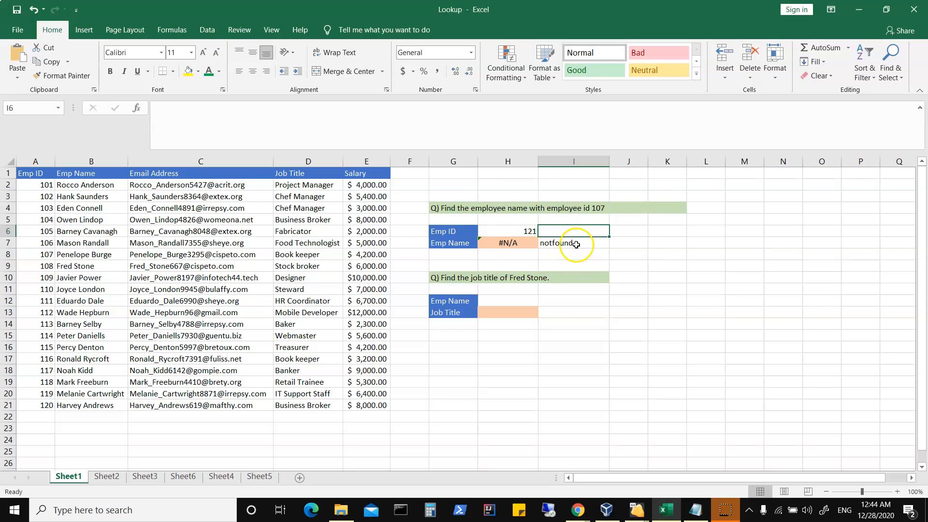
left_click(557, 243)
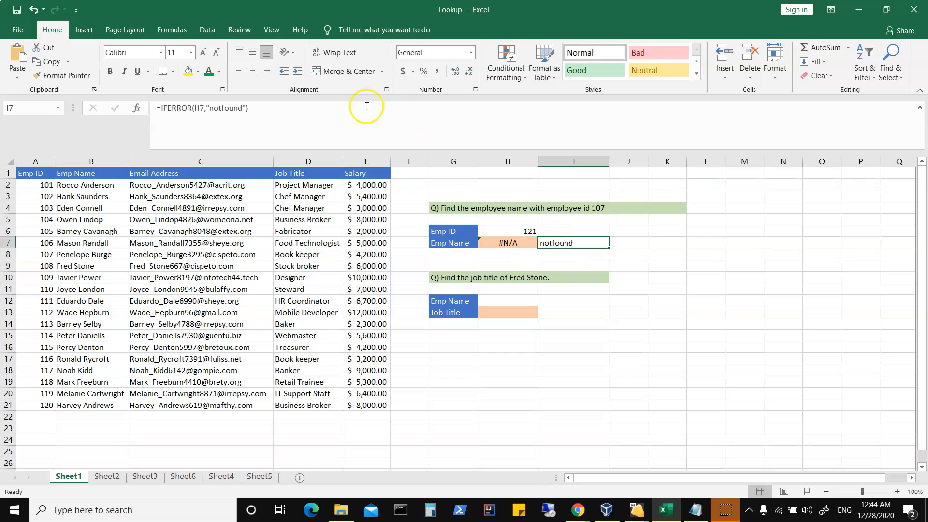
left_click(258, 108)
left_click(136, 109)
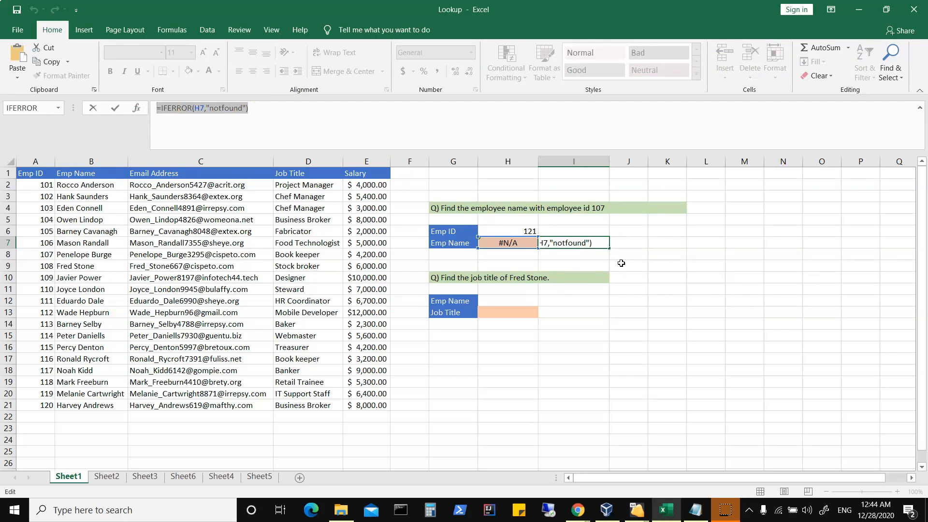
key("Return")
Step: Wrap the VLOOKUP formula in H7 in IFERROR with "NotFound" as the value if error
left_click(508, 242)
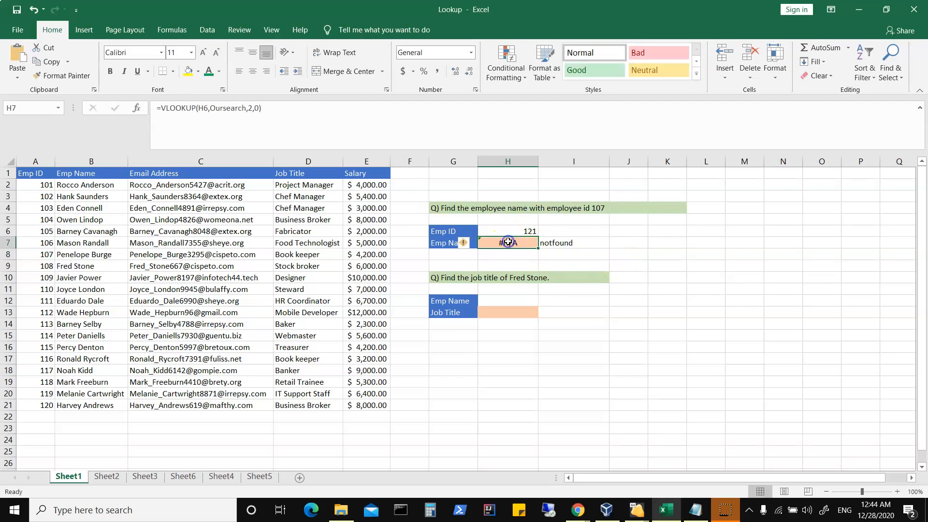
left_click(160, 107)
type("iferror")
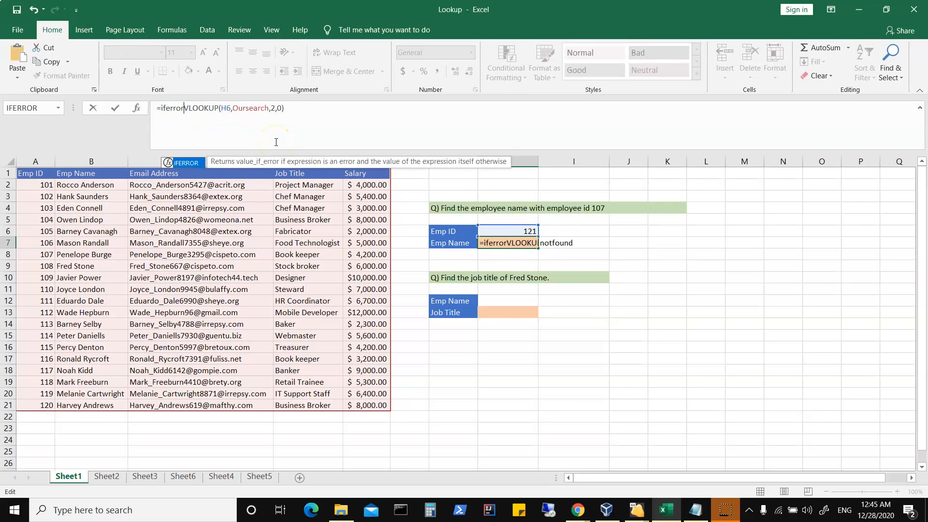
type("(")
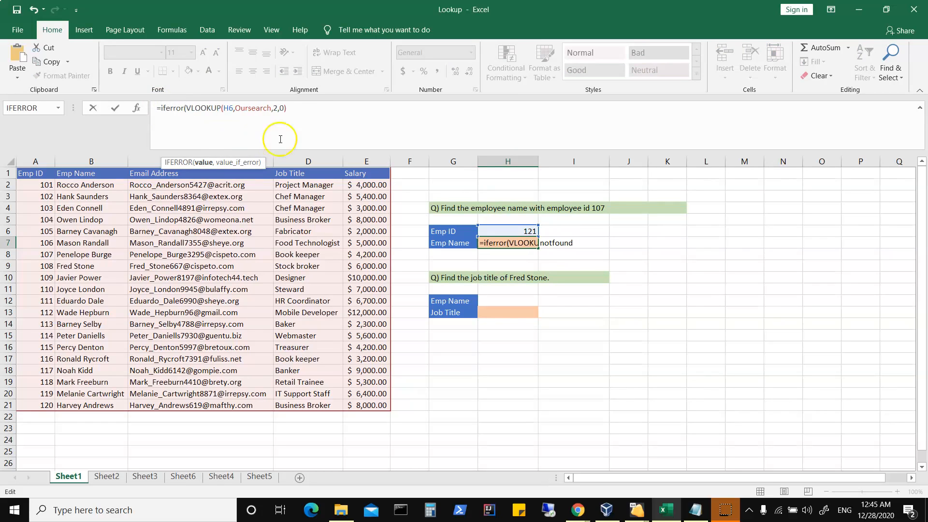
left_click(300, 108)
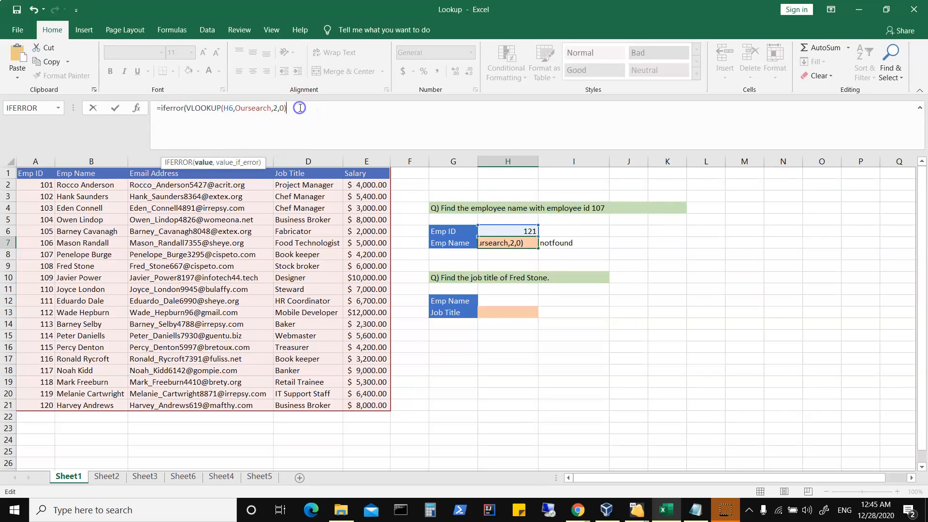
type(",\"NotFun")
key("BackSpace")
key("BackSpace")
type("ound\")")
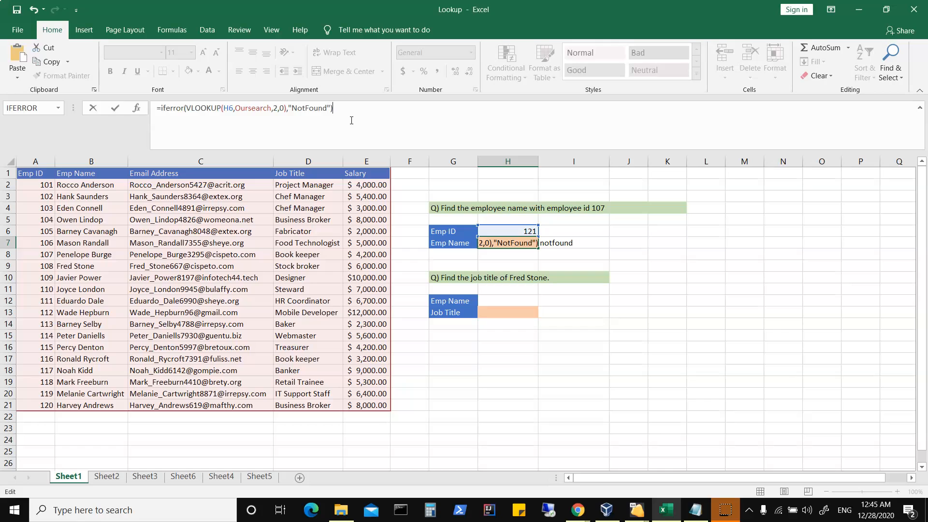
key("Return")
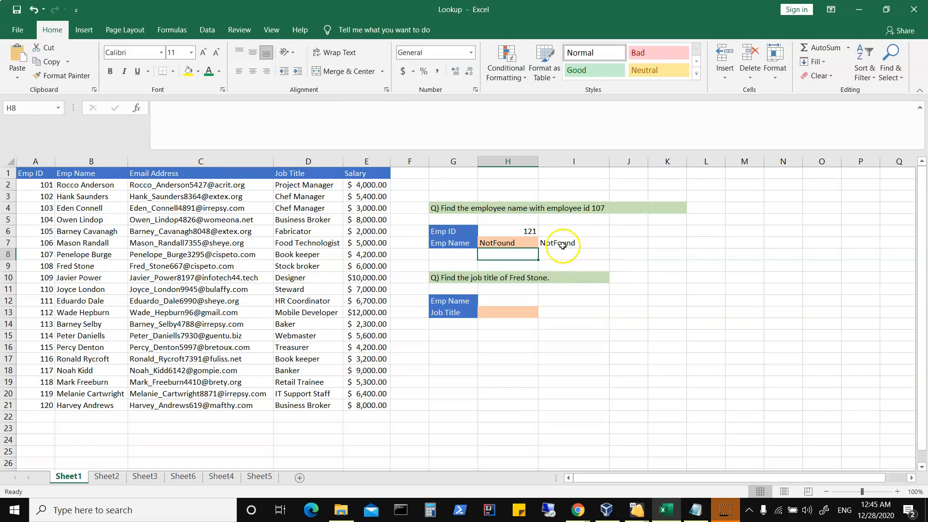
Step: Delete the separate IFERROR formula from I7, set the Emp ID in H6 to 107, and select H7 to check its combined formula
left_click(547, 241)
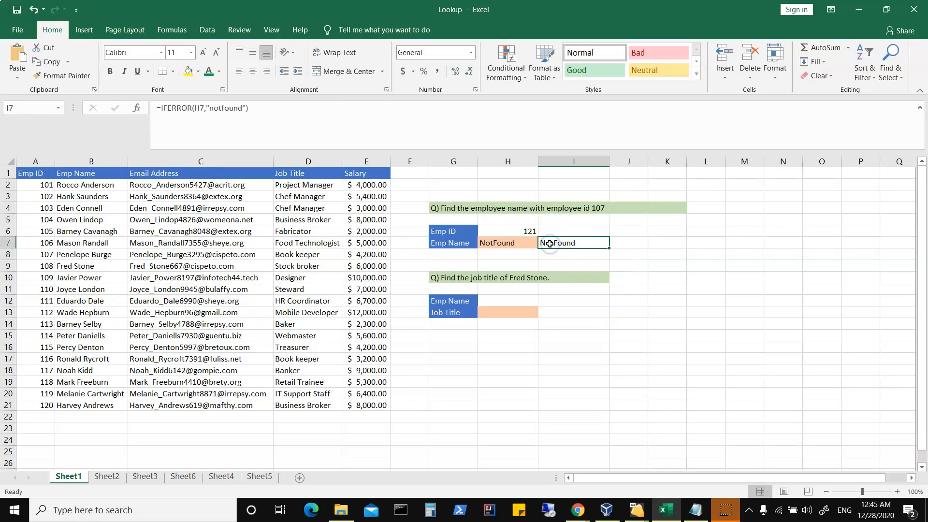
key("Delete")
left_click(521, 231)
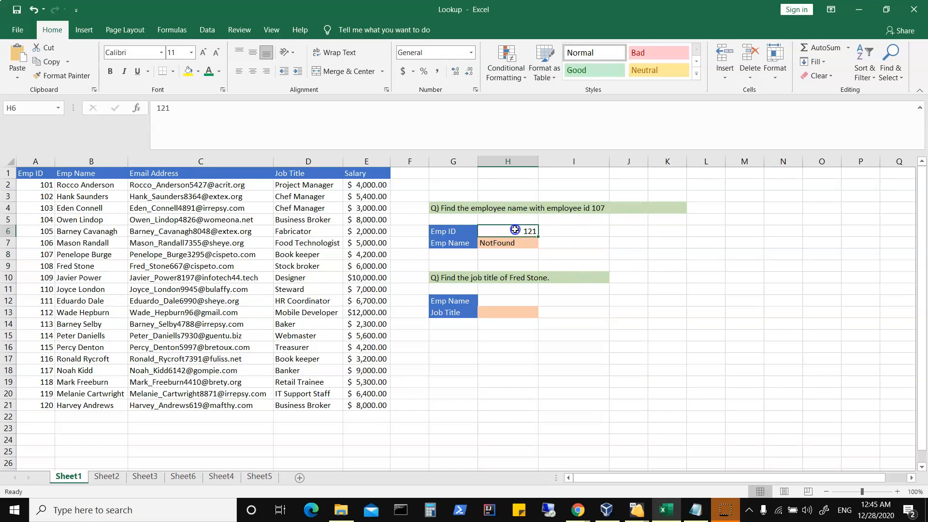
type("107")
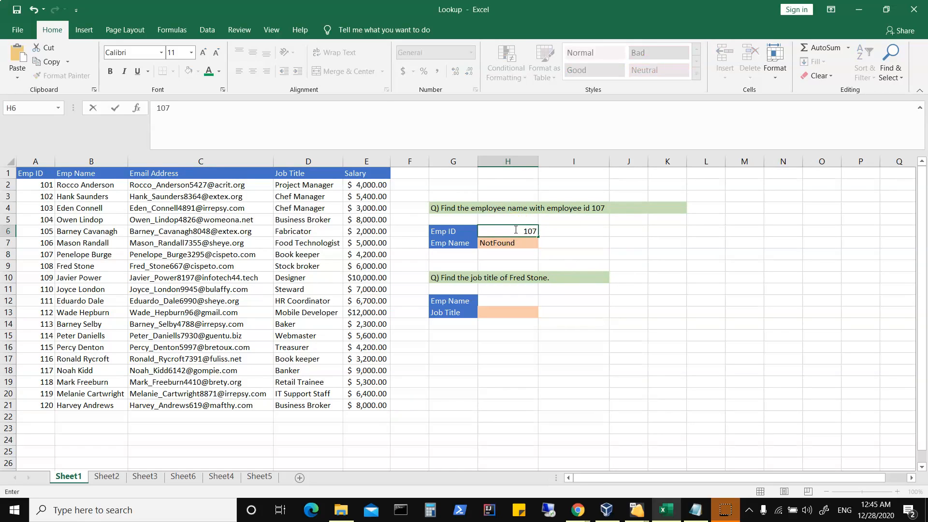
key("Tab")
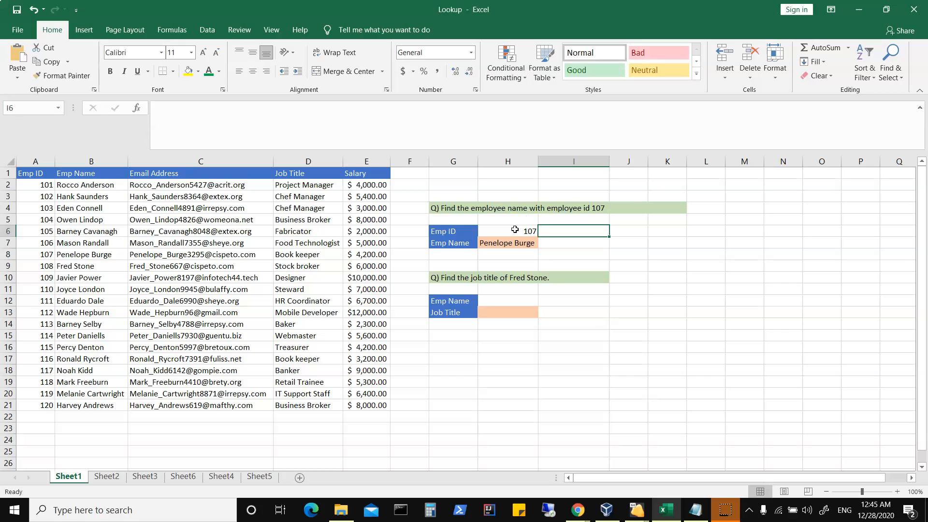
key("Down")
key("Left")
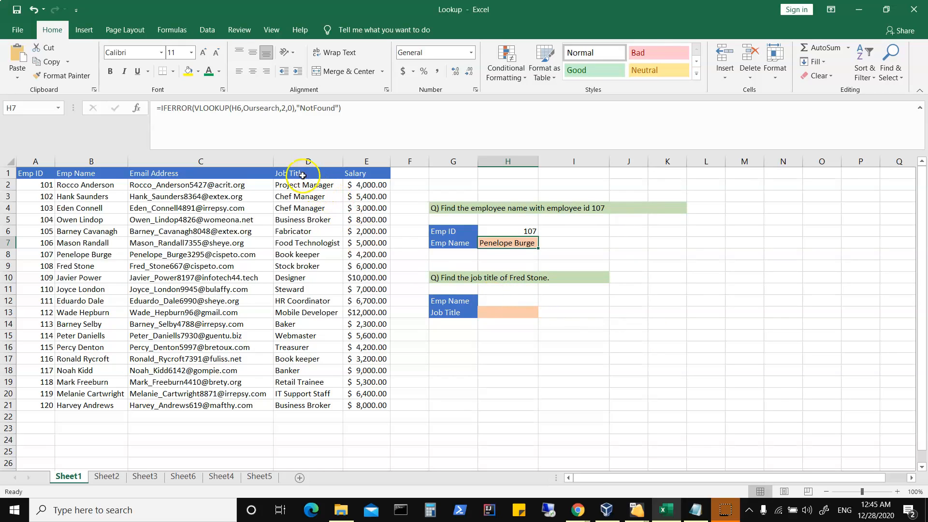
Step: Start a VLOOKUP formula in the Job Title cell H13 with H12 as the lookup value
left_click(508, 302)
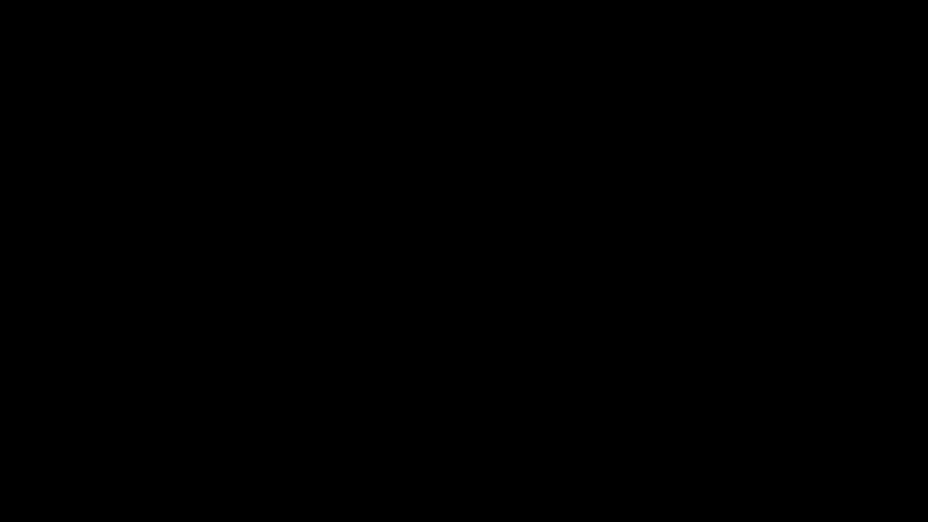
left_click(532, 312)
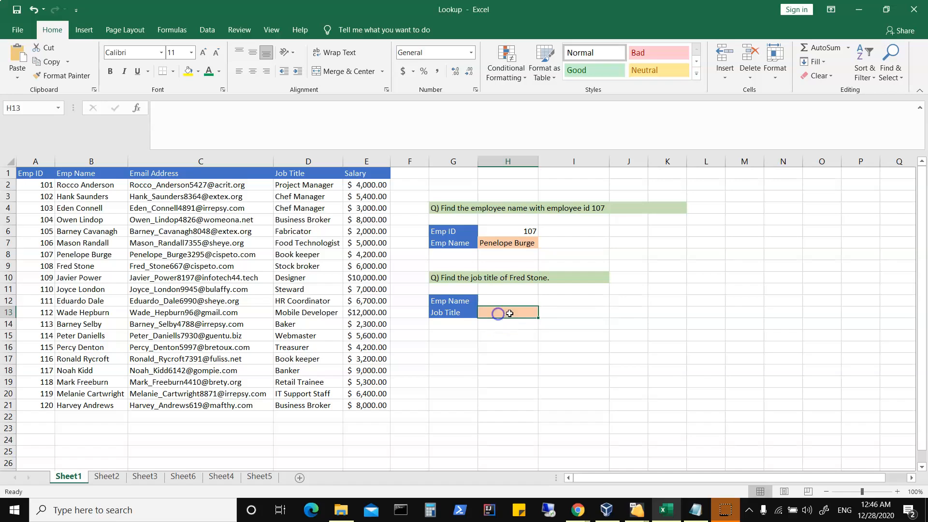
type("=")
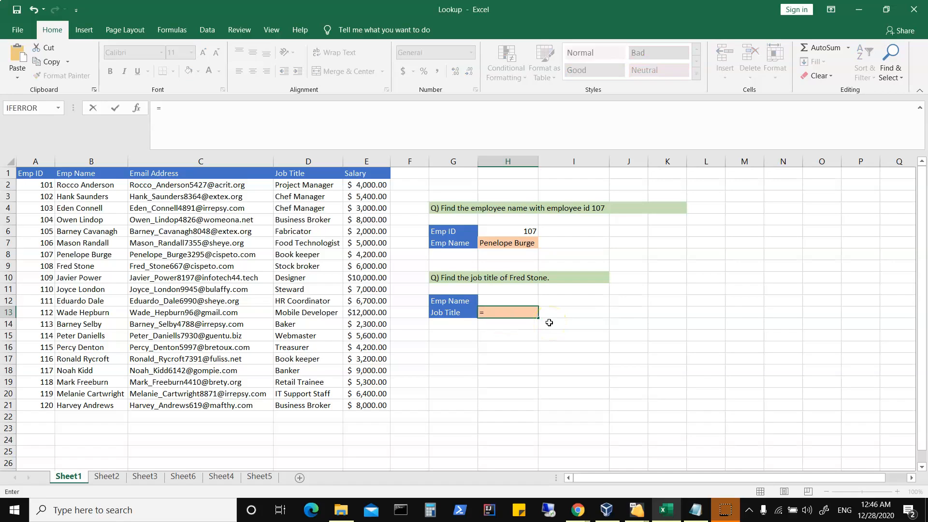
type("vloo")
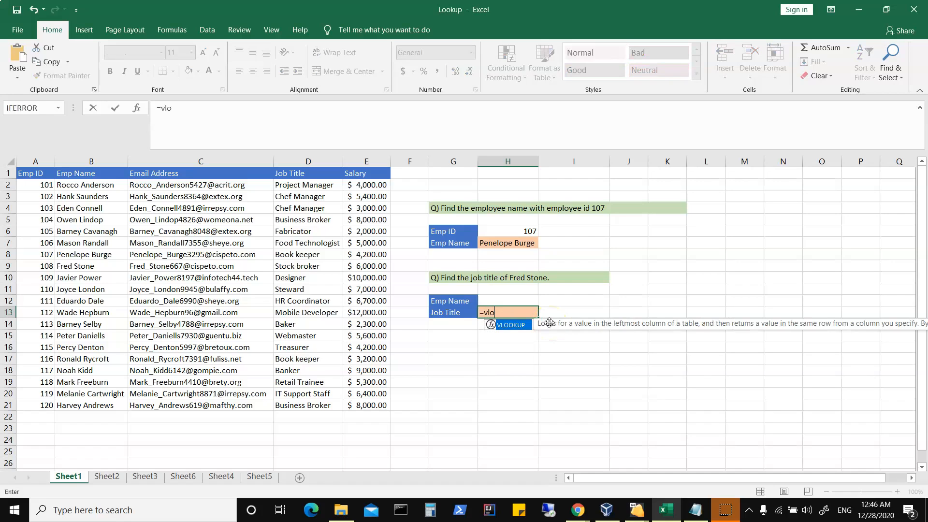
double_click(521, 326)
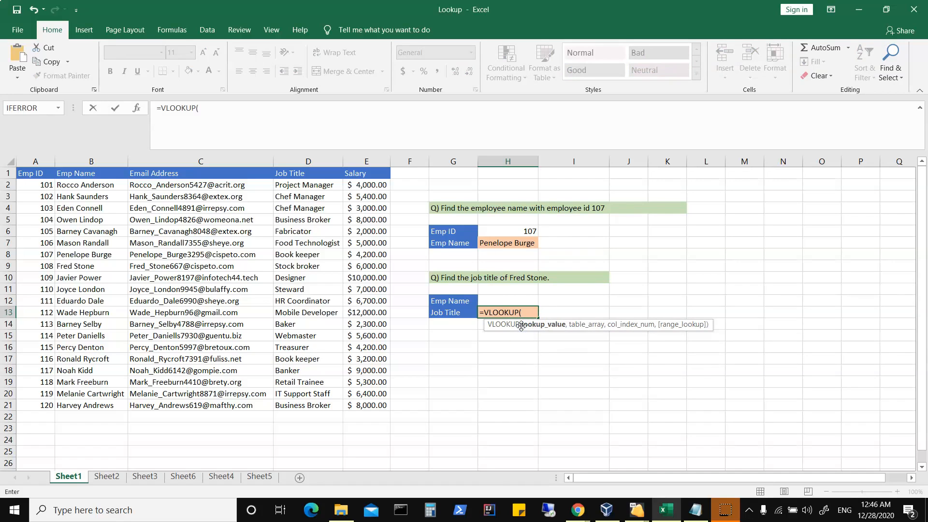
left_click(506, 300)
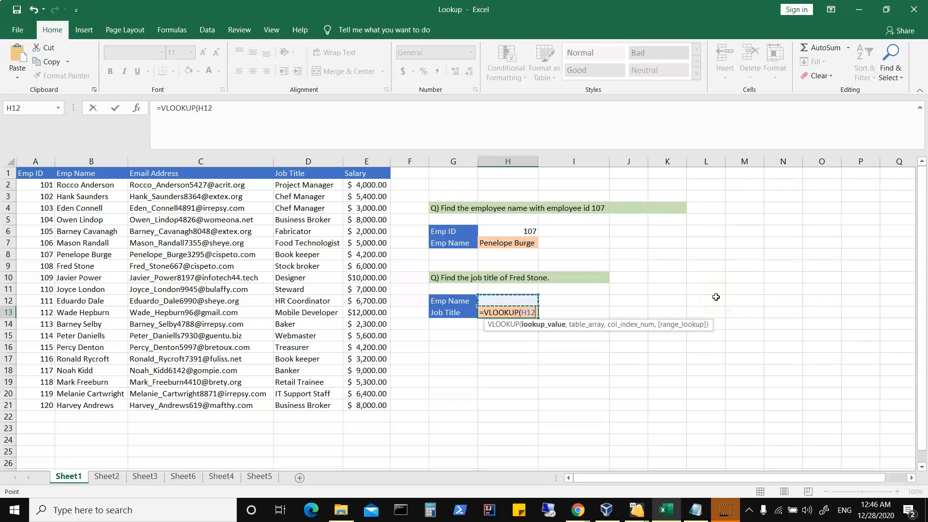
Step: Use the named range Oursearch as the table array of the VLOOKUP in H13
type(",")
type("Our")
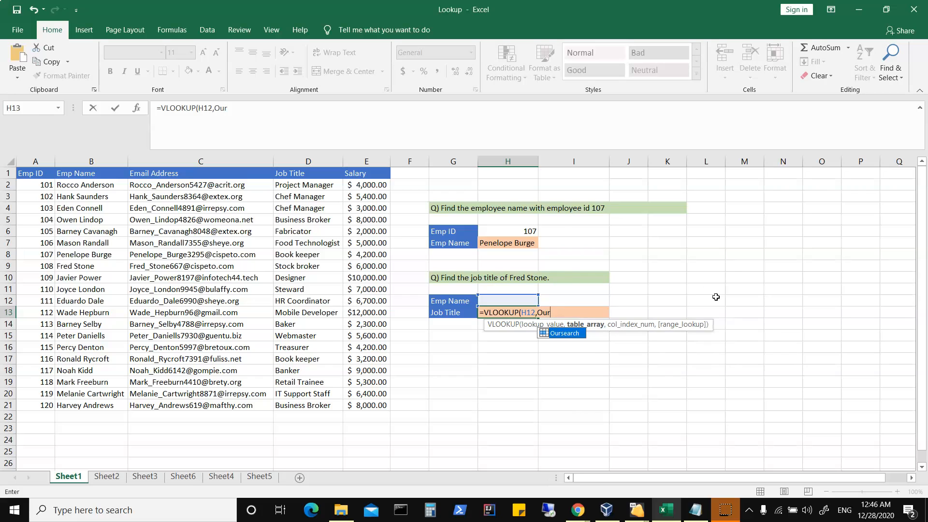
key("Return")
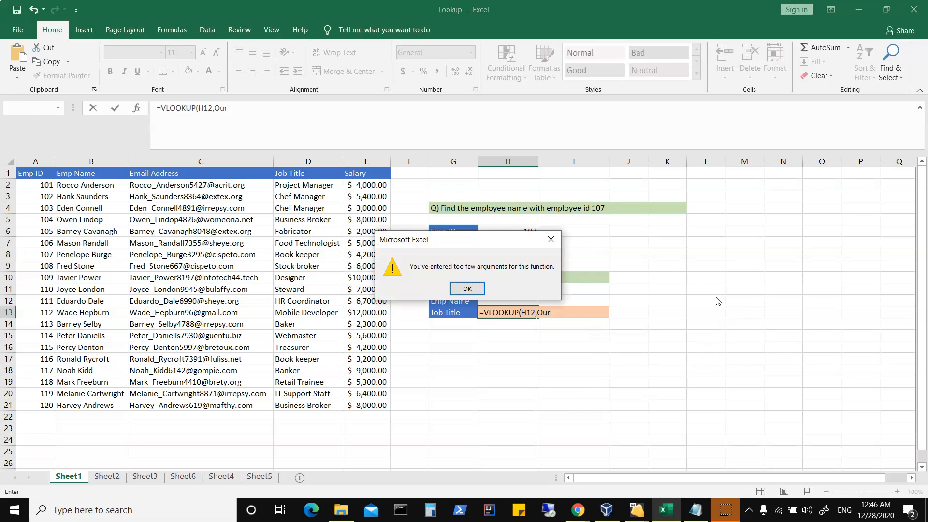
left_click(467, 289)
left_click(560, 313)
type("se")
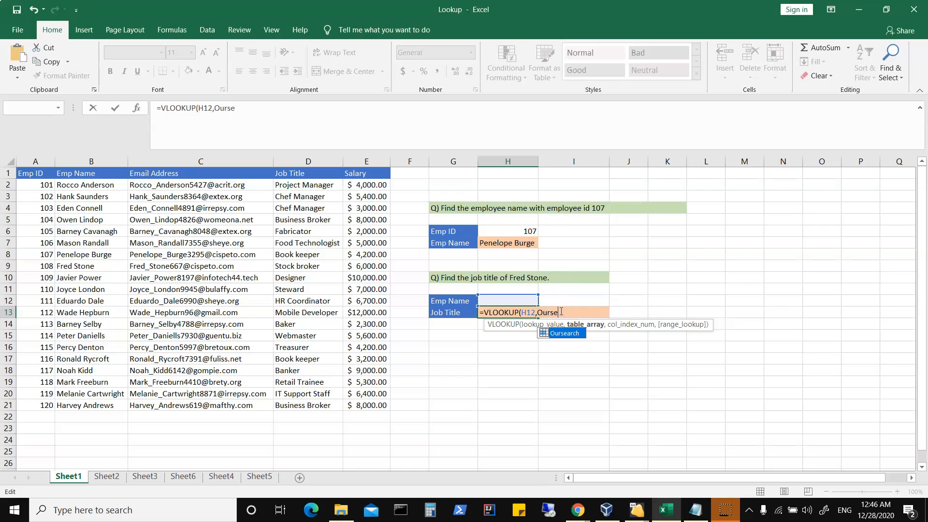
double_click(558, 333)
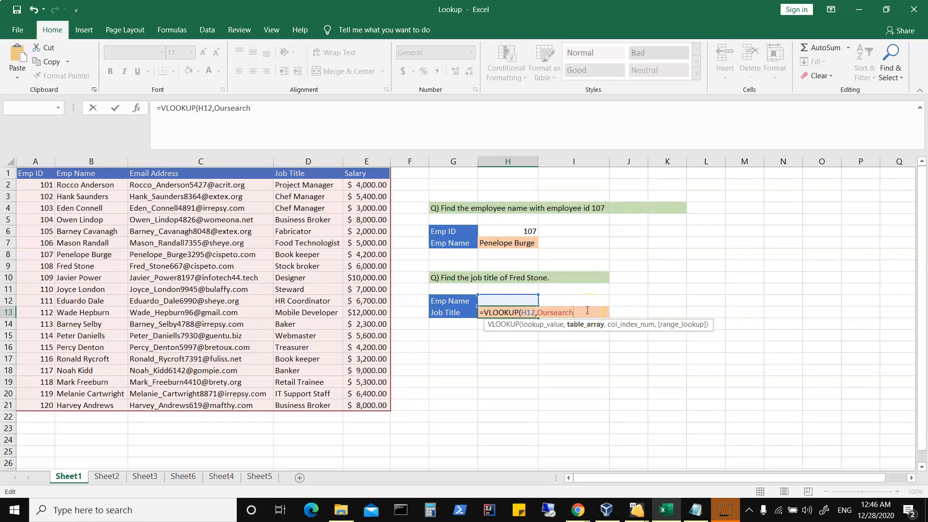
Step: Complete the VLOOKUP in H13 with column index 4 and 0 for an exact match
type(",")
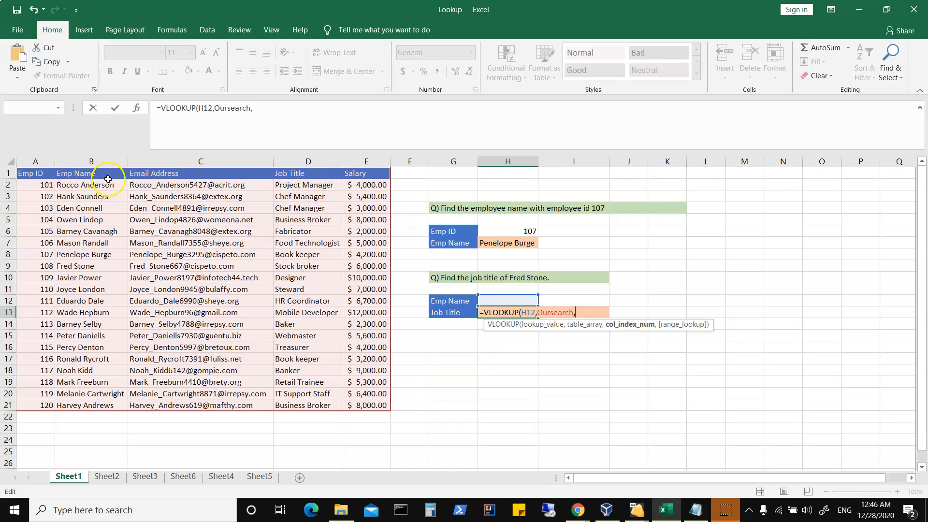
type("4,0")
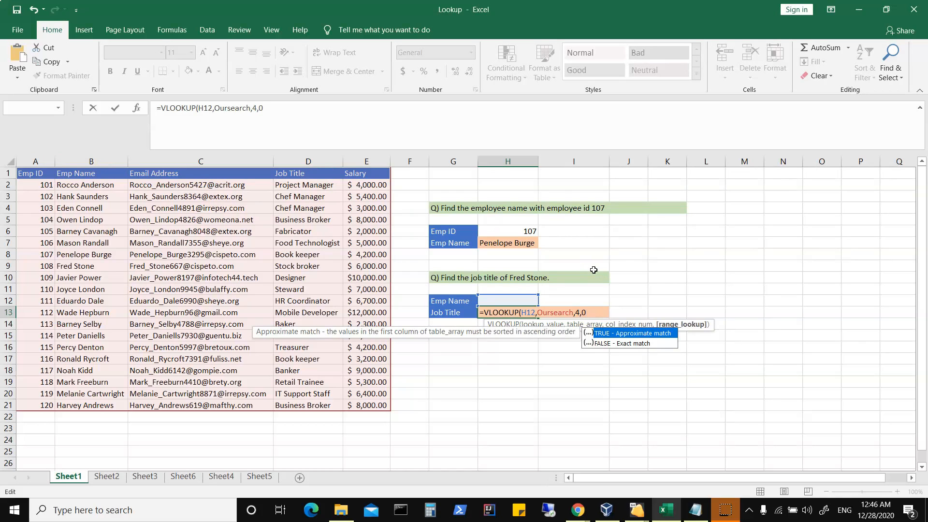
type(")")
key("Return")
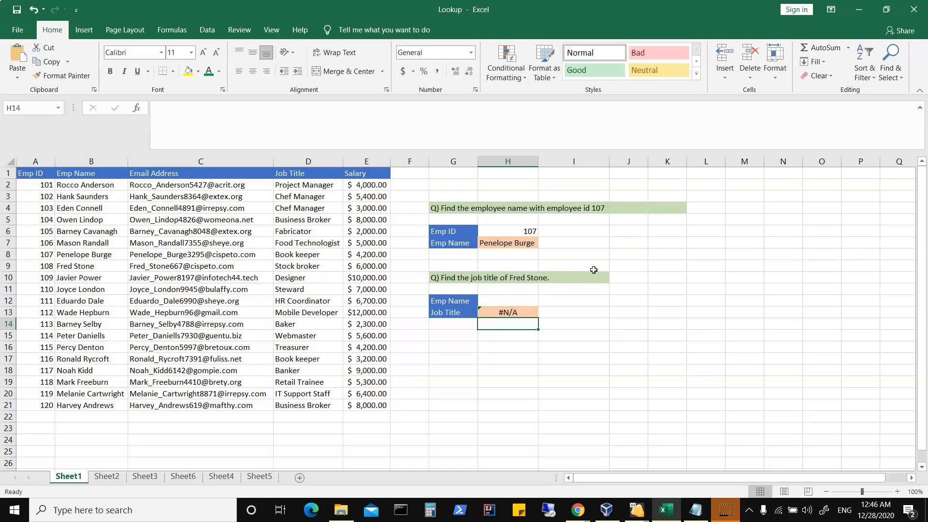
Step: Enter the full name of the employee from the second question in the Emp Name cell H12
left_click(518, 311)
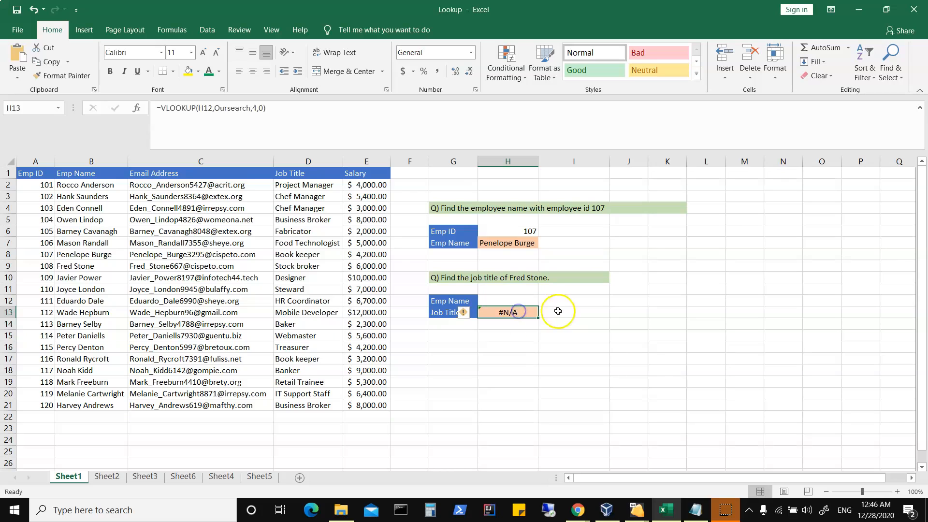
left_click(508, 300)
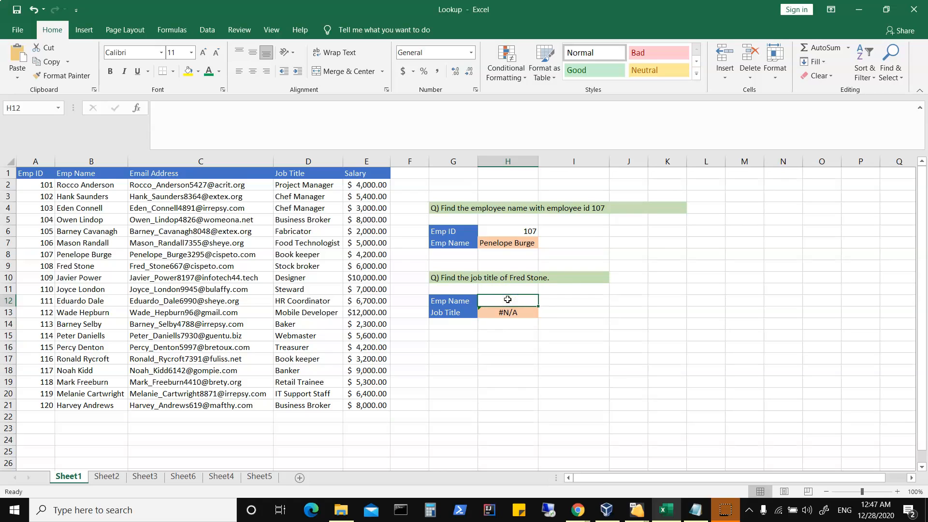
type("Fred Stone")
key("Return")
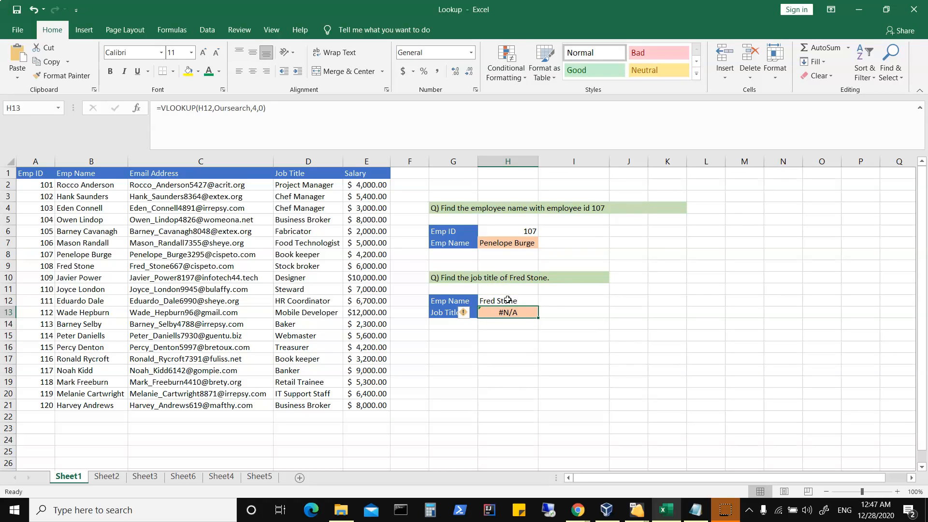
left_click(508, 300)
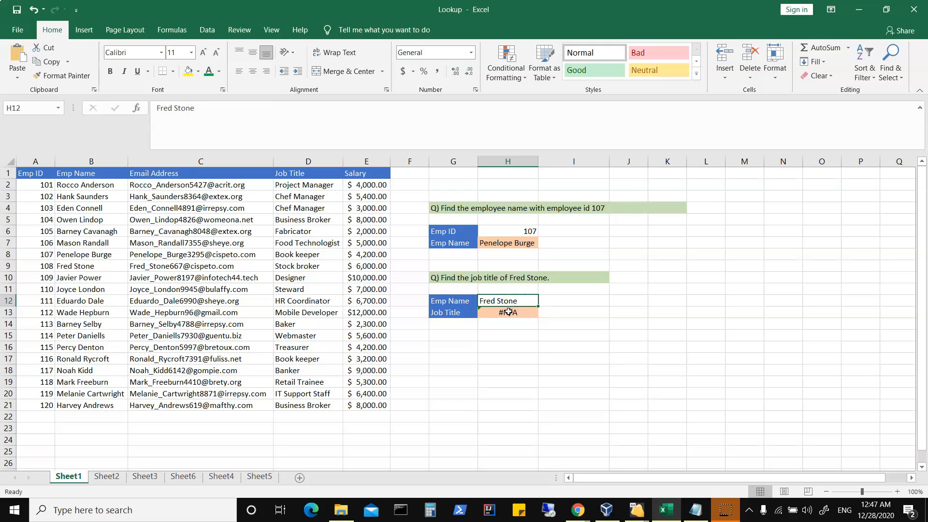
left_click(508, 312)
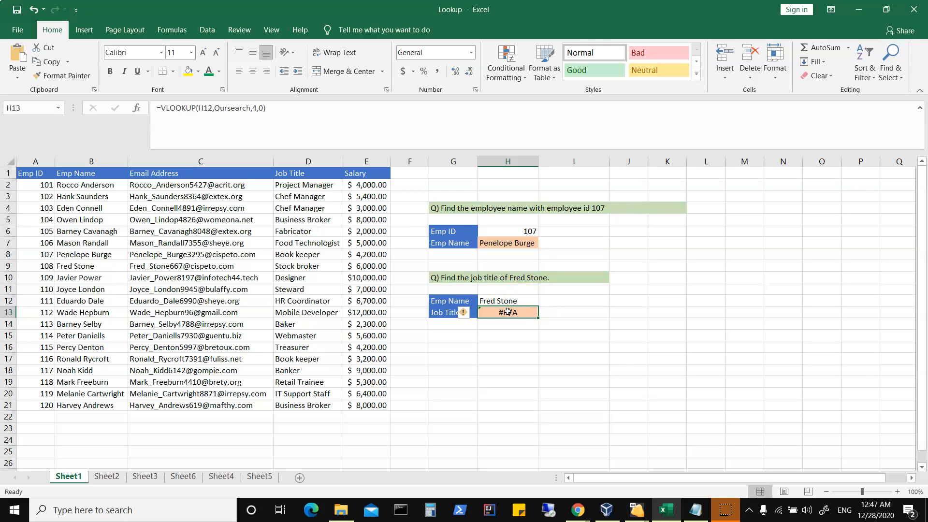
Step: Examine the Emp Name column down to the matching employee in B9 and compare it with H12 and the H13 formula
left_click(75, 186)
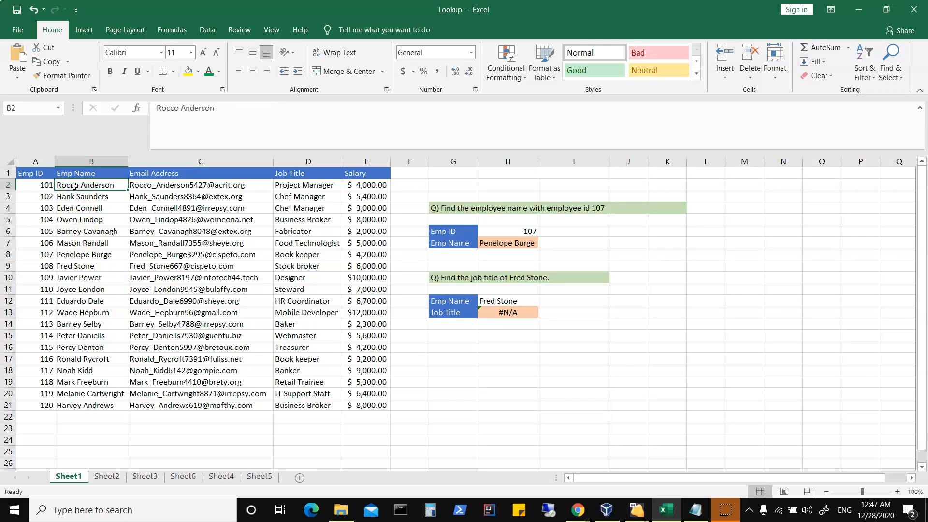
key("Down")
key("Down")
key("Down")
key("Down")
key("Down")
key("Down")
key("Down")
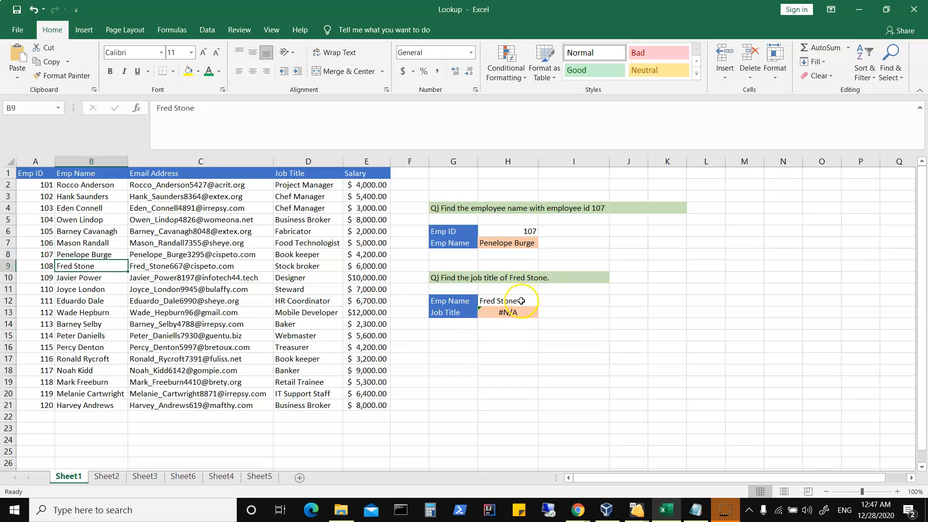
left_click(505, 312)
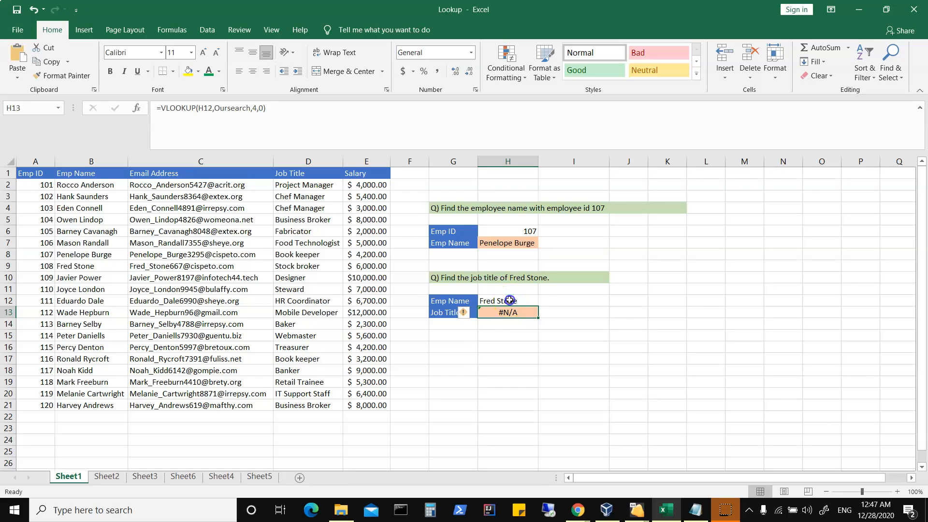
left_click(507, 299)
left_click(519, 314)
left_click(506, 300)
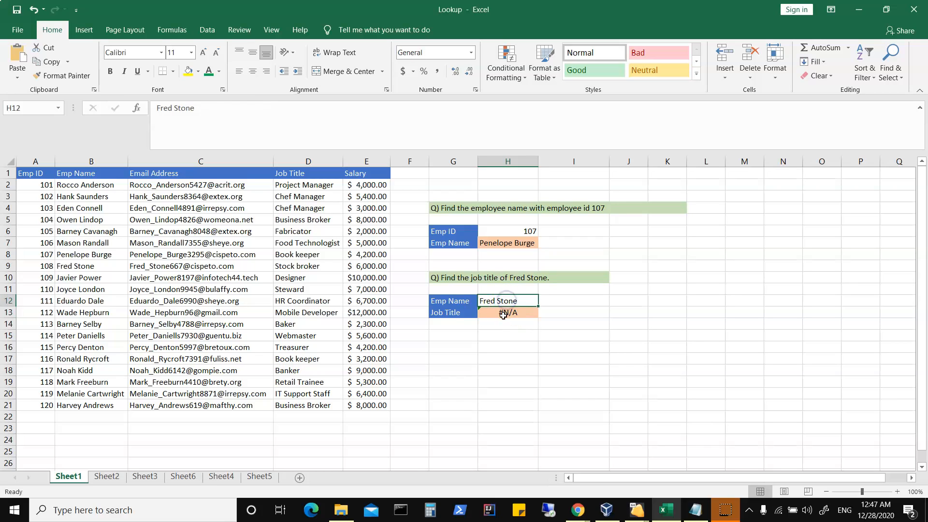
left_click(503, 313)
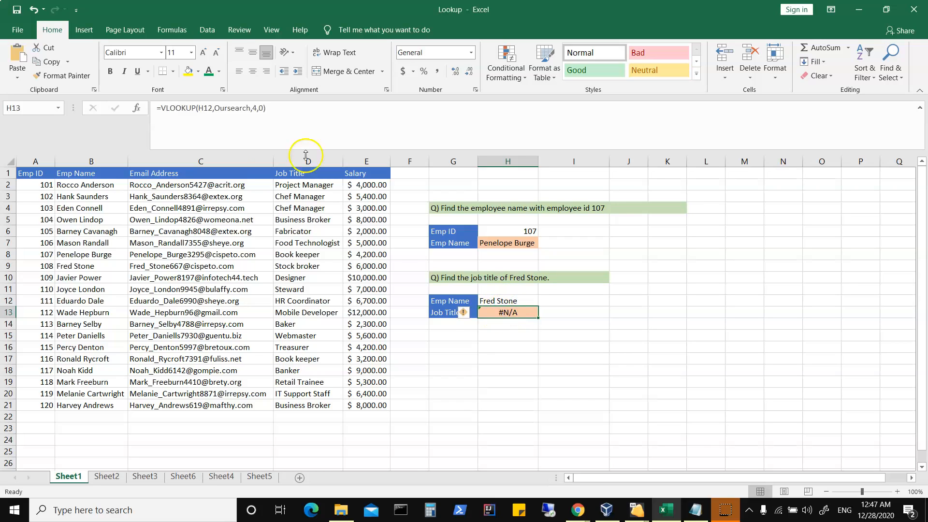
Step: Try B9 instead of H12 as the lookup value in the VLOOKUP formula in H13
double_click(205, 107)
key("BackSpace")
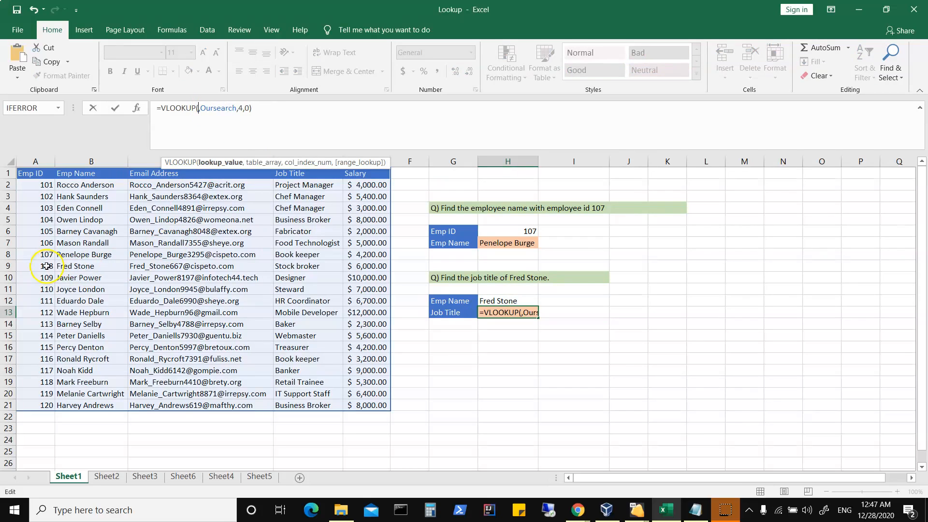
left_click(73, 267)
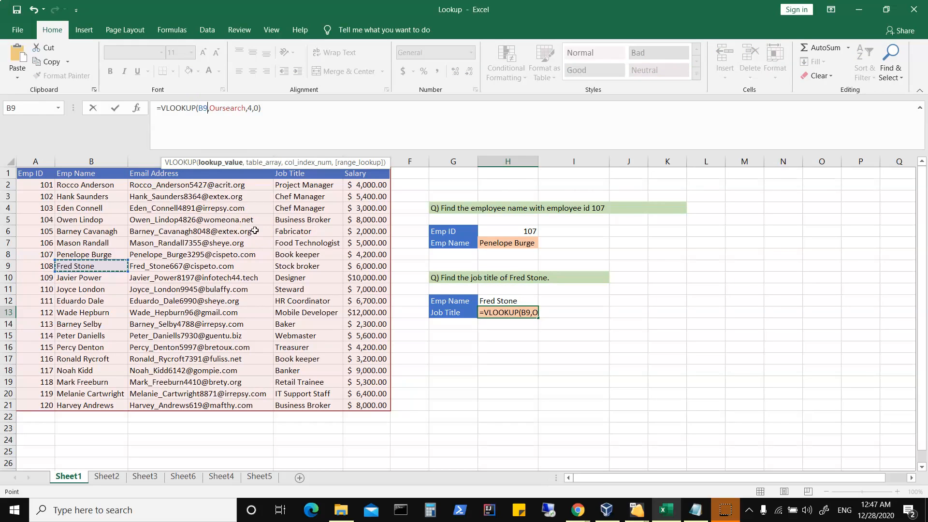
key("Return")
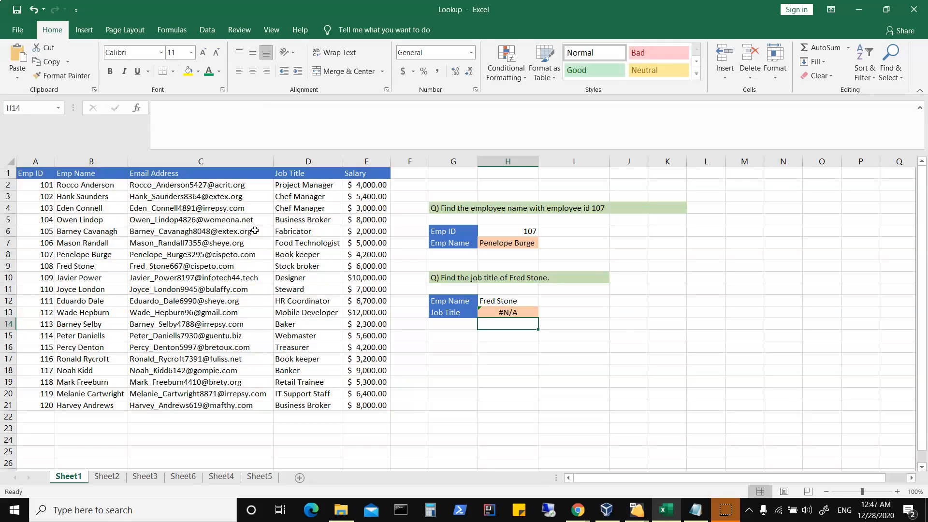
left_click(523, 310)
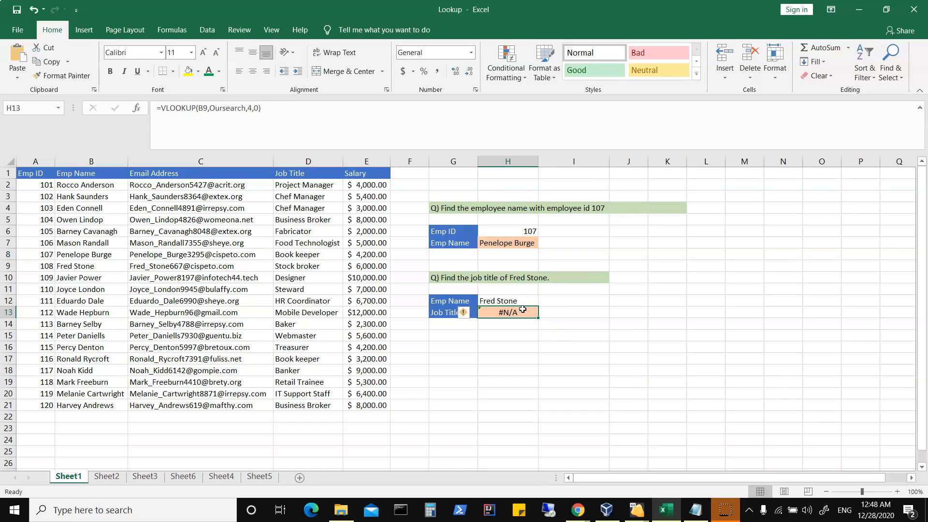
left_click(516, 240)
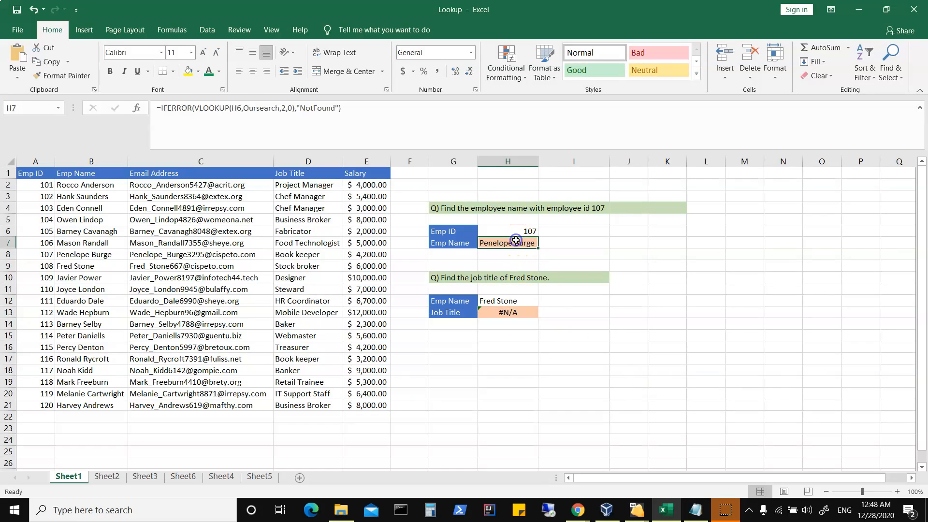
left_click_drag(355, 109, 138, 109)
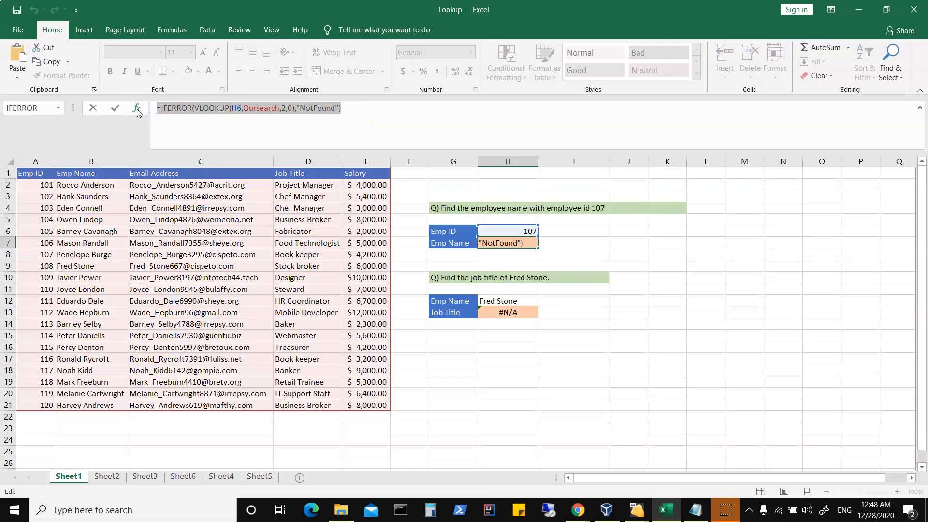
type("=")
left_click(504, 311)
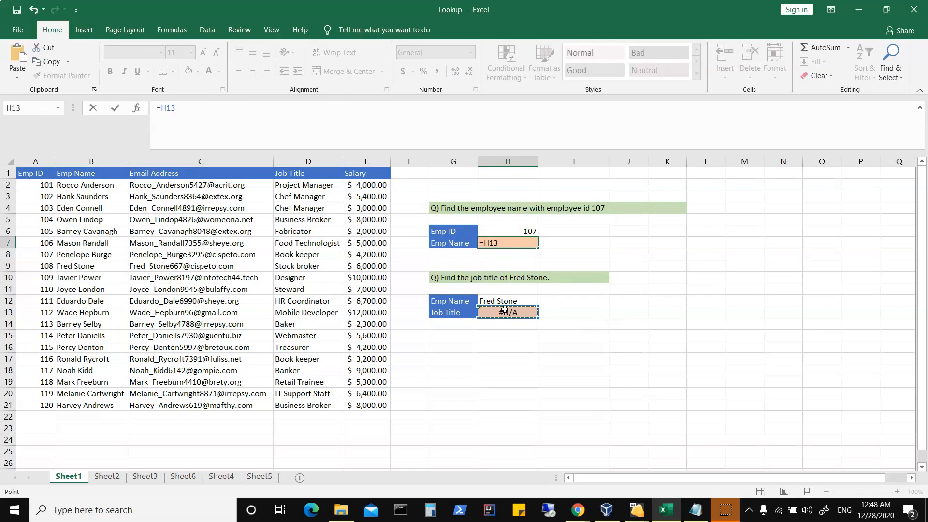
key("ctrl+z")
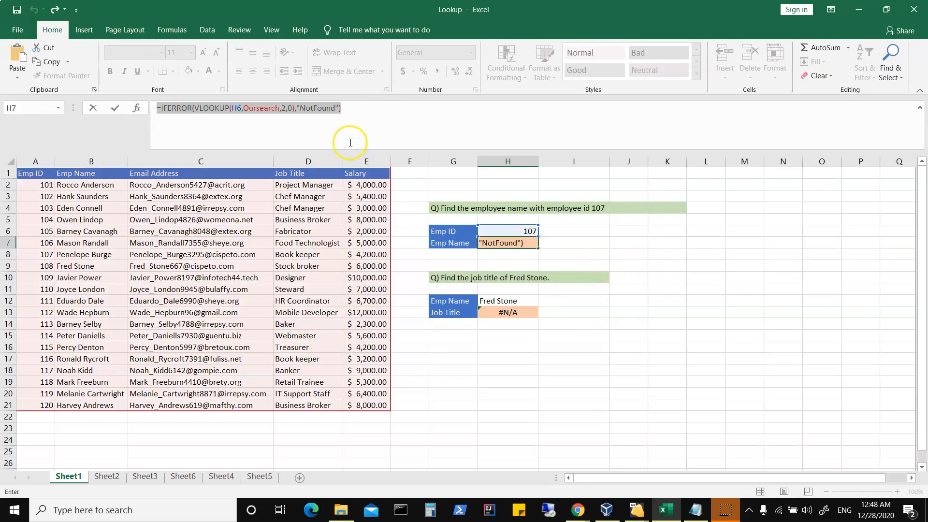
Step: Copy the full IFERROR and VLOOKUP formula text from H7 and paste it over the formula in H13
left_click(353, 122)
left_click_drag(353, 113, 153, 109)
key("ctrl+c")
key("Return")
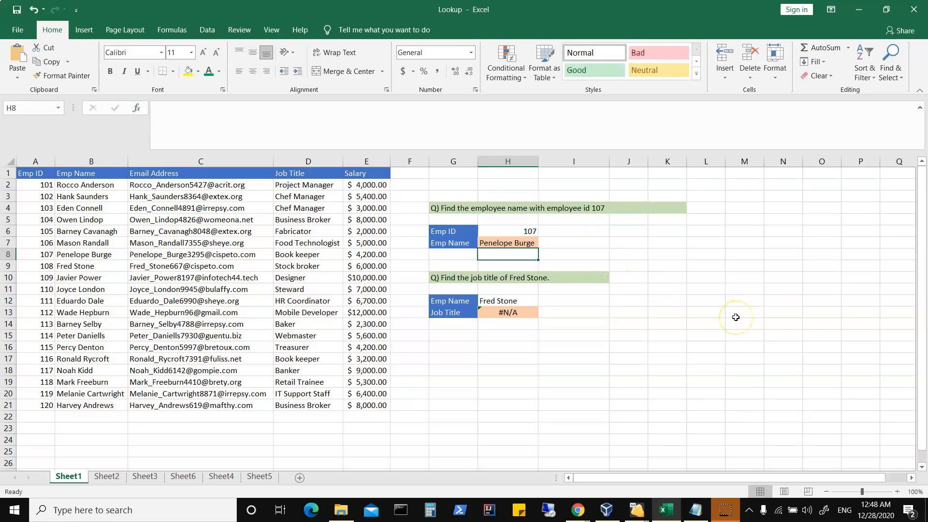
left_click(505, 314)
left_click_drag(265, 109, 114, 112)
key("ctrl+v")
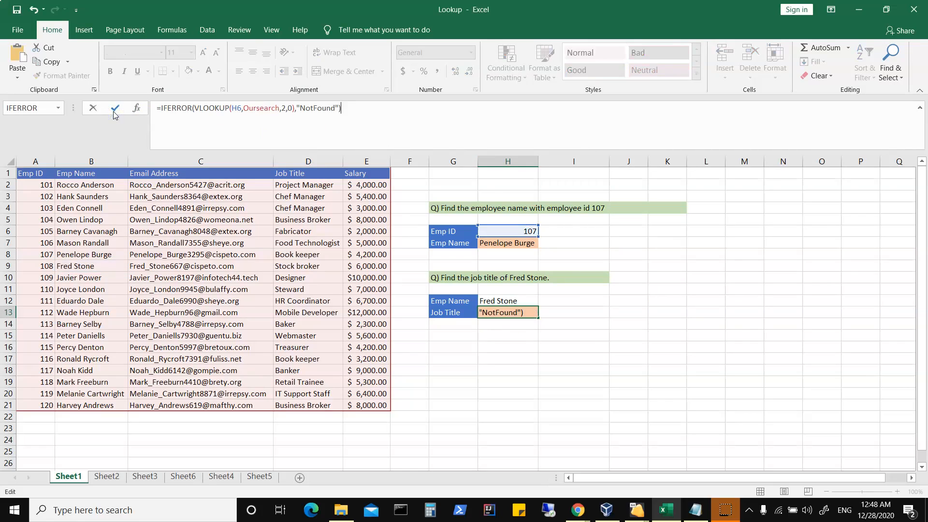
Step: Try H12 as the VLOOKUP lookup value in the IFERROR formula pasted into H13
left_click(240, 106)
left_click(242, 108)
left_click(241, 107)
key("BackSpace")
key("BackSpace")
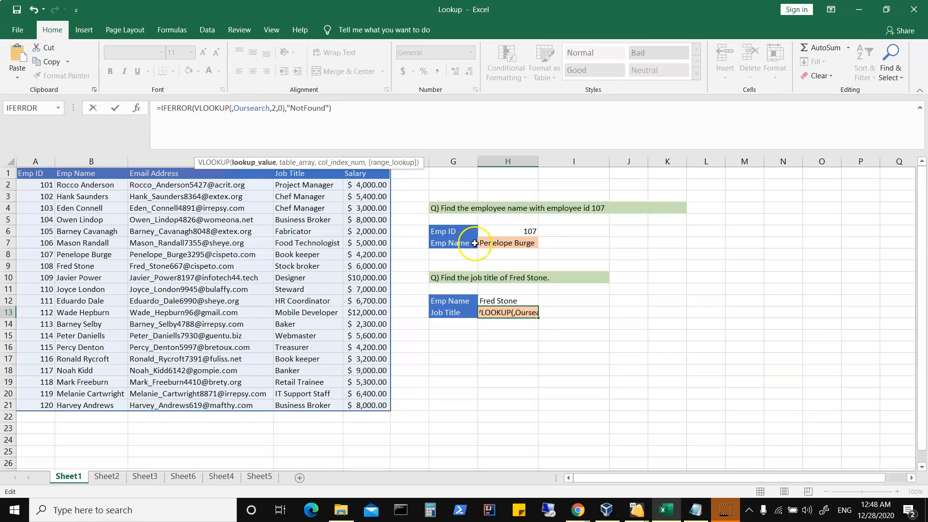
left_click(515, 306)
left_click(524, 298)
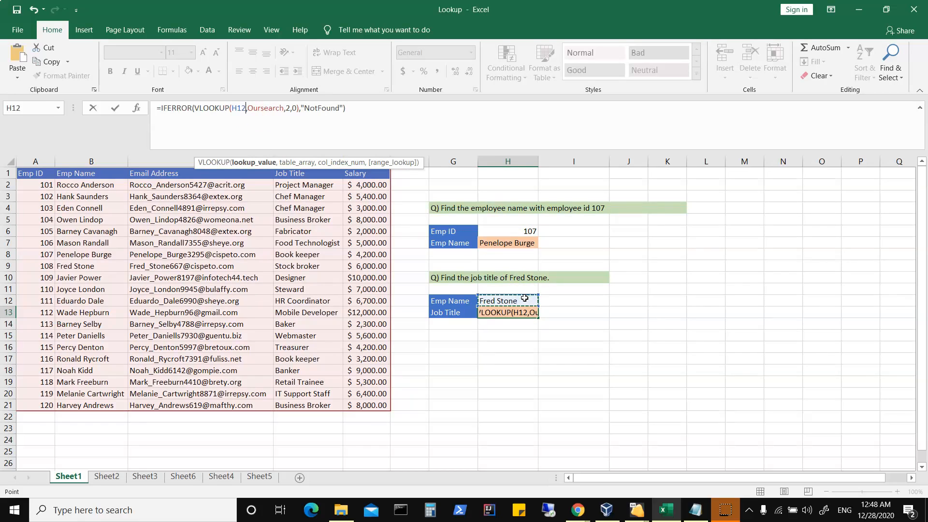
Step: Try column index 4 in the H13 VLOOKUP to return the job title, and enter the formula
left_click(289, 109)
key("BackSpace")
type("4")
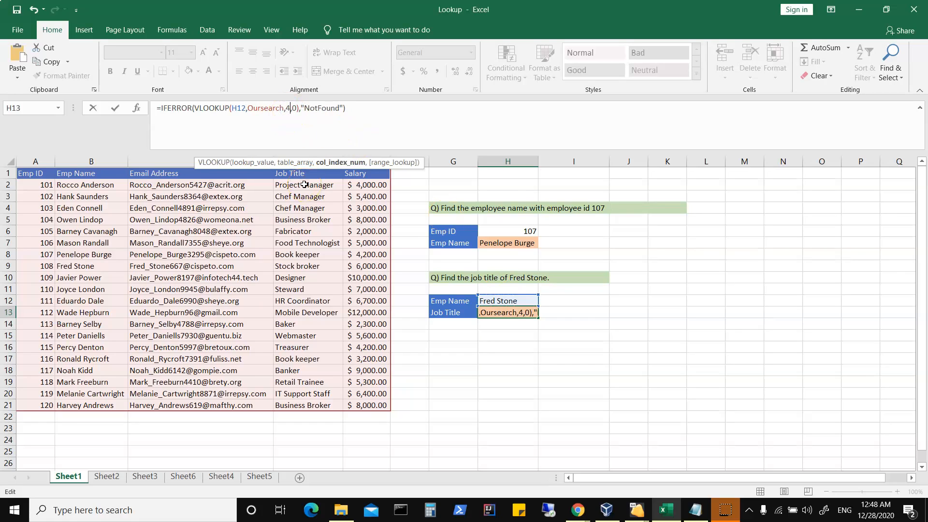
key("Return")
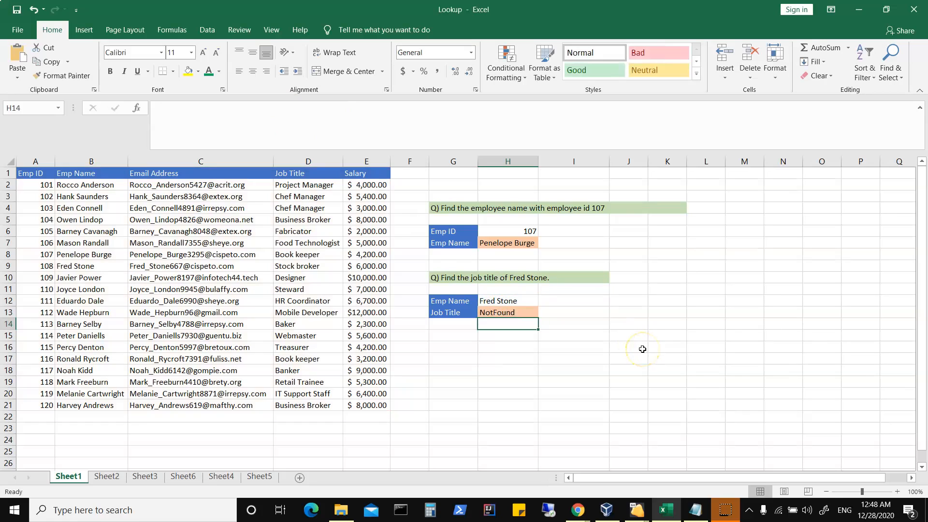
left_click(503, 312)
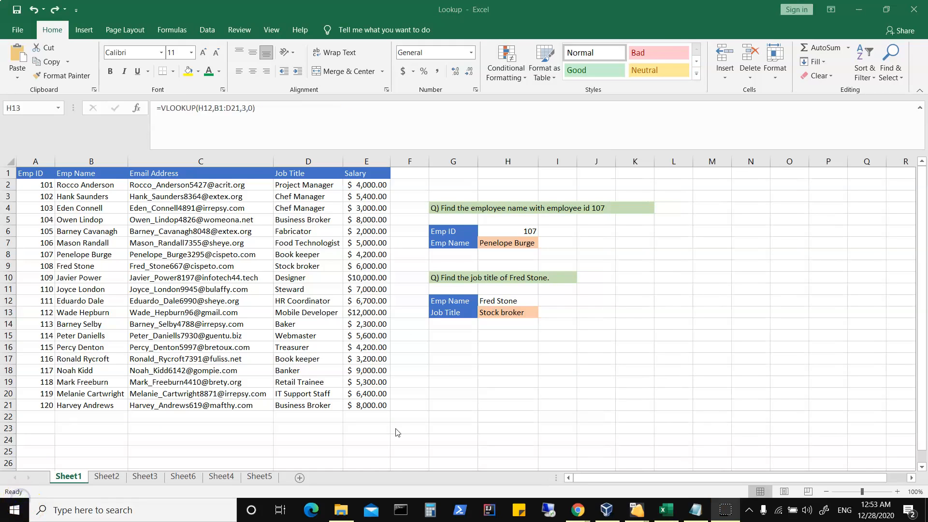
Step: Widen column I slightly
left_click(562, 310)
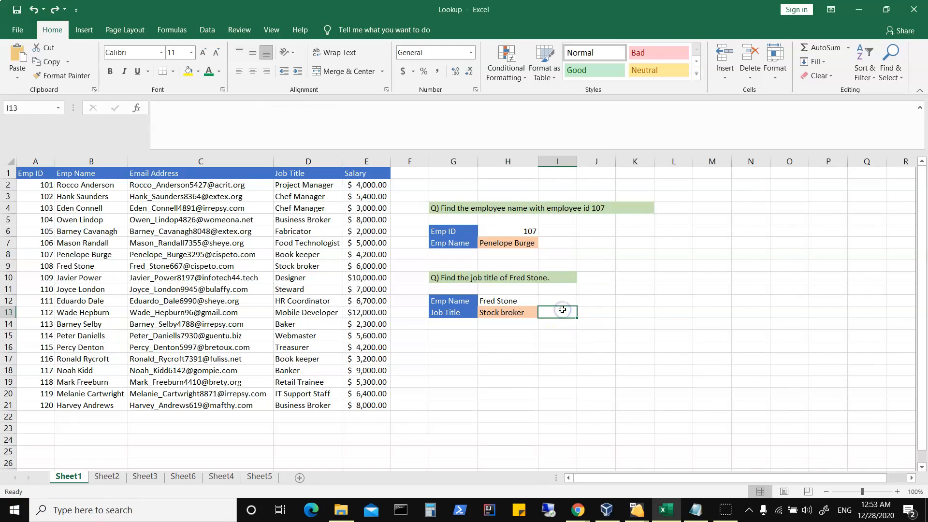
left_click_drag(577, 162, 595, 162)
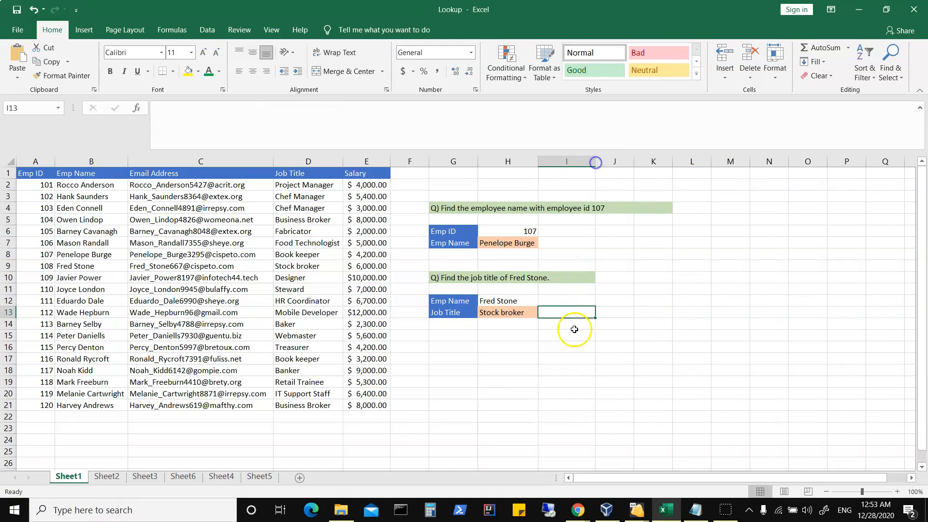
left_click(570, 313)
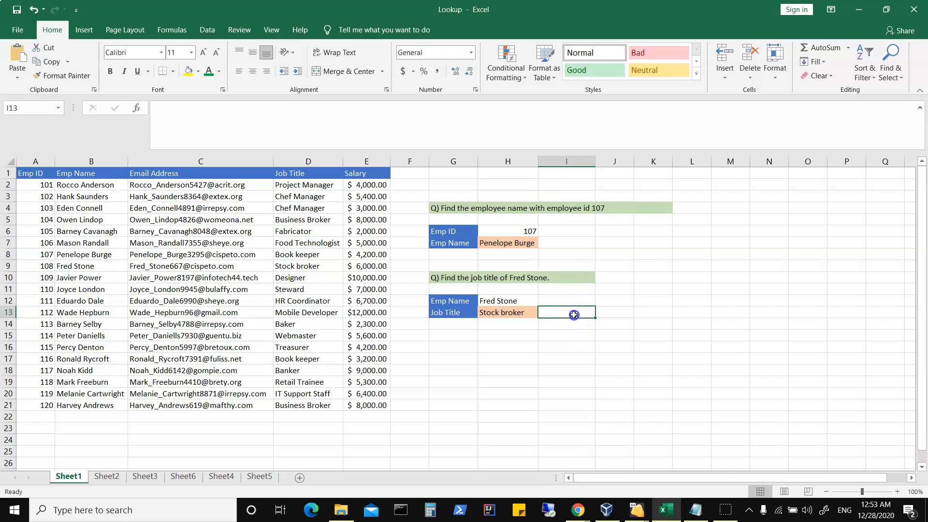
left_click(137, 108)
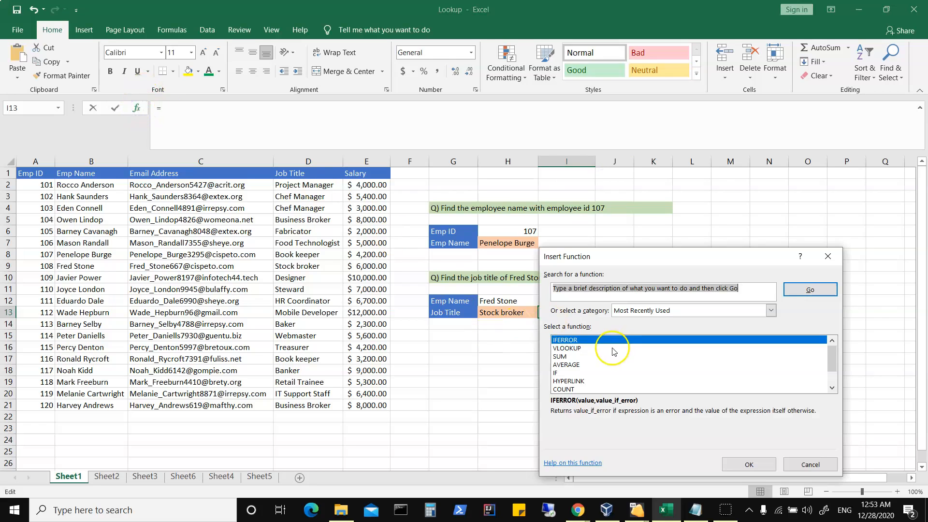
left_click(569, 348)
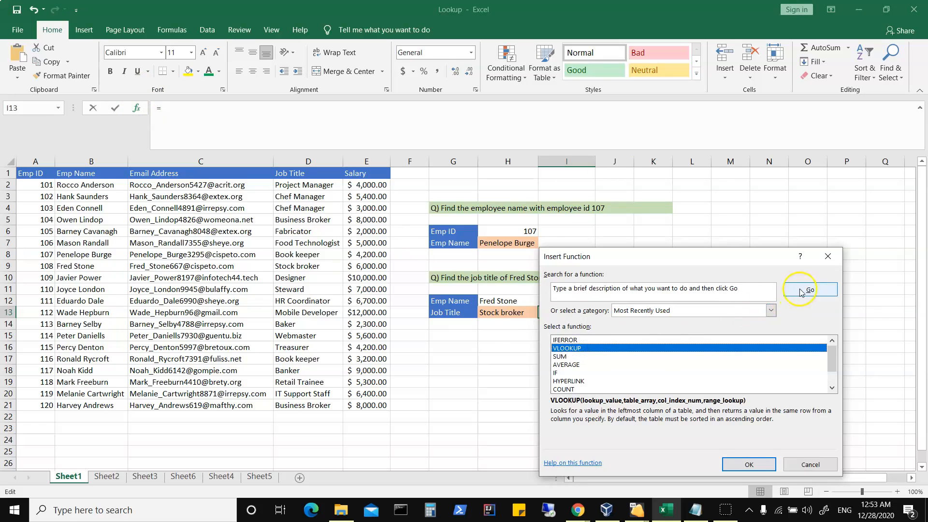
left_click(751, 464)
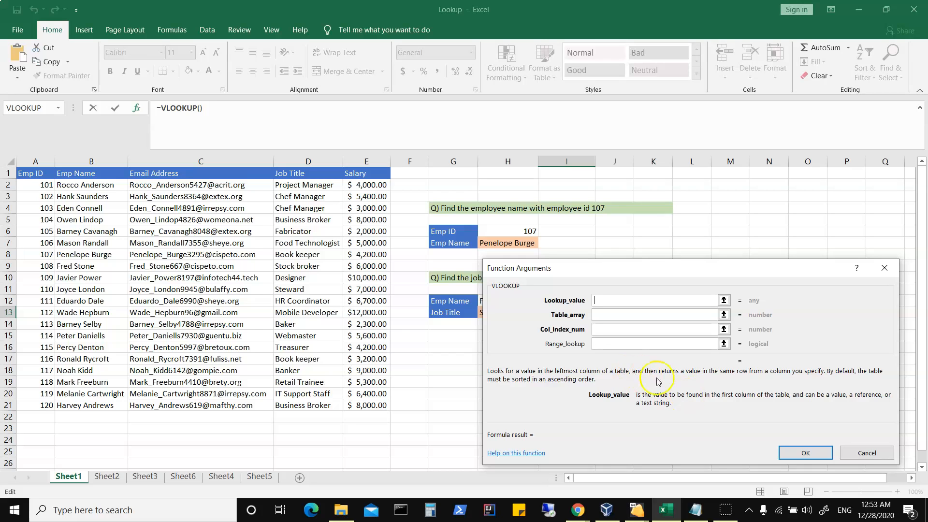
left_click(817, 453)
left_click(446, 322)
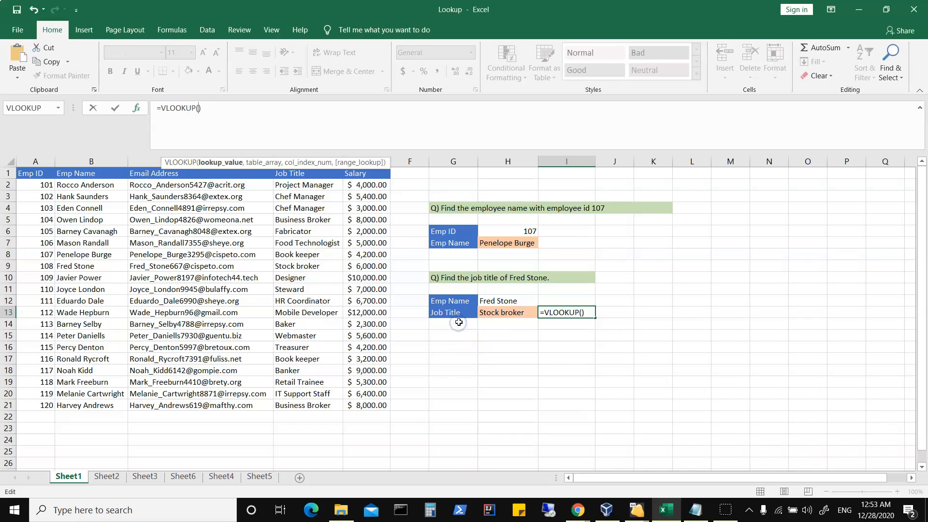
left_click(579, 324)
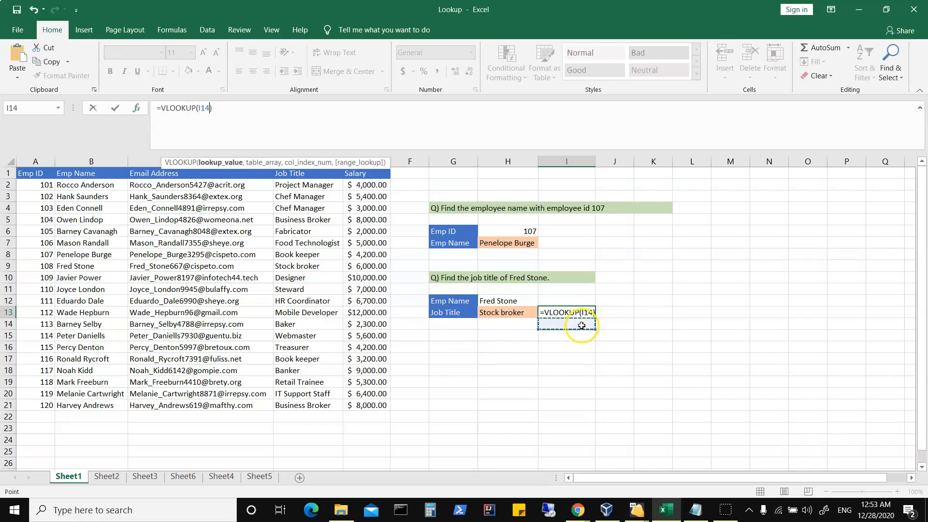
left_click(577, 308)
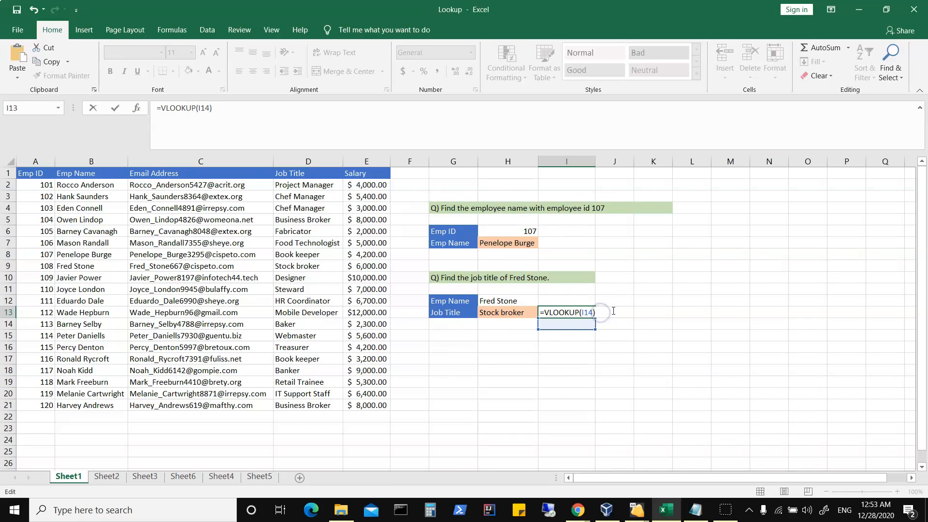
left_click(557, 349)
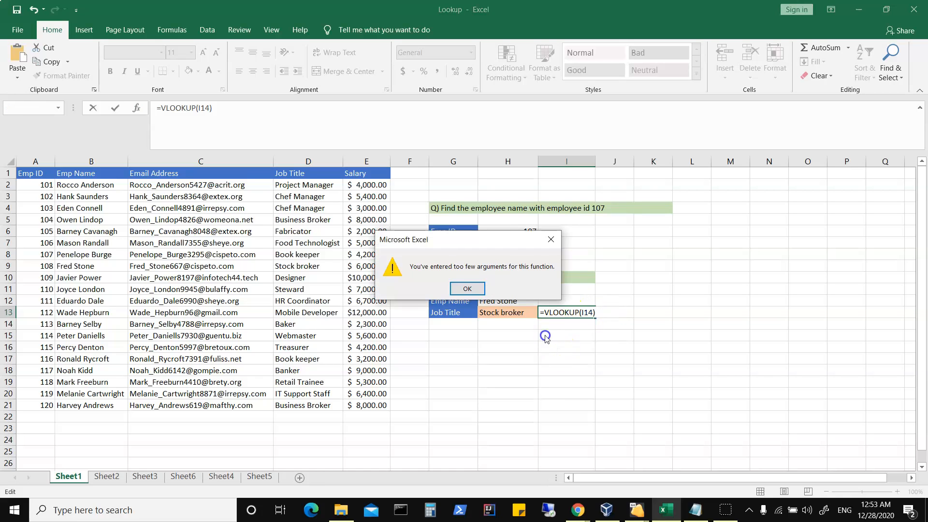
left_click(468, 289)
left_click(94, 111)
key("BackSpace")
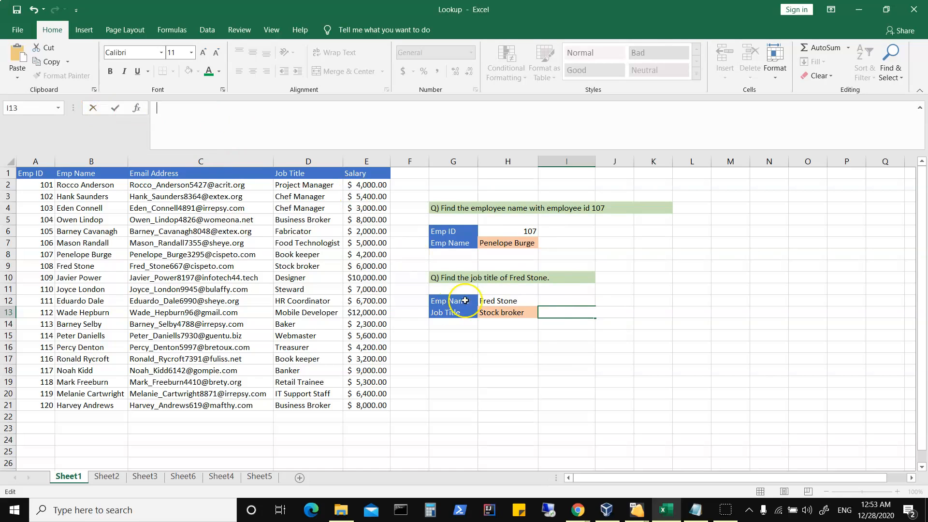
Step: Clear the VLOOKUP formula from the Job Title cell H13 and the employee name from H12
left_click(514, 312)
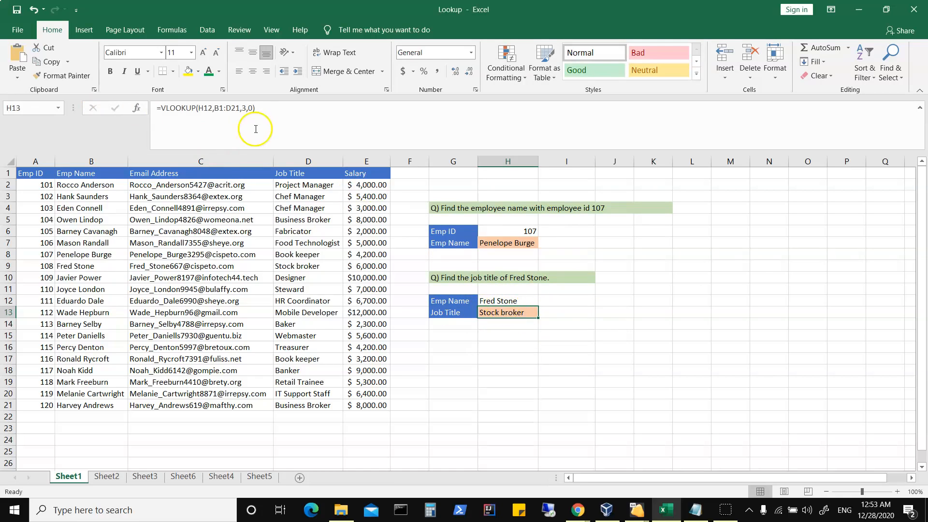
left_click_drag(214, 107, 242, 107)
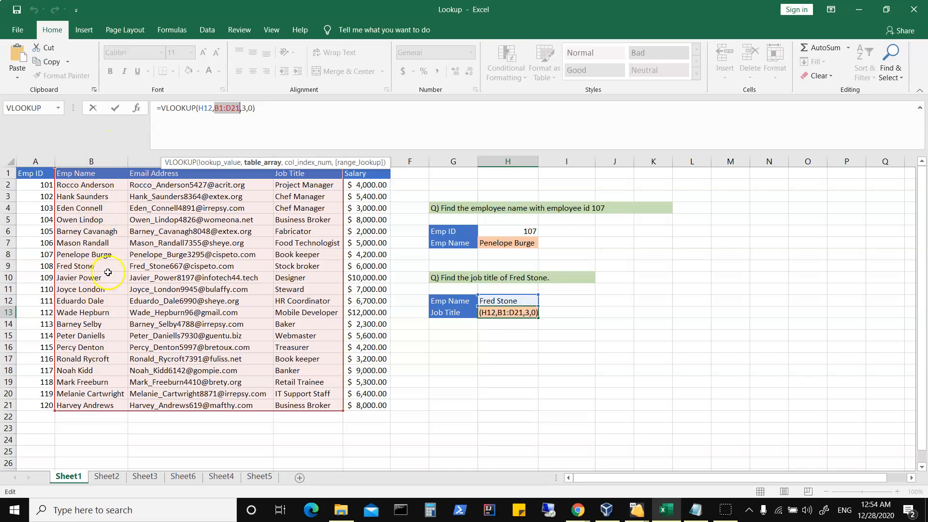
left_click(575, 347)
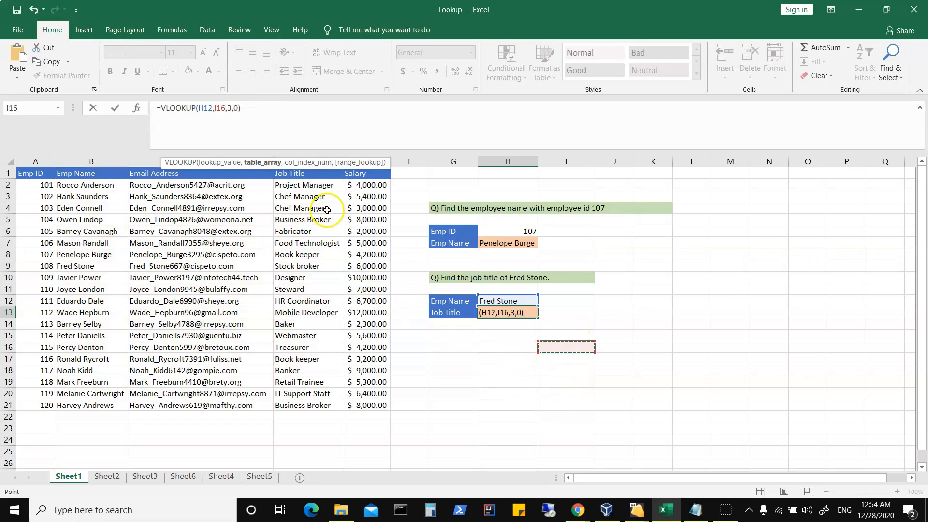
left_click_drag(240, 108, 123, 114)
key("BackSpace")
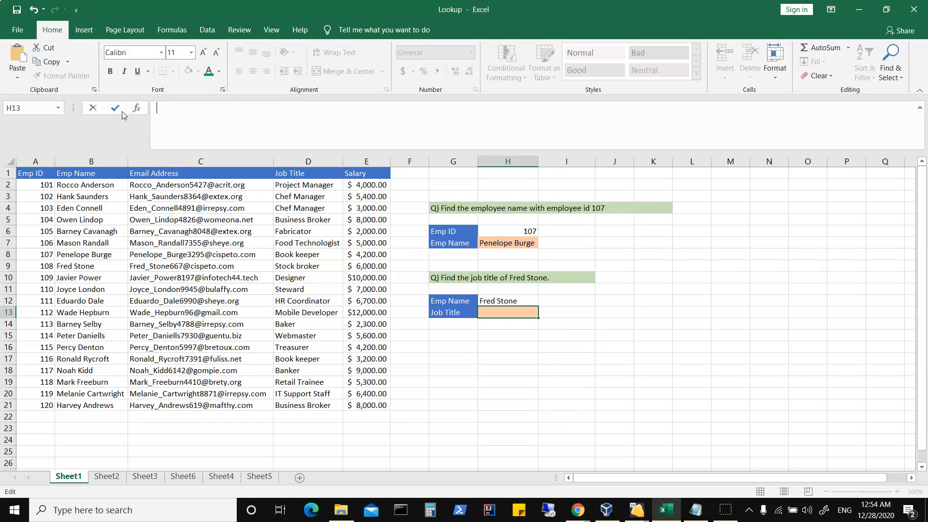
left_click(497, 302)
key("Delete")
left_click(495, 312)
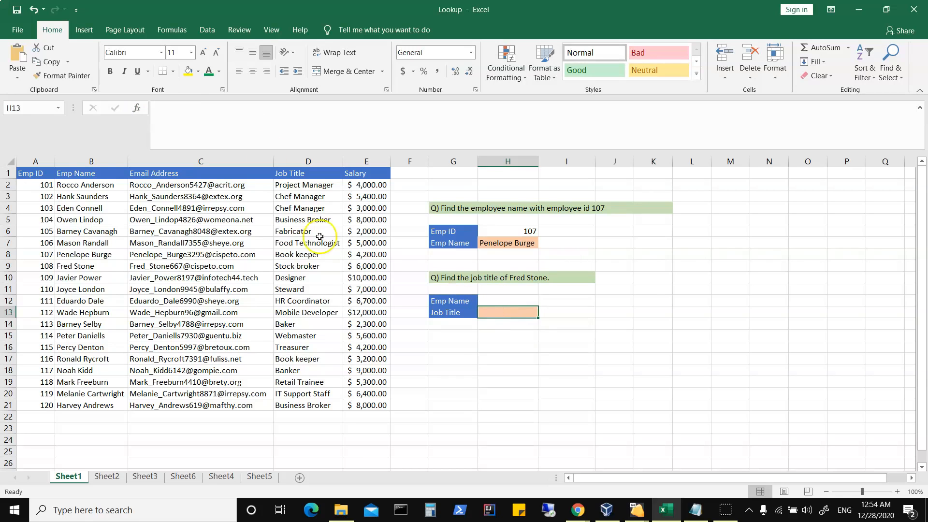
Step: Define the name Oursearch2 with workbook scope for the range B1:D21, from Emp Name through Job Title
left_click_drag(79, 174, 371, 405)
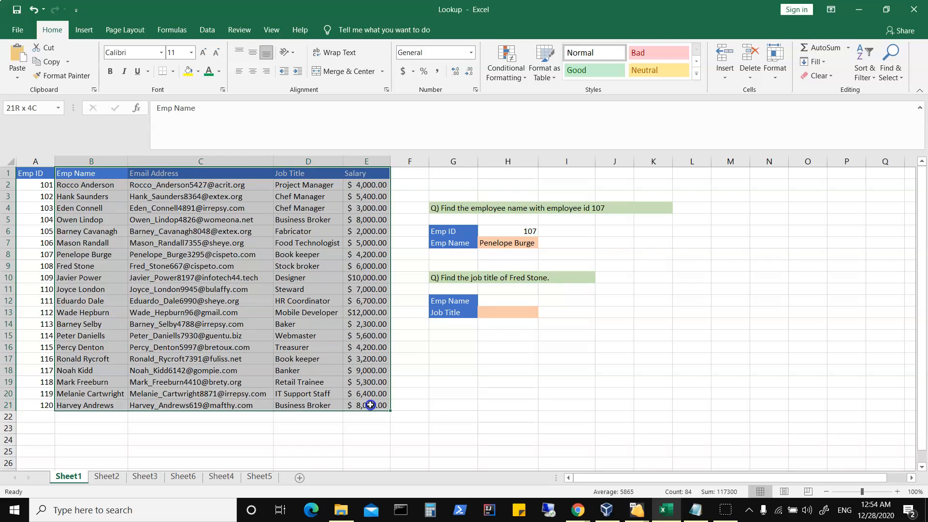
left_click_drag(370, 405, 317, 405)
right_click(301, 389)
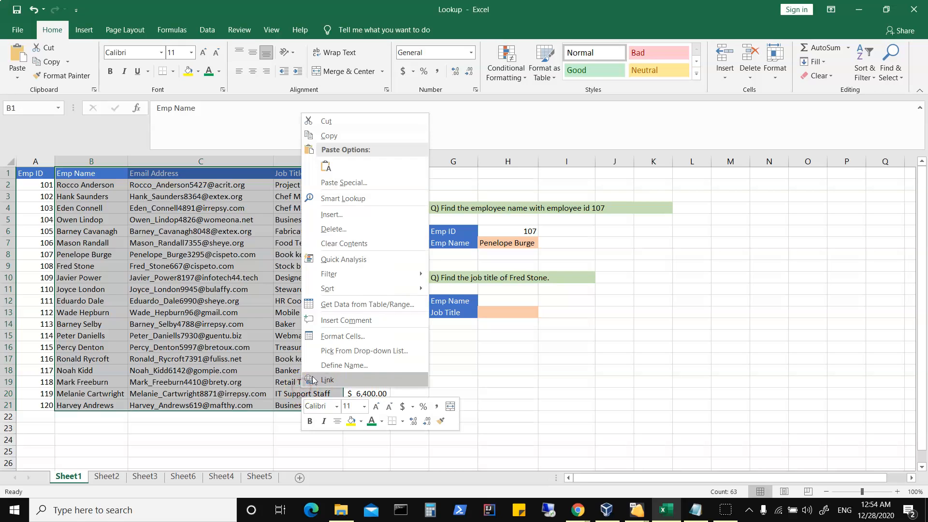
left_click(344, 365)
type("Oursearch2")
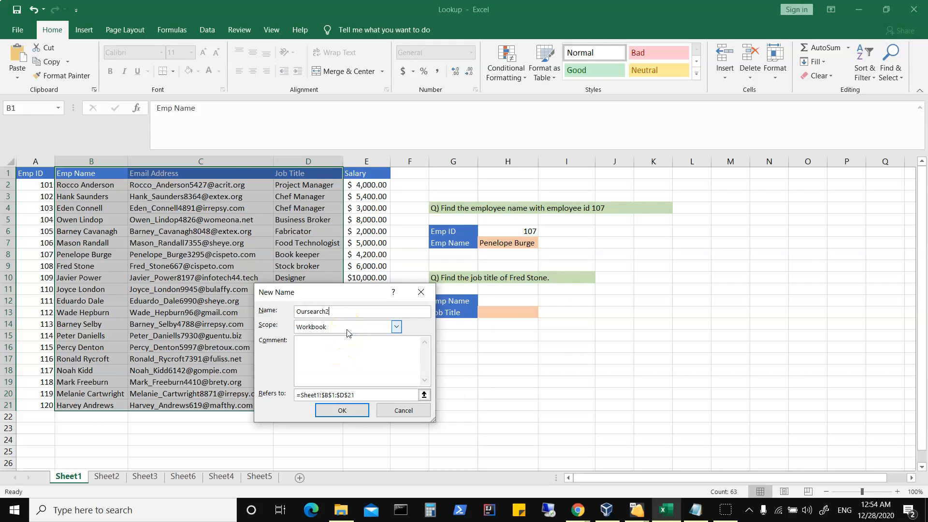
left_click(342, 411)
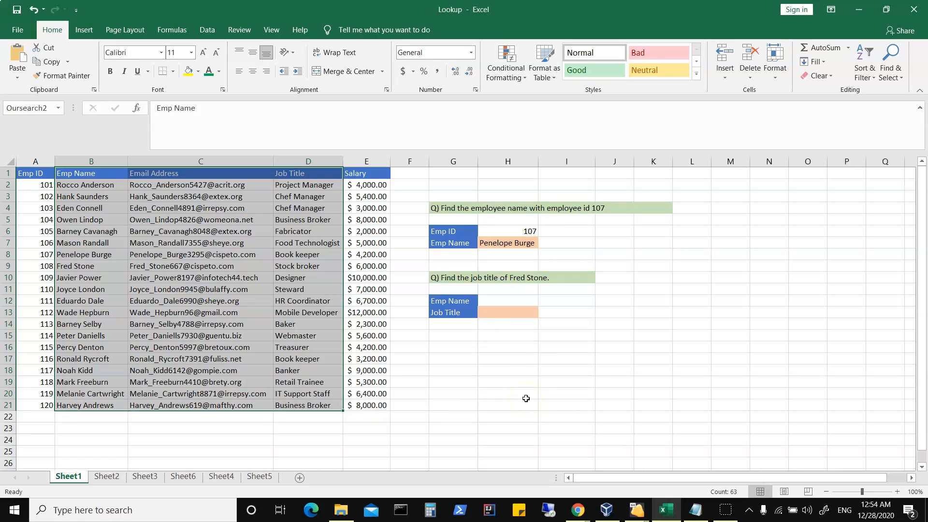
Step: Write an IFERROR formula in H13 with an empty VLOOKUP as its value and "NotFound" as the error result
left_click(492, 313)
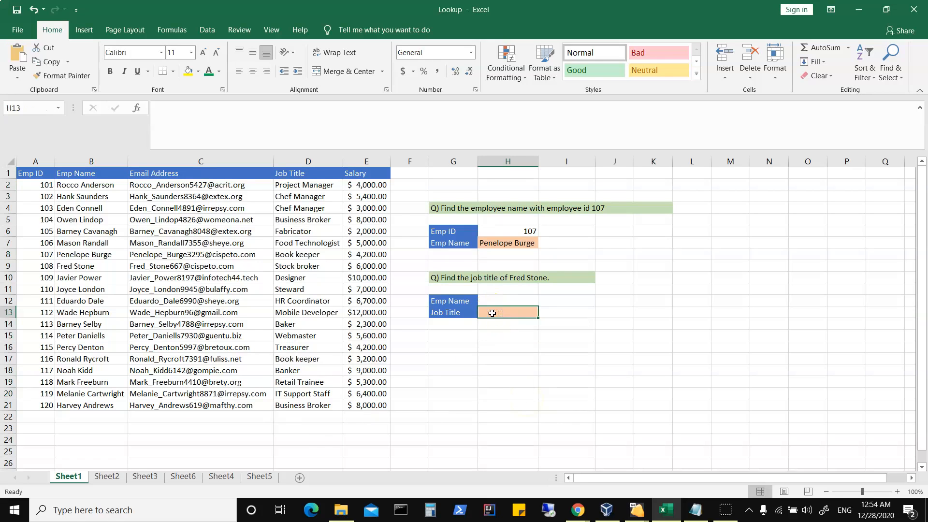
type("=")
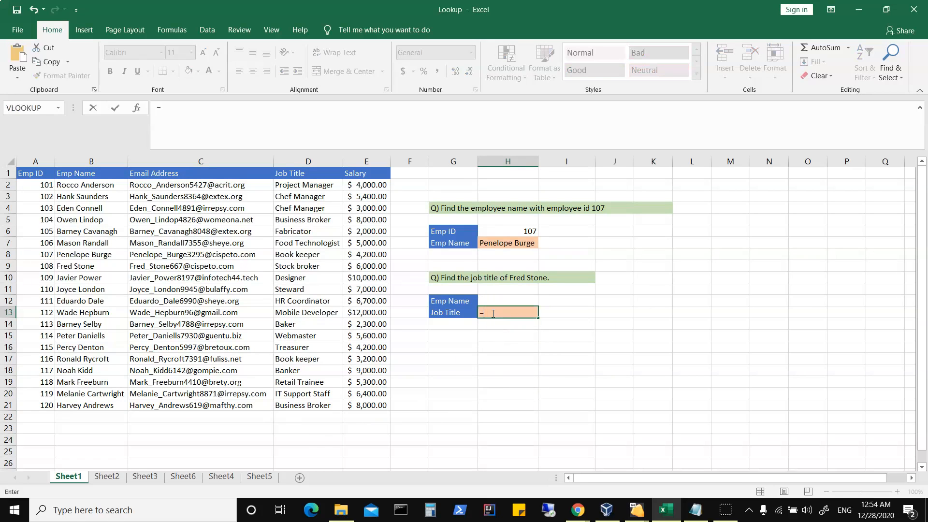
type("iferror")
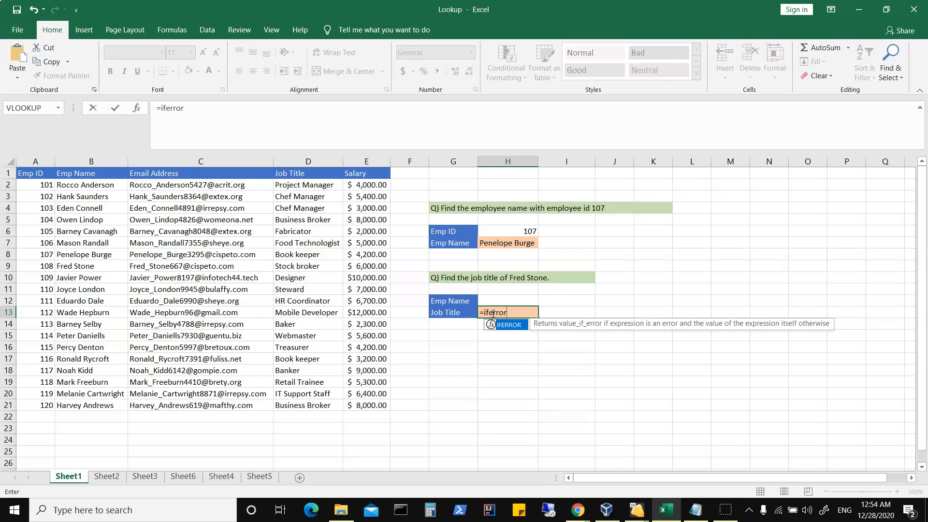
type("(v")
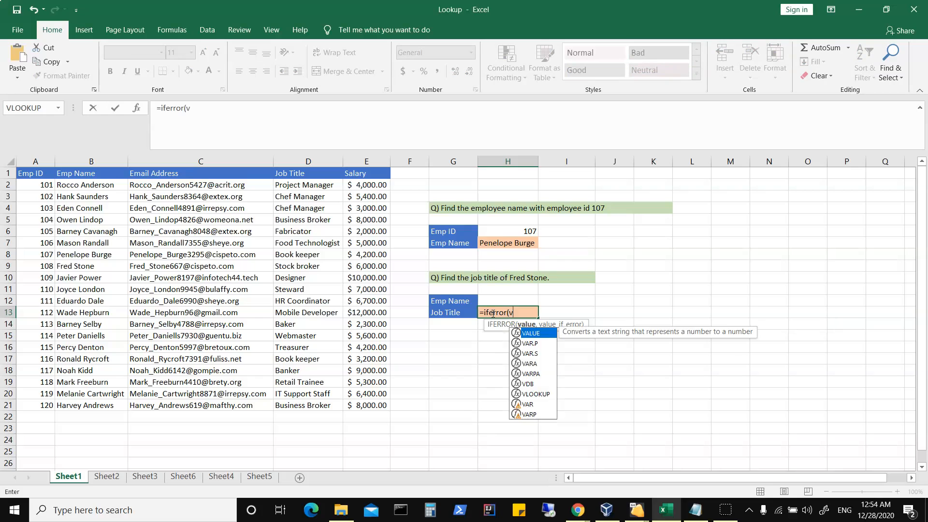
type("lookup")
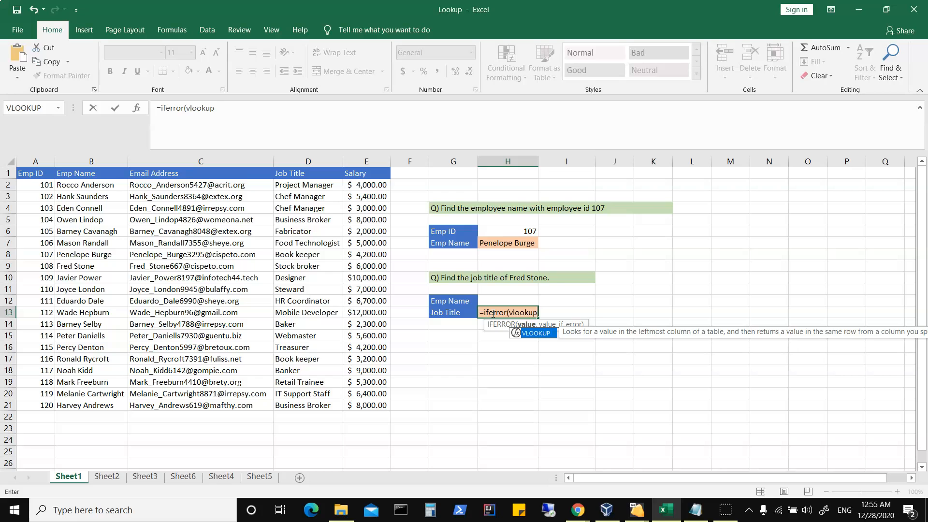
type("(),\"No")
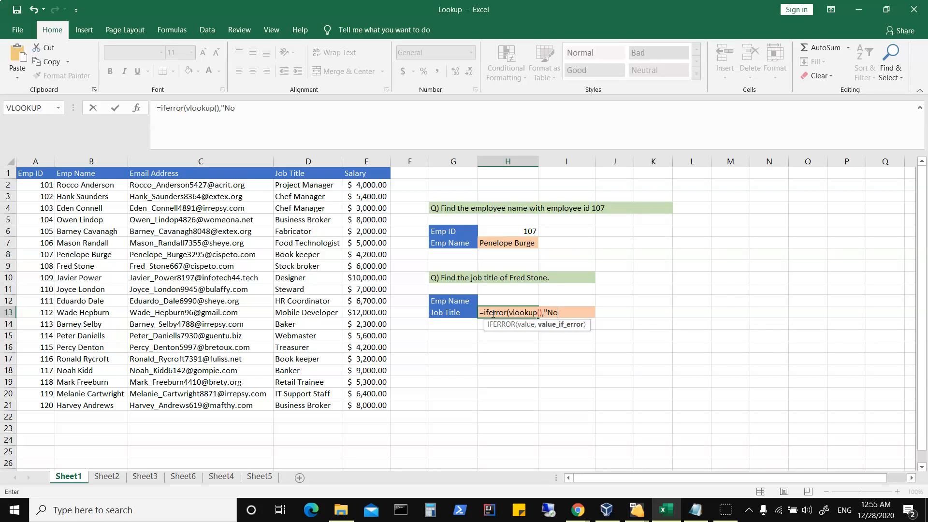
type("tFound")
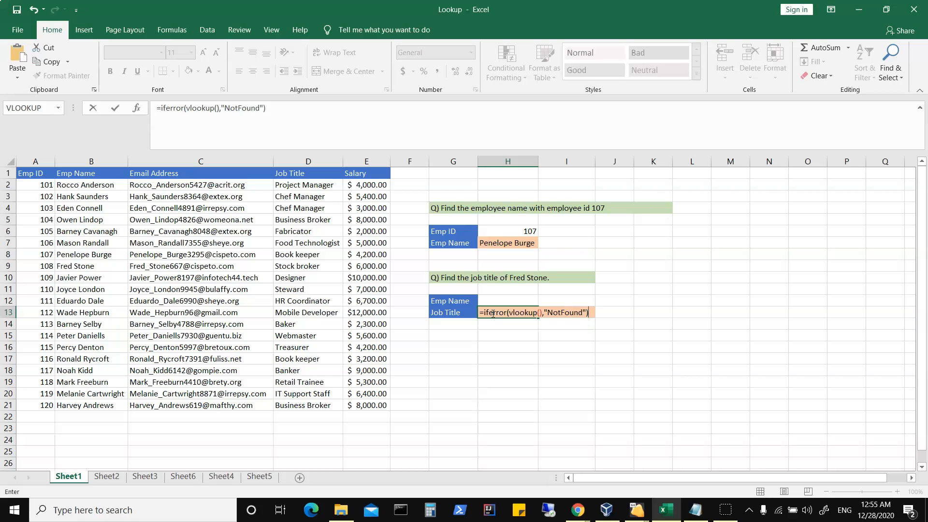
Step: Complete the VLOOKUP inside H13's IFERROR formula with lookup value H12, table Oursearch2, column 3 and range lookup 0
left_click(539, 312)
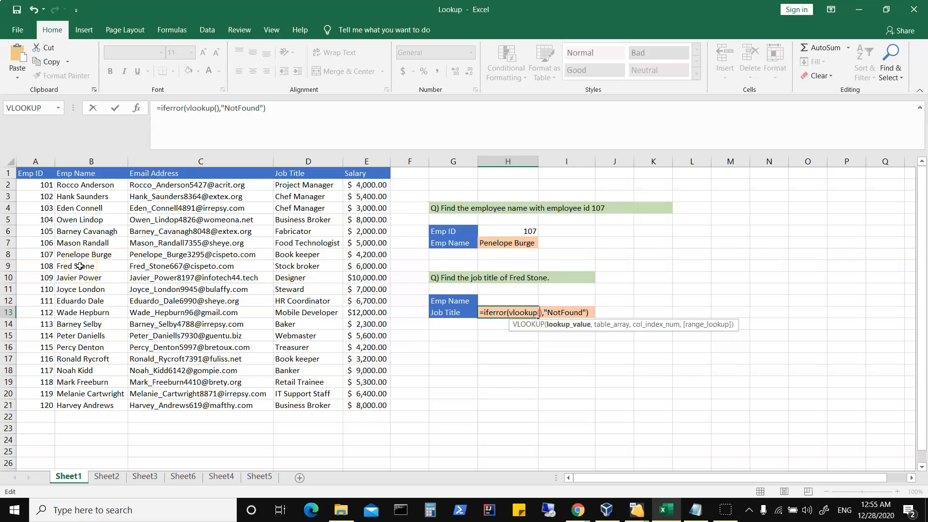
left_click(501, 298)
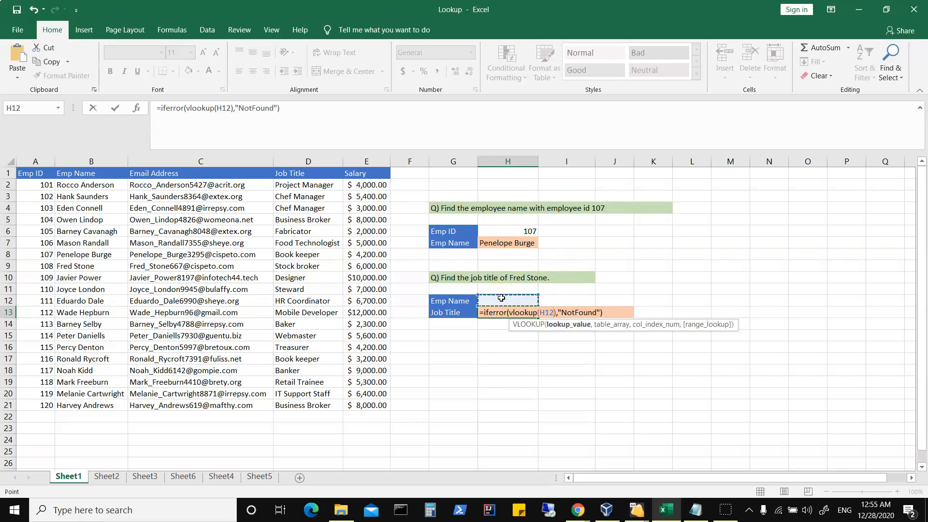
type(",")
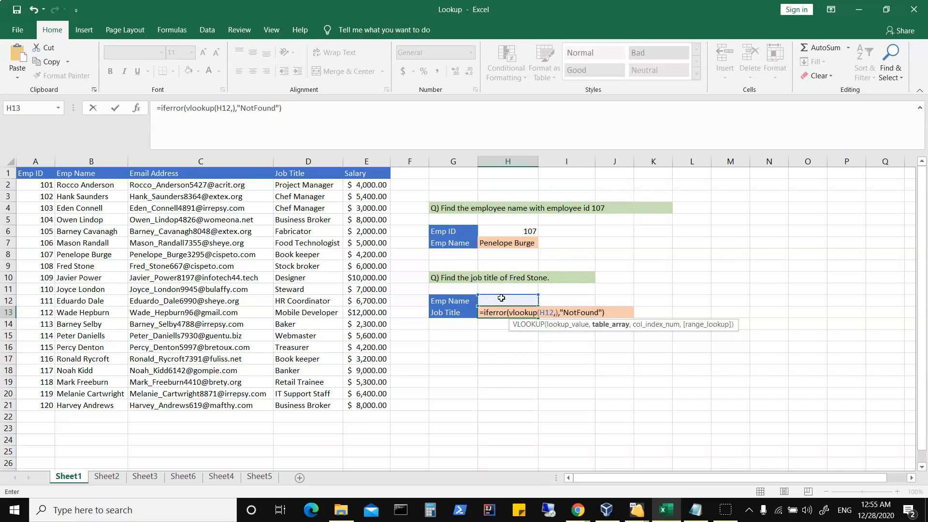
type("Ou")
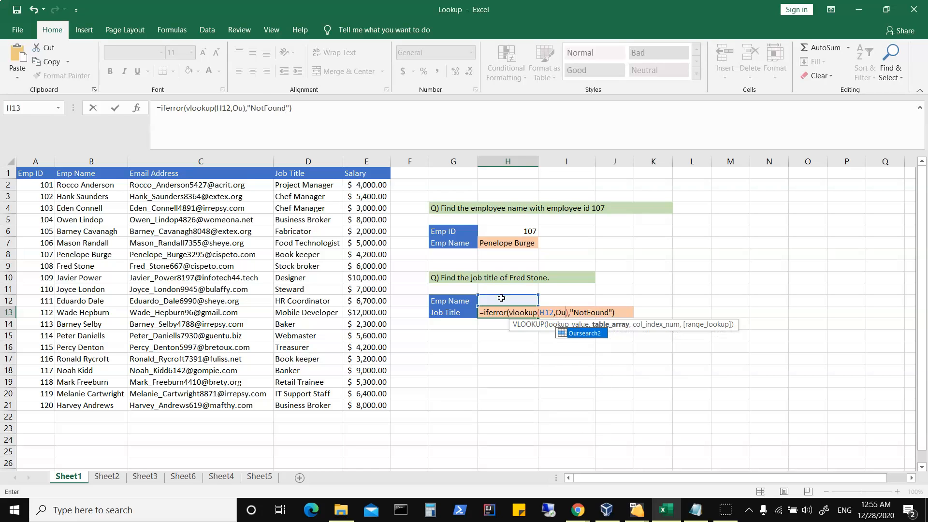
double_click(586, 333)
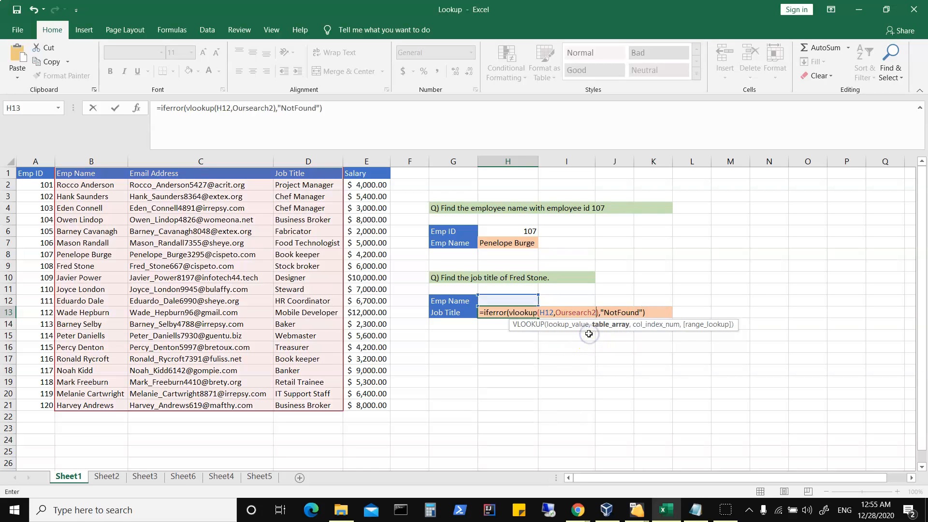
type(",")
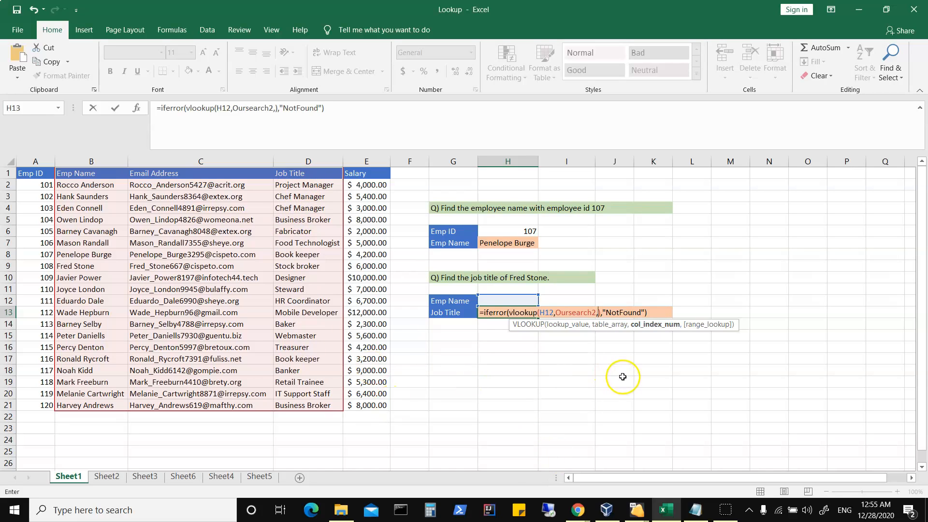
type("3,0")
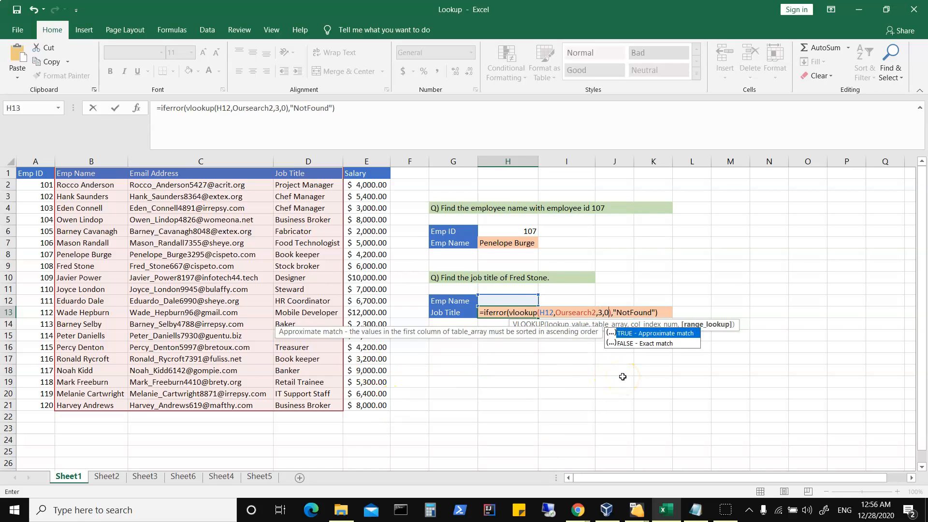
key("Return")
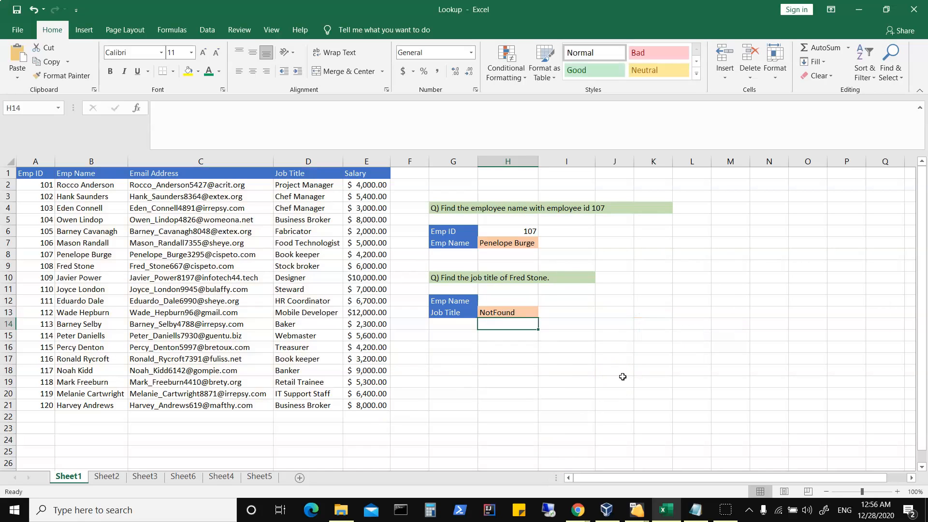
Step: Link the Emp Name cell H12 to the employee name in B9, and check the lookup formula in H7
left_click(514, 302)
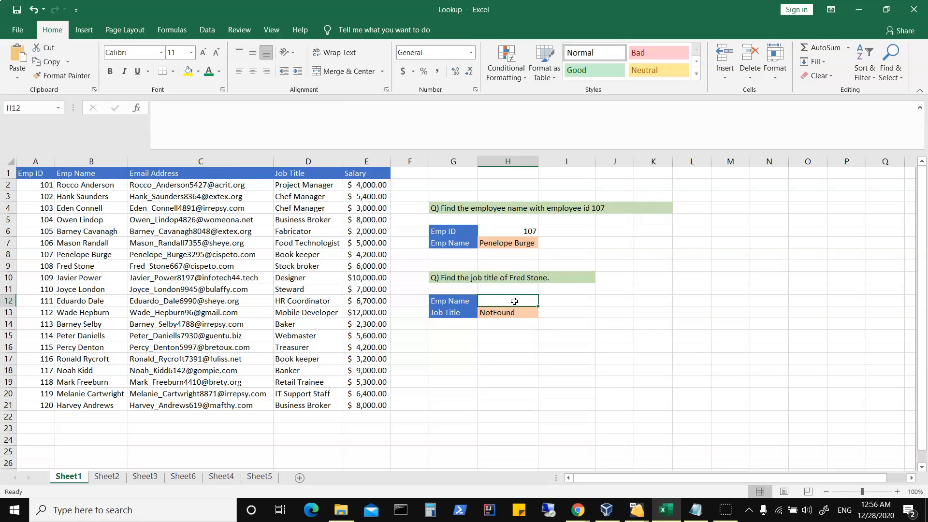
type("=")
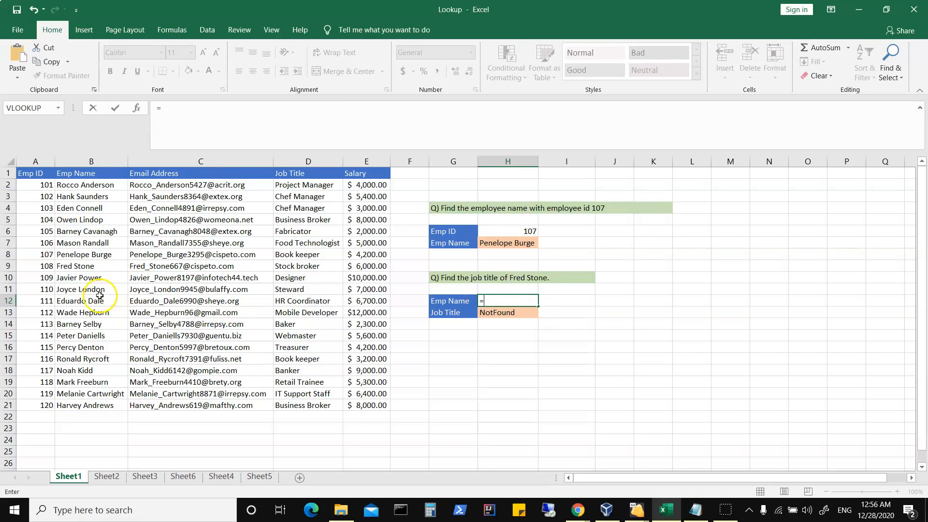
left_click(76, 266)
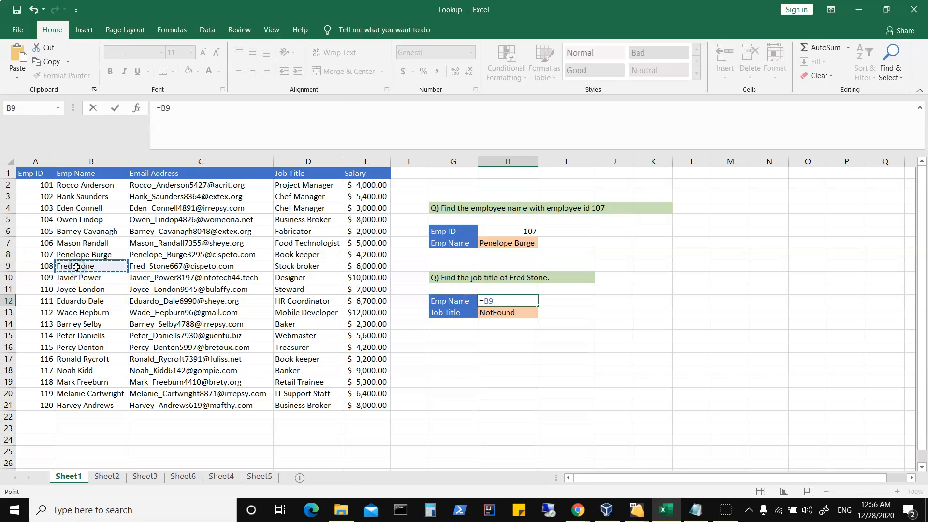
key("Return")
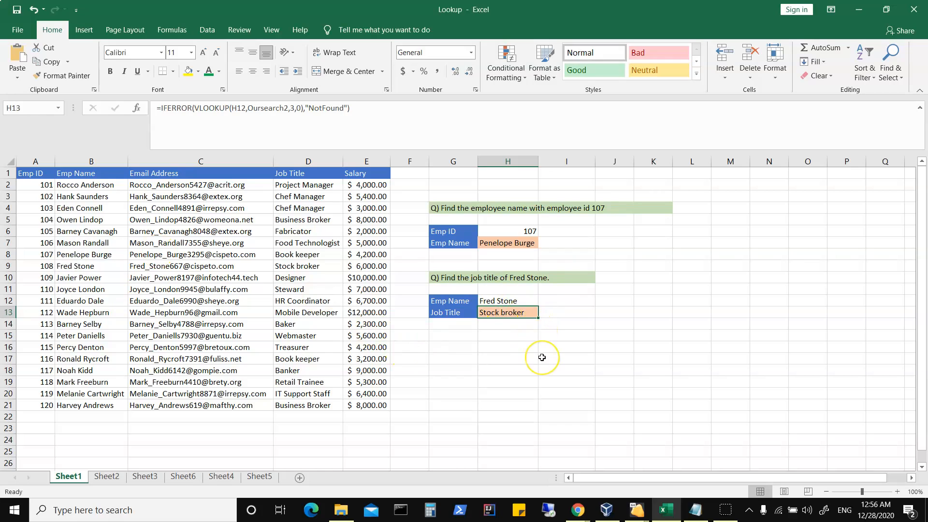
left_click(505, 244)
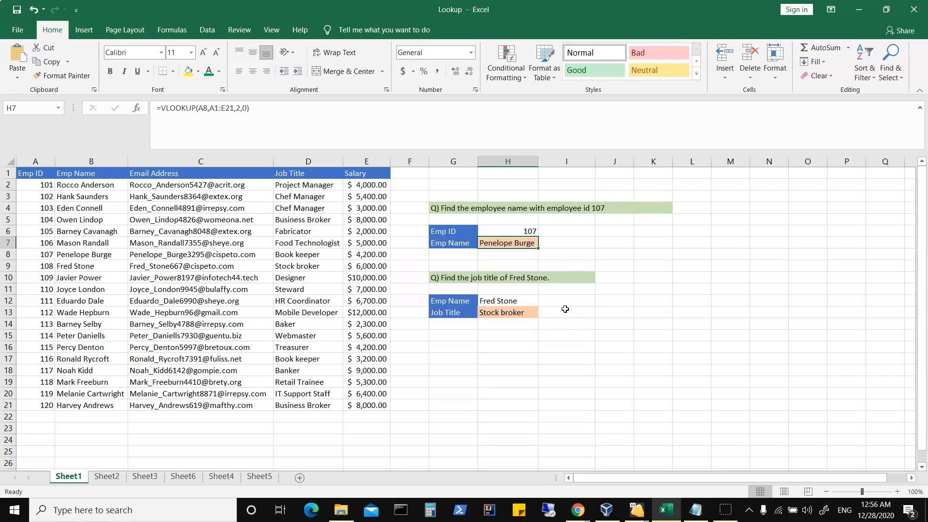
Step: Change the reference in H12 to the empty cell B22 to test the IFERROR result
left_click(512, 301)
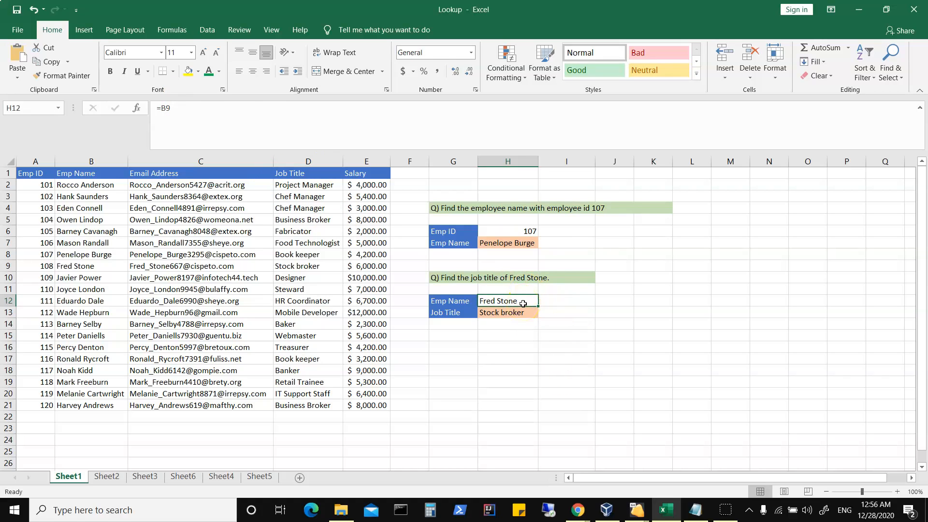
left_click(181, 110)
key("BackSpace")
key("BackSpace")
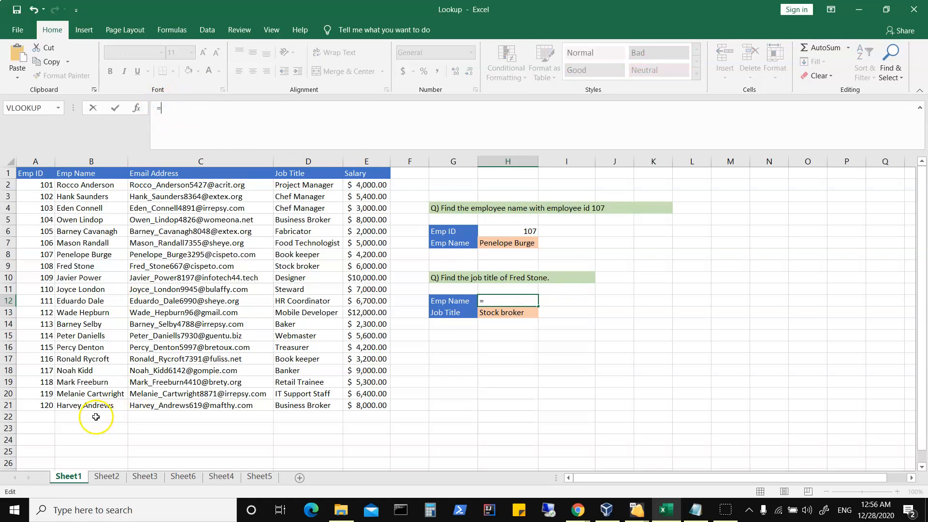
left_click(96, 416)
key("Return")
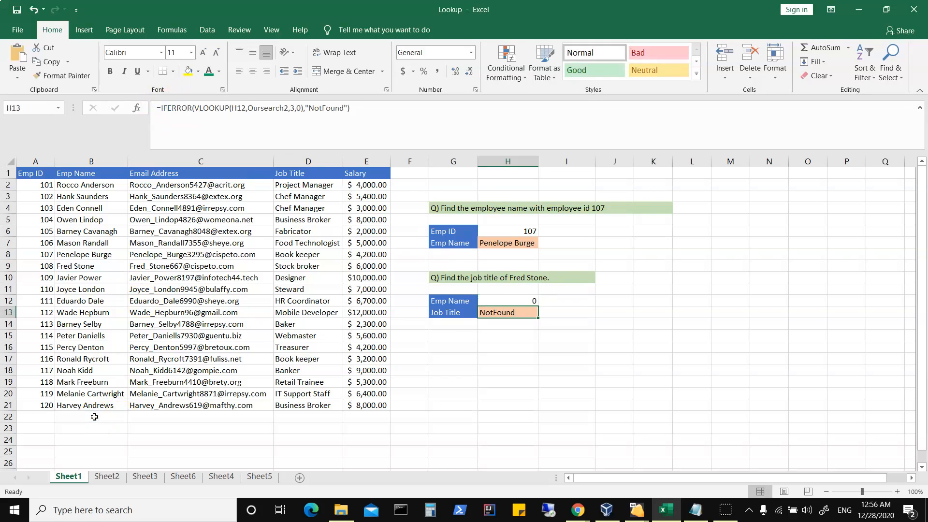
Step: Point the Emp Name cell H12 back to the employee name in B9
left_click(520, 303)
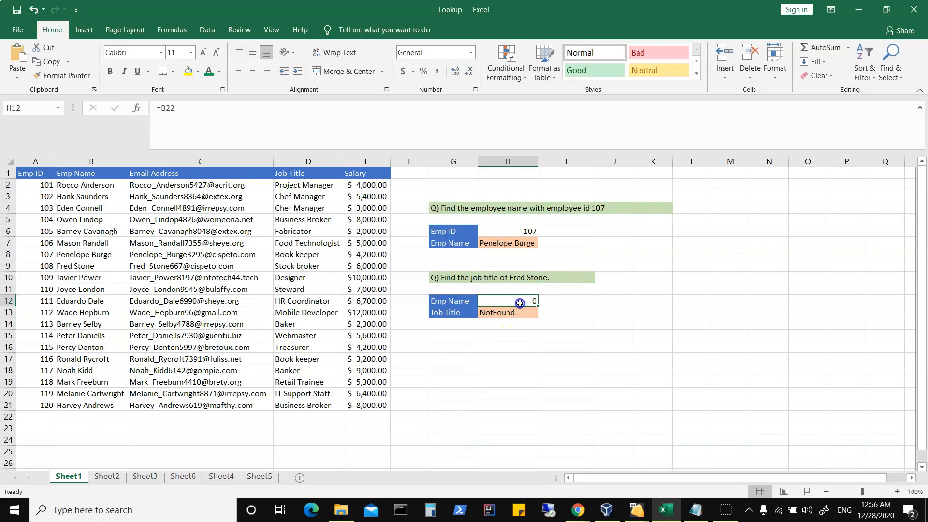
type("=")
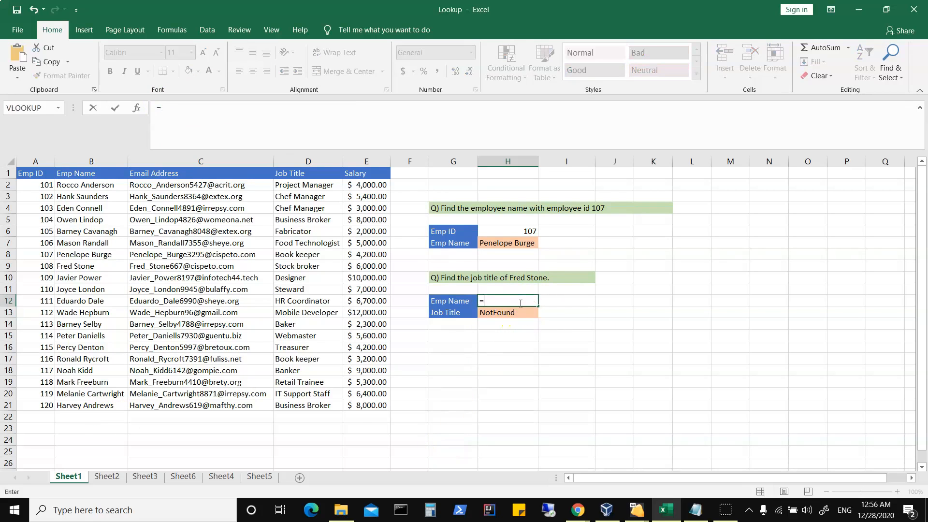
left_click(83, 268)
key("Return")
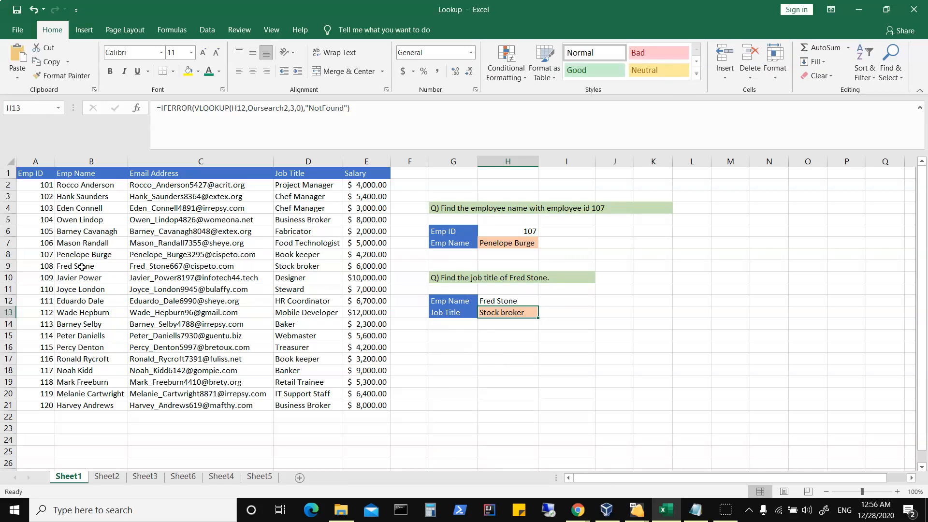
Step: Replace the reference in H12 with only the first name of the employee from the question
left_click(516, 302)
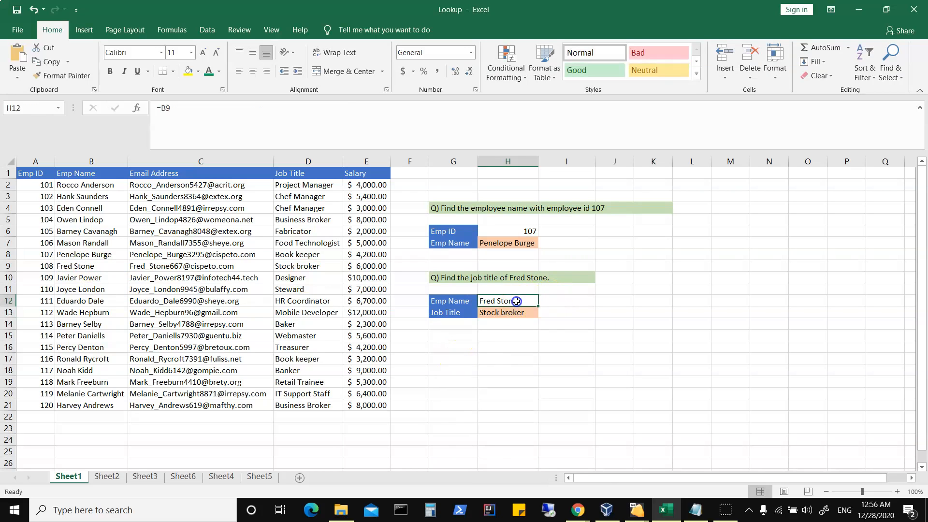
type("Fre")
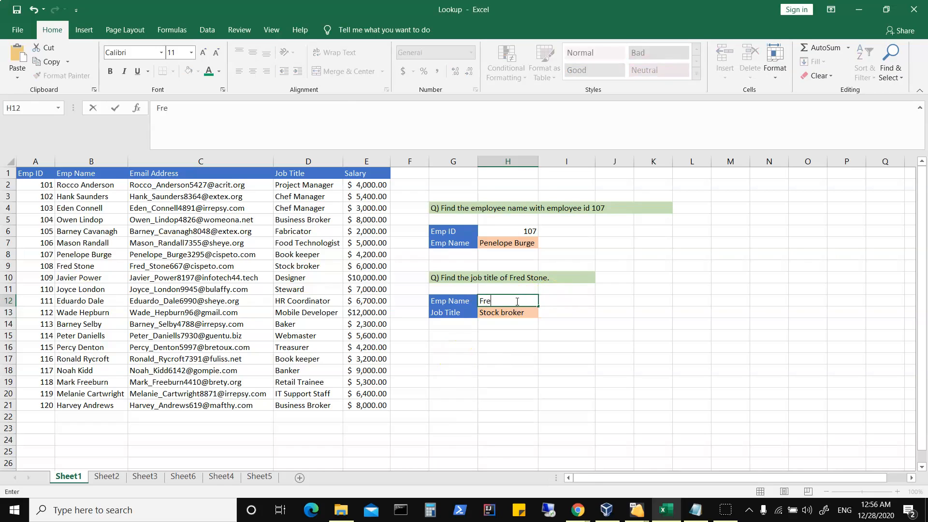
key("Tab")
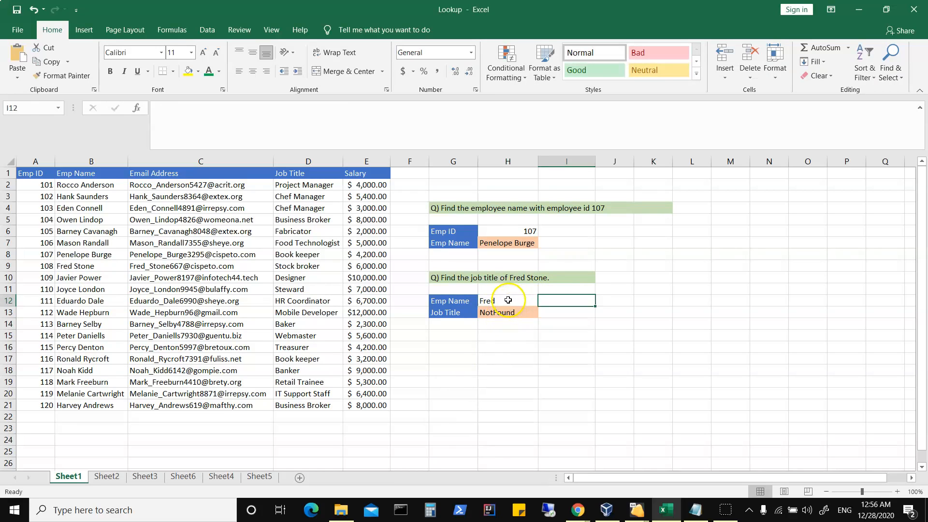
left_click(508, 300)
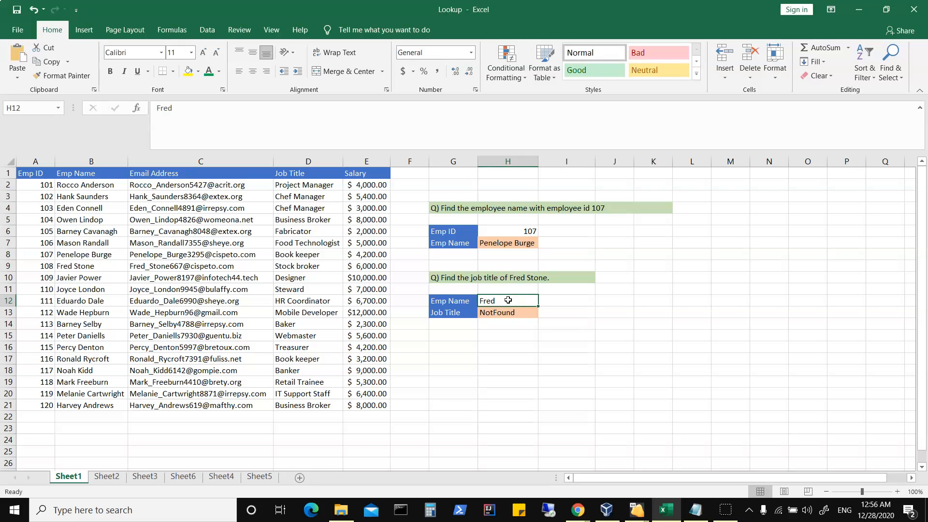
Step: Change the VLOOKUP range lookup argument in H13 to 1 for an approximate match
left_click(505, 315)
left_click_drag(302, 116, 298, 117)
type("12,Oursearch2,3,1),\"")
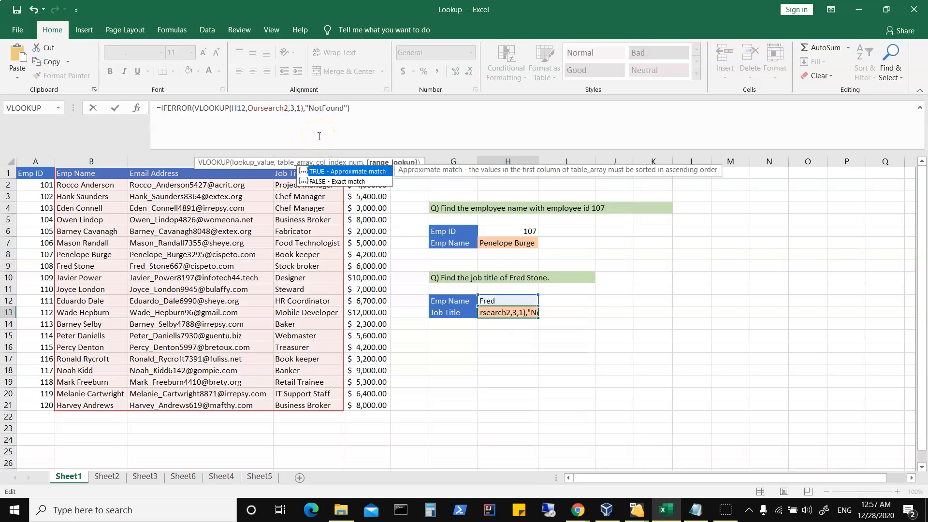
key("Return")
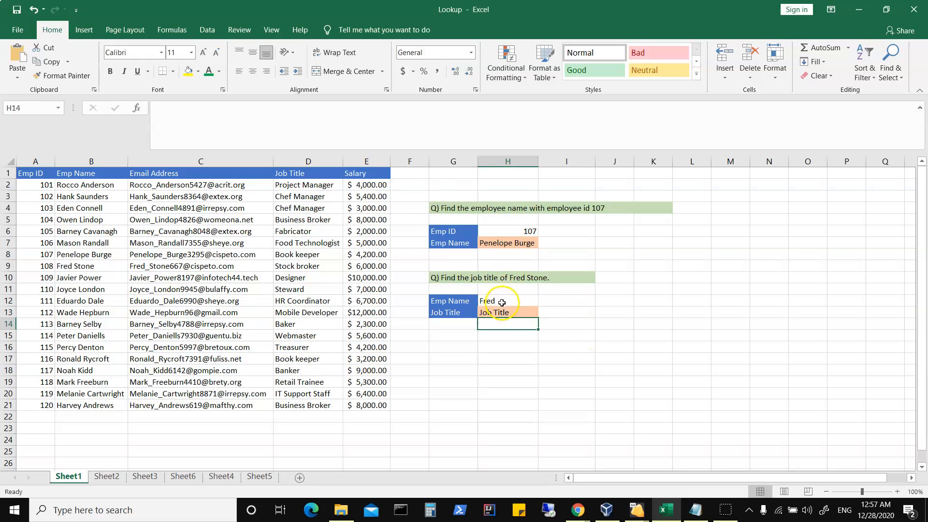
Step: Replace the range lookup argument of the VLOOKUP in H13 with TRUE
left_click(502, 301)
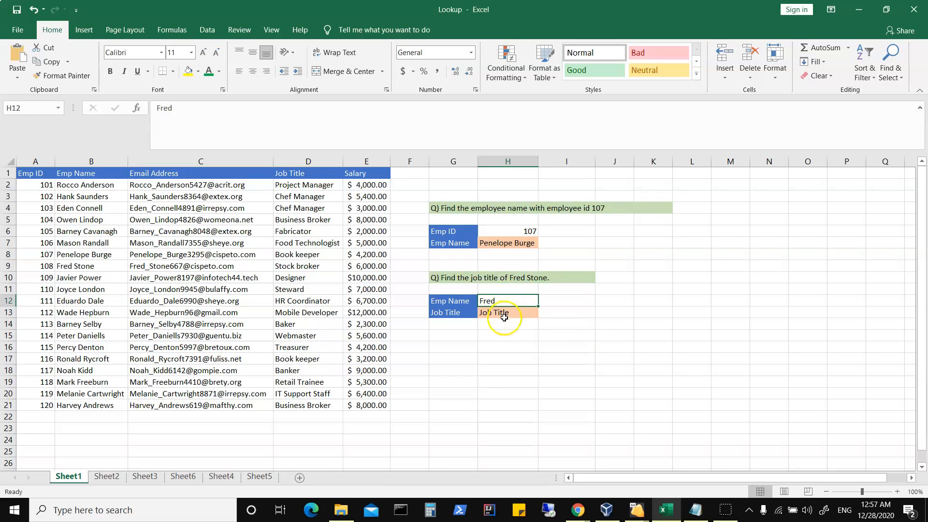
left_click(504, 314)
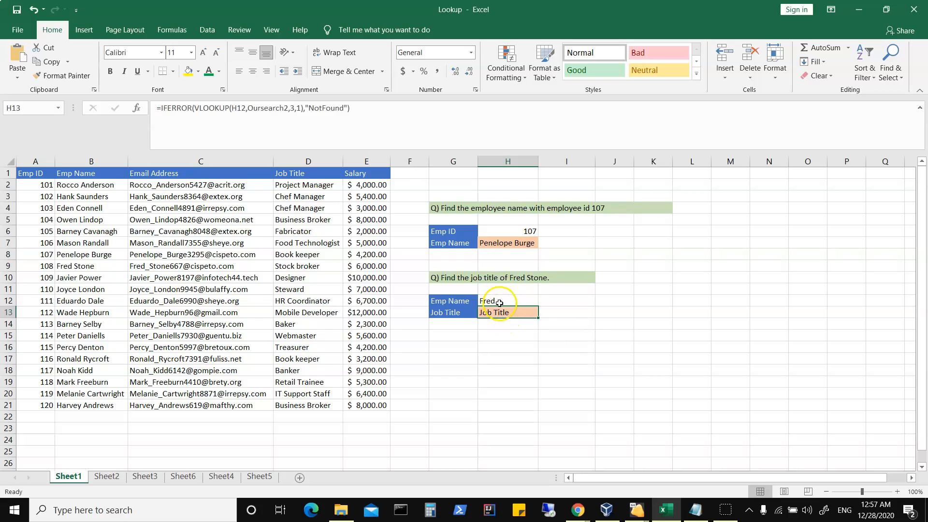
left_click(499, 301)
left_click(504, 312)
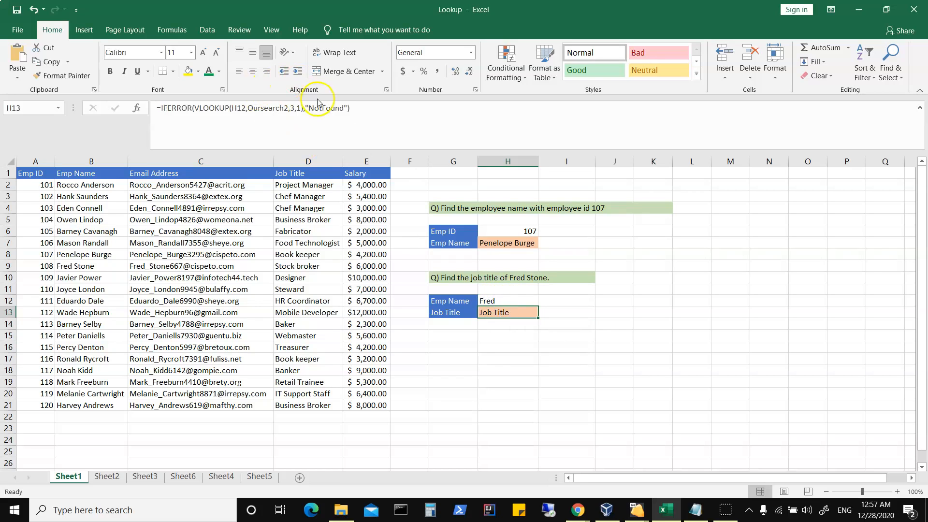
left_click(299, 107)
key("BackSpace")
type("TRUE")
key("Tab")
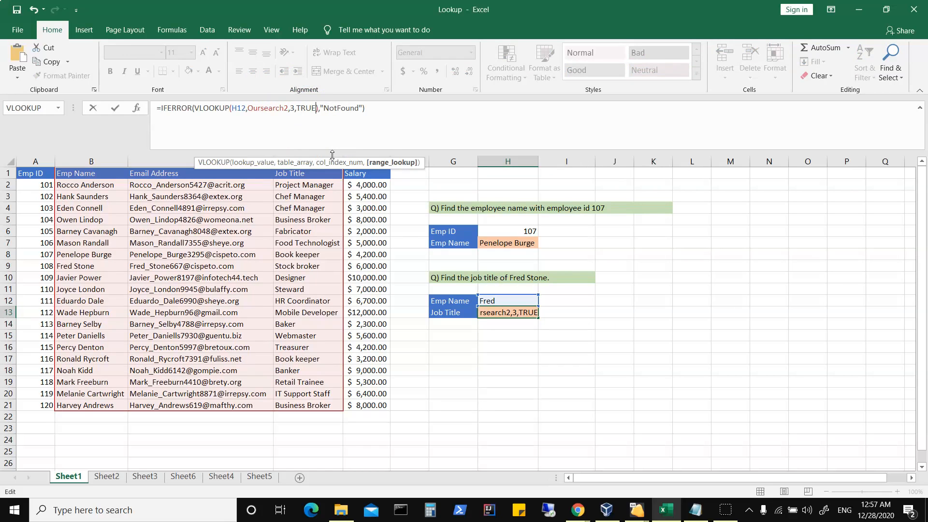
key("Return")
Step: Link the Emp Name cell H12 to the name in H7 to test the approximate match
left_click(513, 300)
type("=")
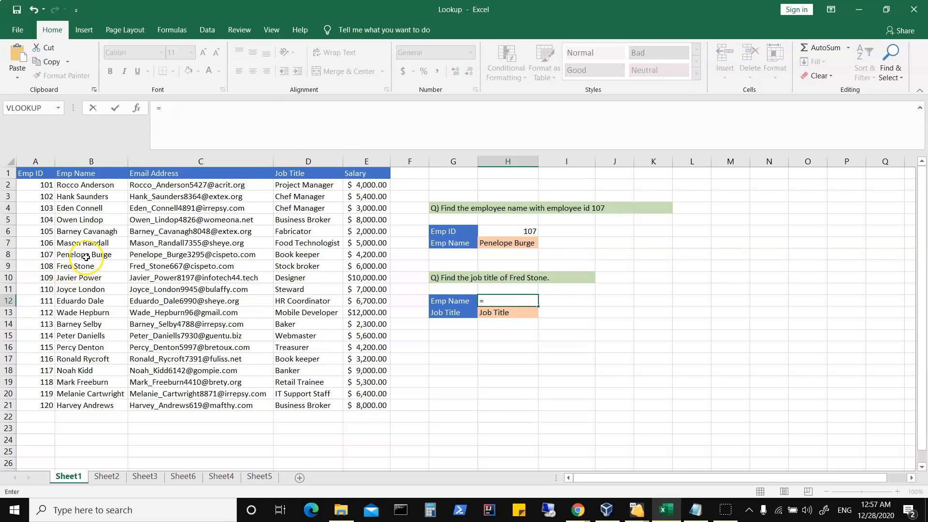
left_click(514, 243)
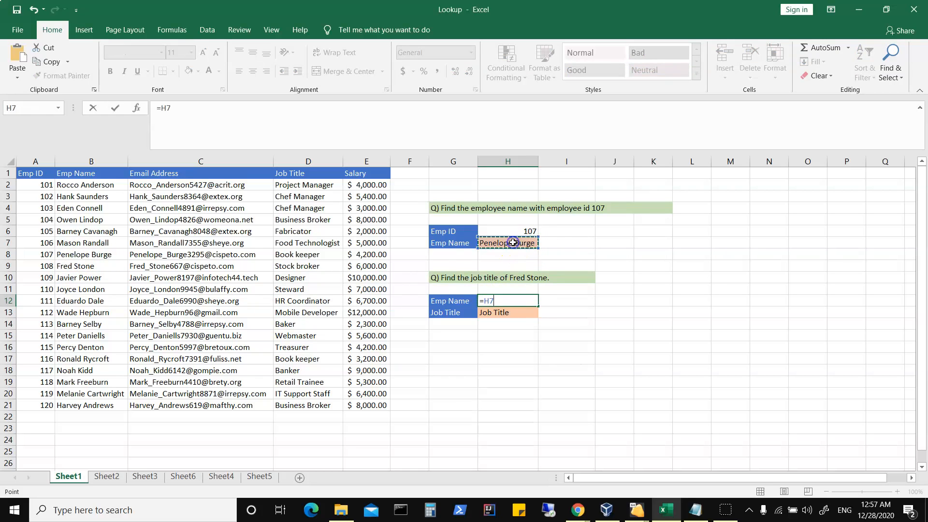
key("Return")
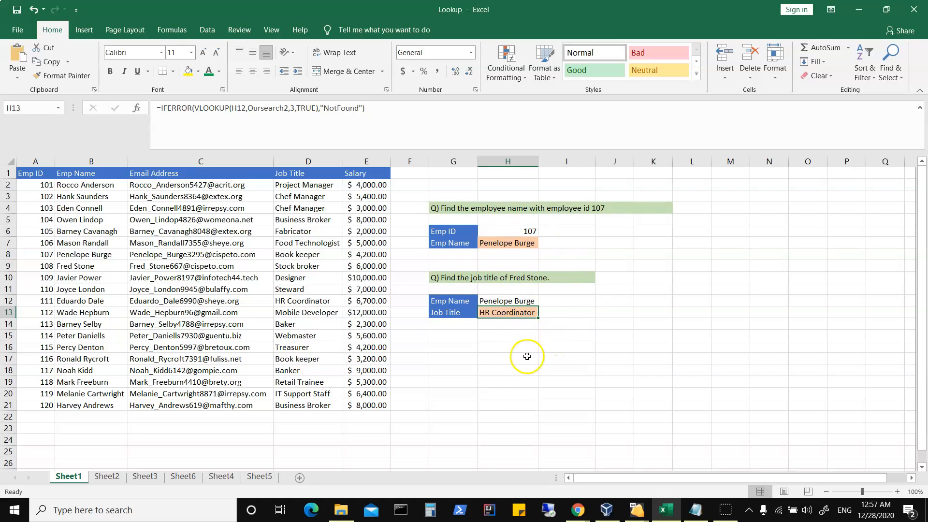
Step: Enter the full name of the employee from the question as text in H12
left_click(503, 302)
type("Fred")
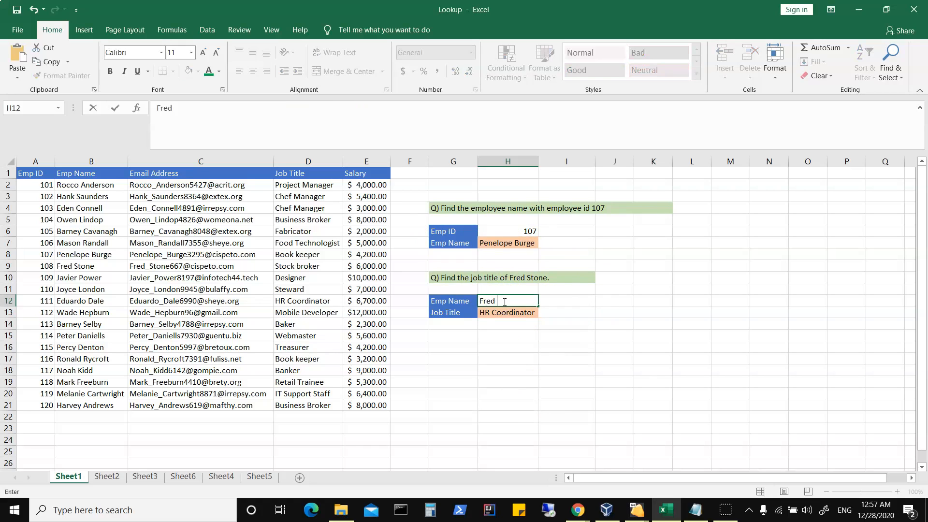
type(" Stone")
key("Return")
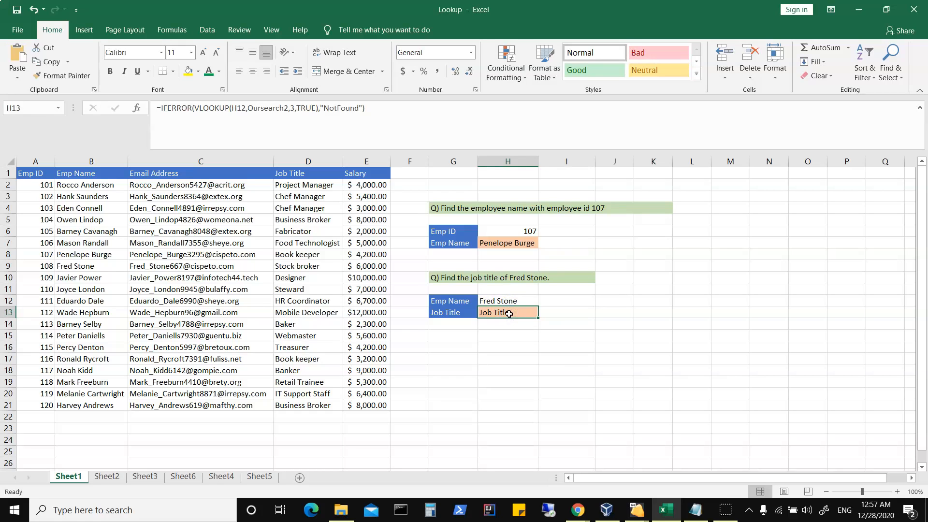
Step: Set the range lookup argument of the VLOOKUP in H13 back to 0 for an exact match
left_click(315, 108)
key("BackSpace")
key("BackSpace")
key("BackSpace")
key("BackSpace")
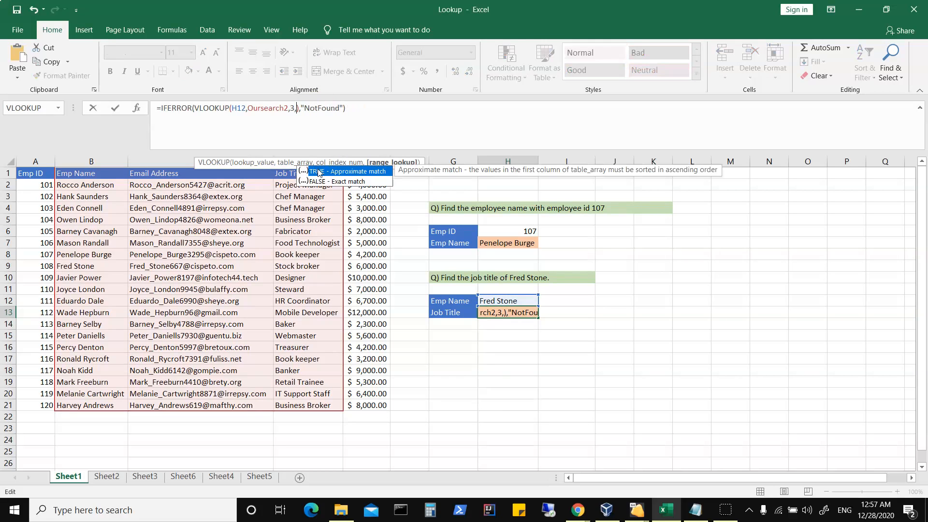
type("0")
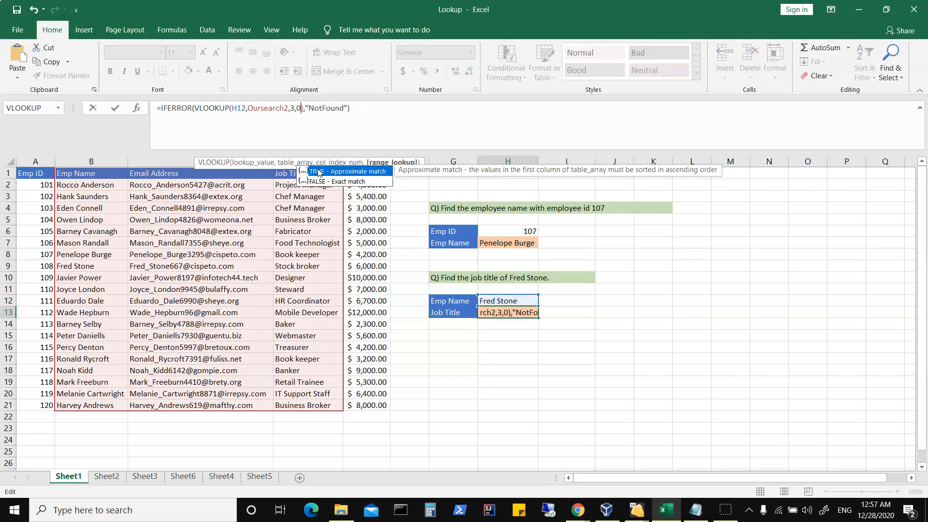
key("Return")
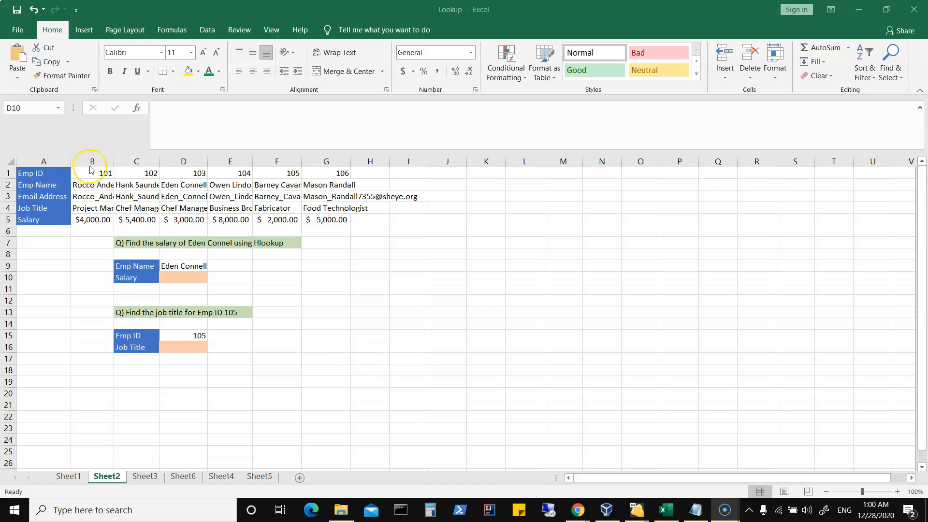
Step: Widen the employee columns B to G on Sheet2 so their entries have more room
left_click(107, 161)
left_click_drag(113, 160, 814, 163)
left_click(492, 162)
left_click(726, 161)
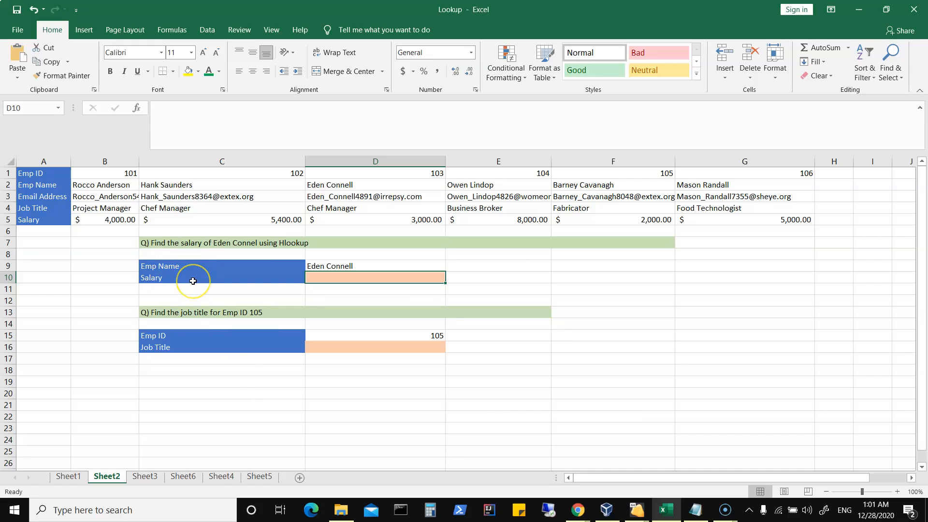
left_click_drag(35, 185, 36, 222)
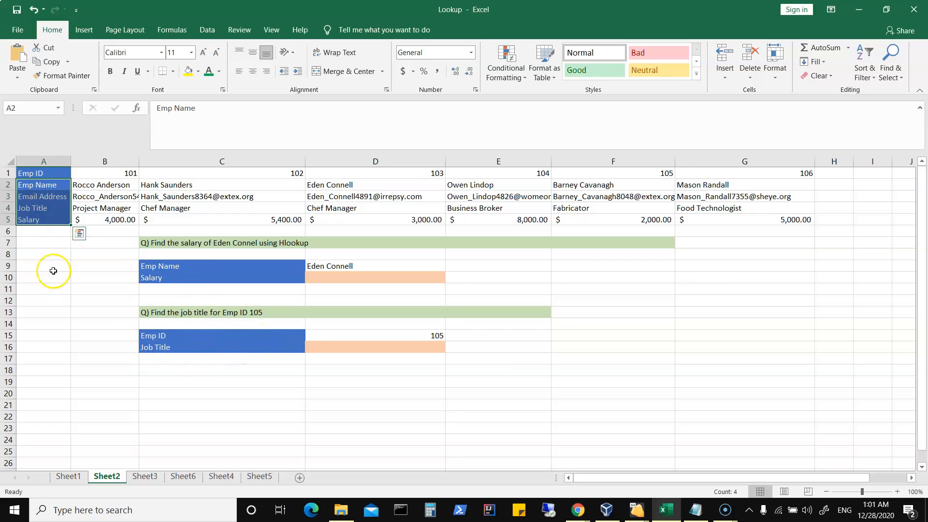
left_click(42, 253)
left_click(42, 174)
left_click_drag(43, 174, 45, 208)
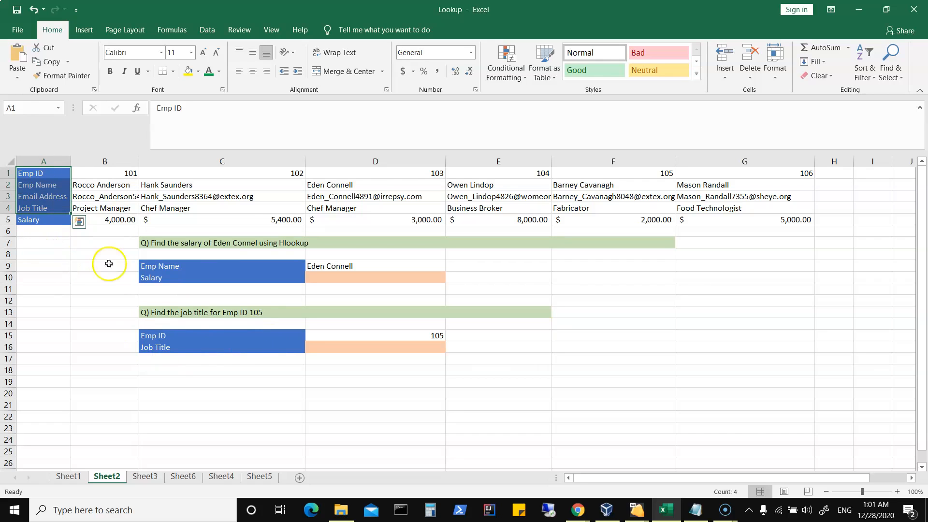
left_click(50, 266)
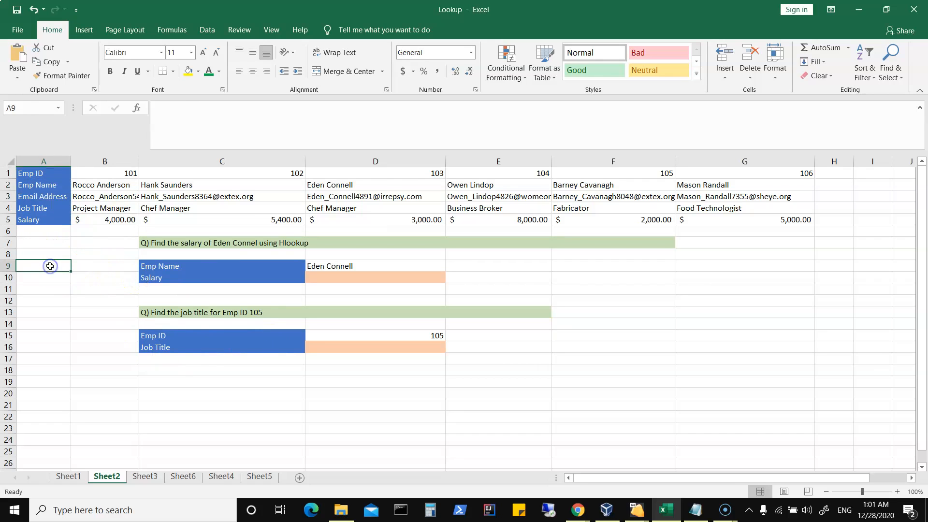
left_click(27, 172)
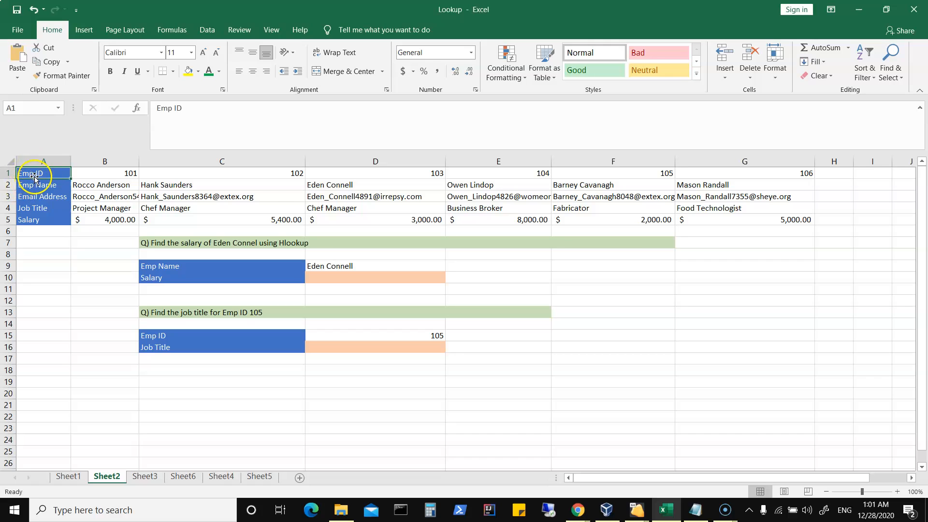
left_click(787, 221)
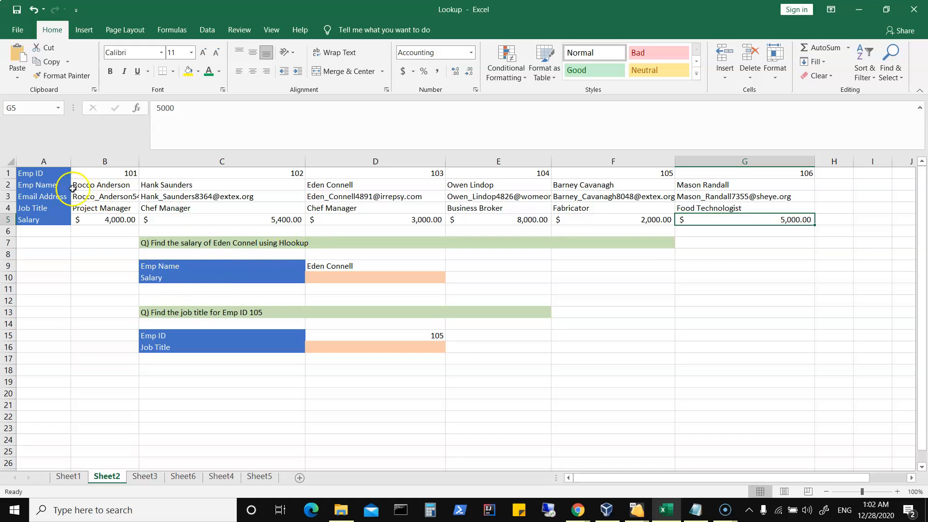
Step: Define the workbook name Oursearch3 for the range A2:G5 on Sheet2
left_click_drag(30, 184, 764, 219)
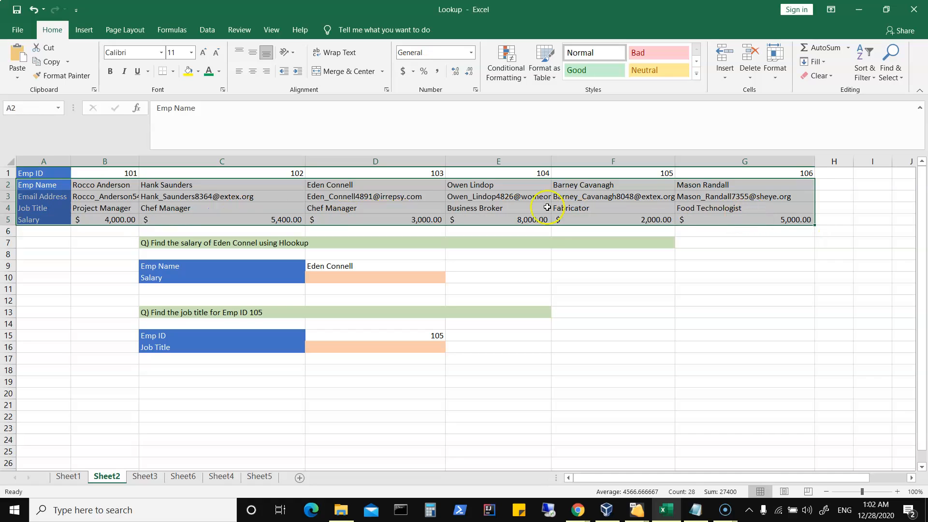
right_click(447, 196)
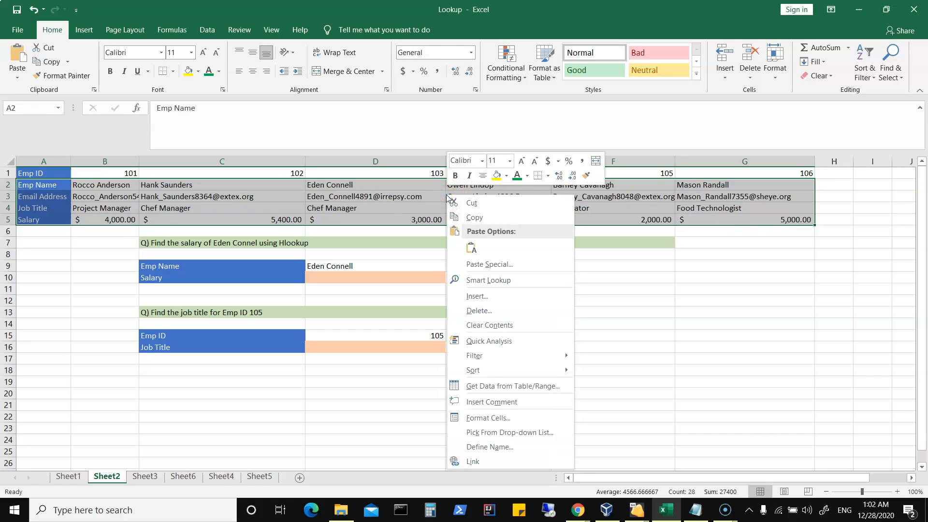
left_click(488, 447)
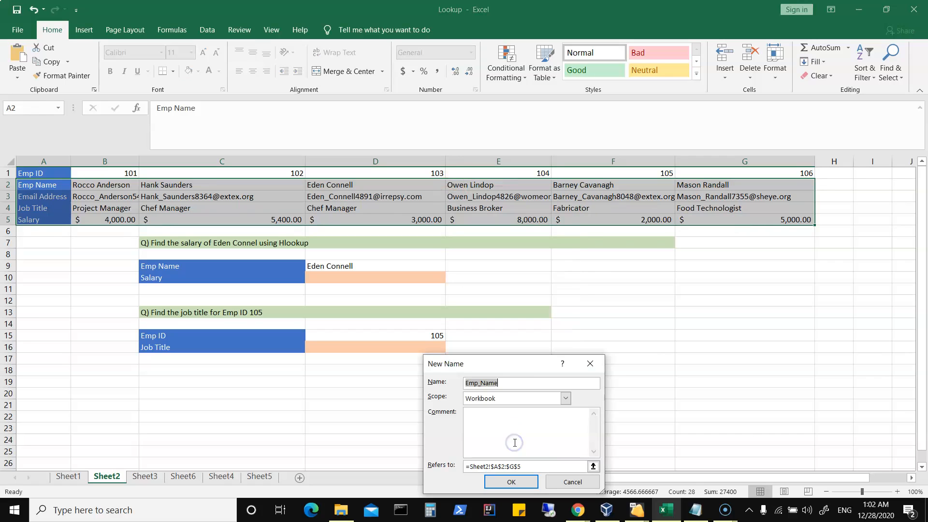
type("Oursearch3")
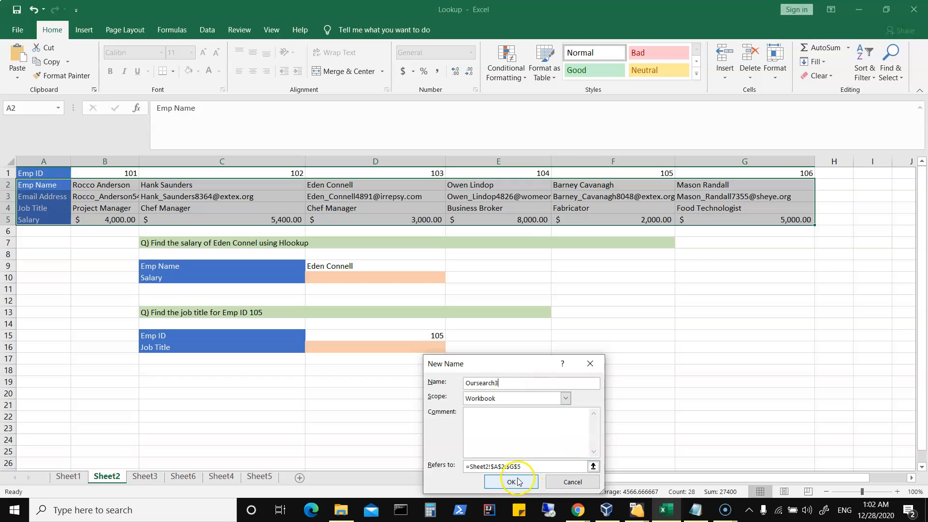
left_click(514, 482)
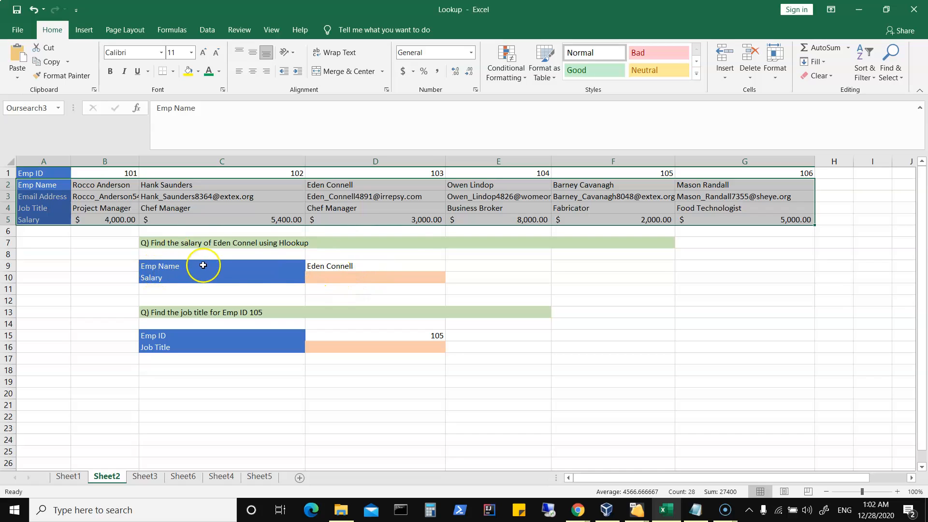
Step: Search the function list for "look" and insert the HLOOKUP function in the Salary cell D10
left_click(337, 276)
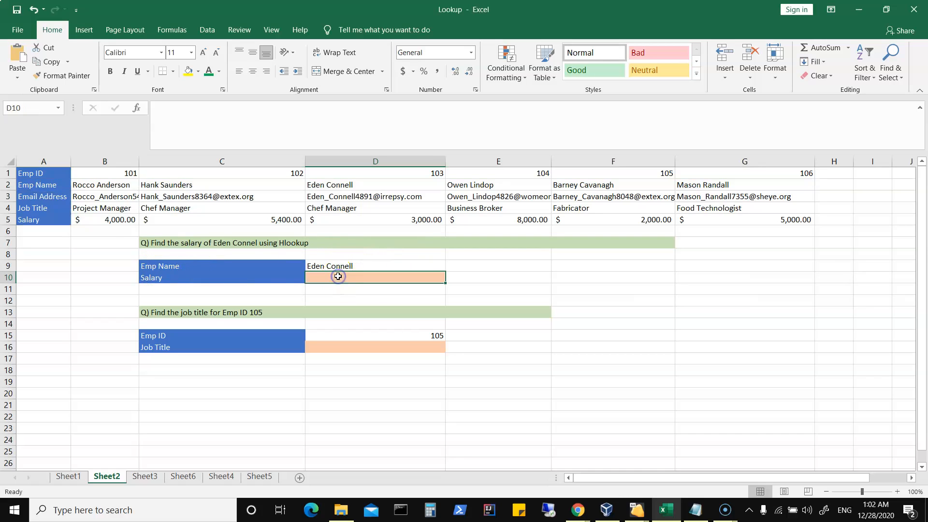
left_click(137, 108)
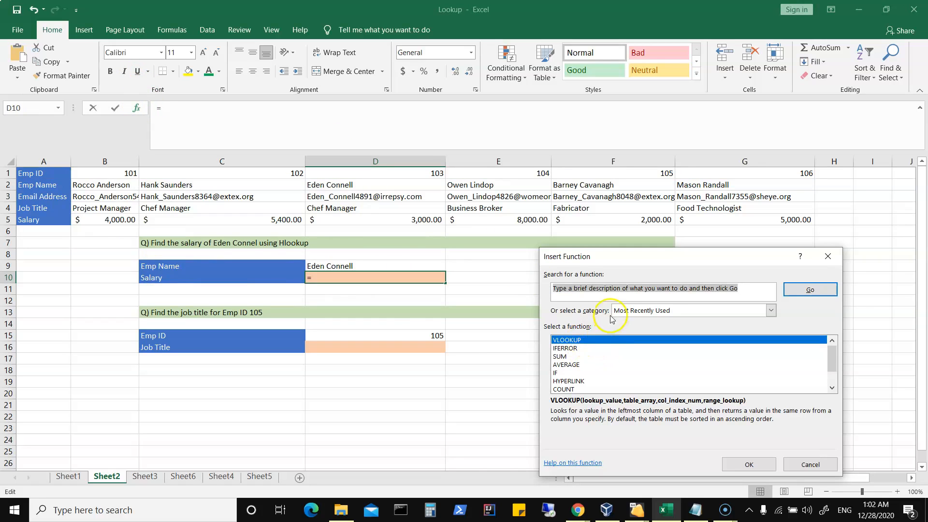
type("look")
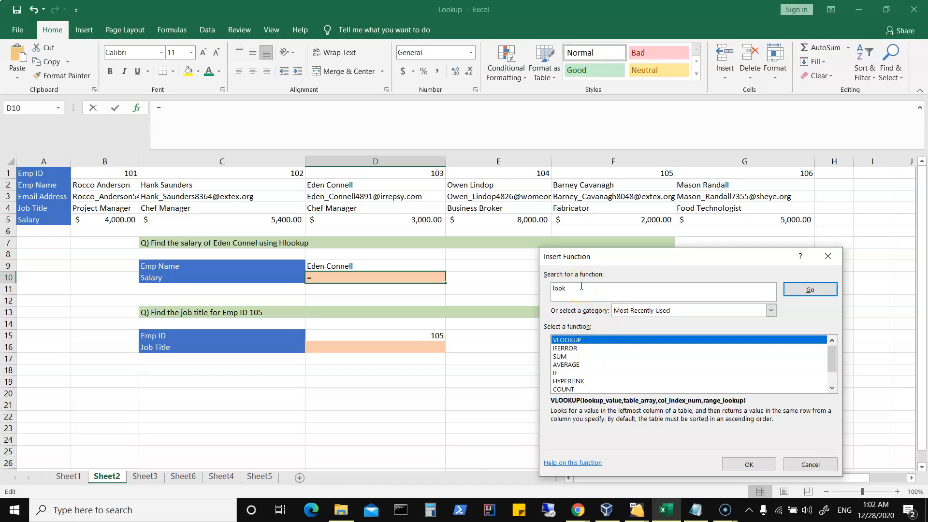
left_click(789, 290)
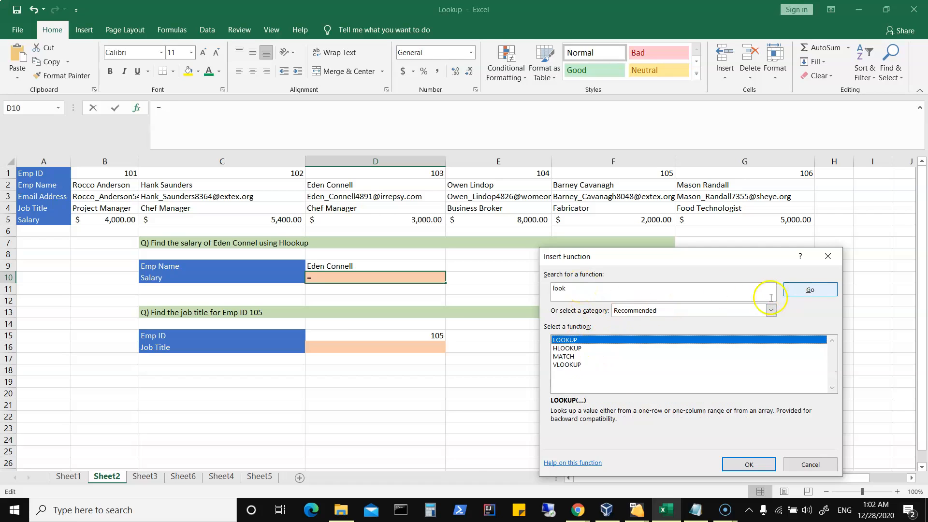
left_click(576, 349)
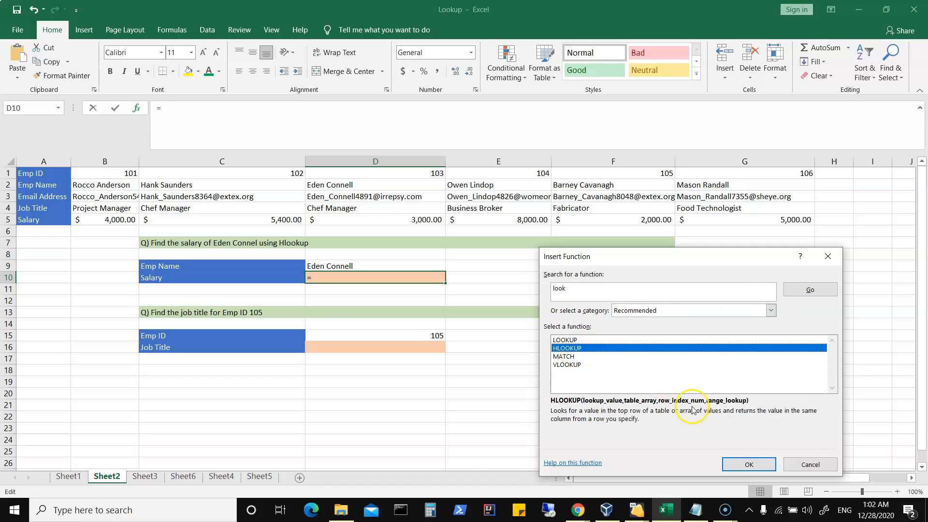
left_click(754, 466)
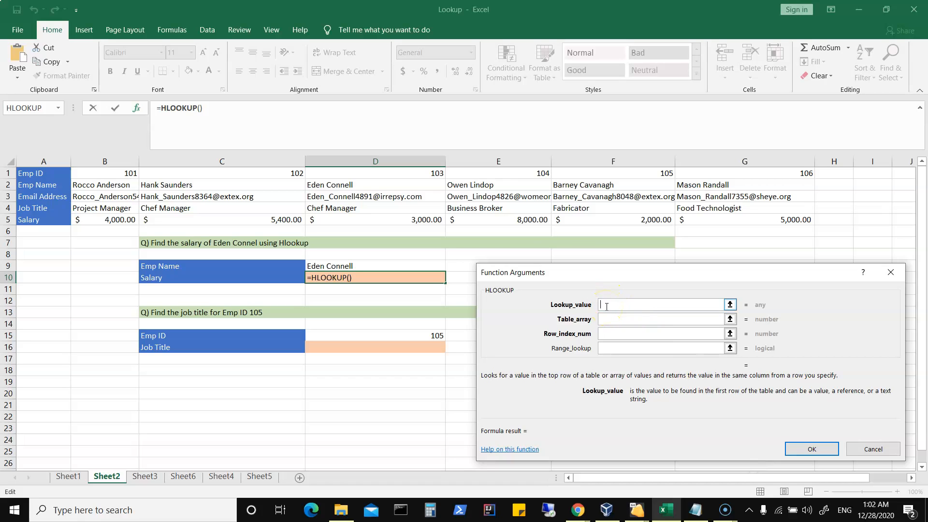
Step: Complete the HLOOKUP in D10 with lookup value D9, table array Oursearch3, row index 4 and range lookup 0
left_click(356, 265)
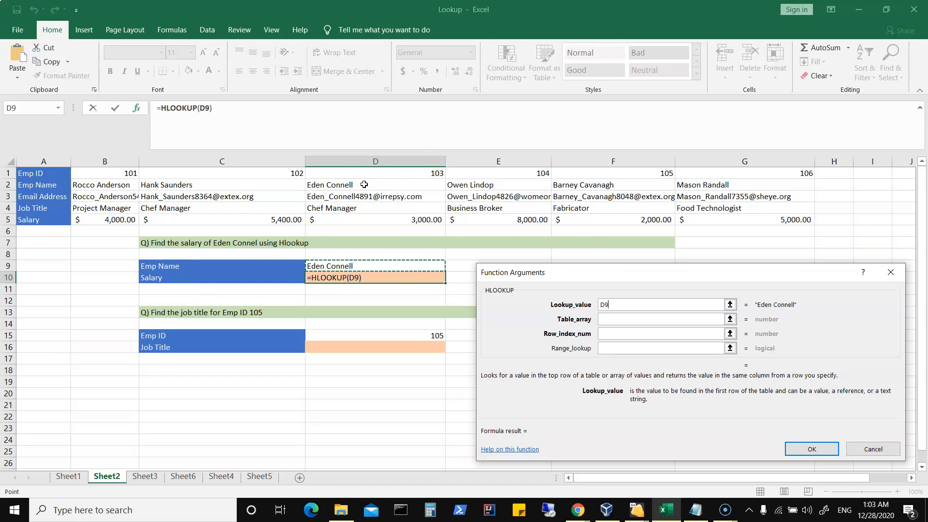
left_click(614, 318)
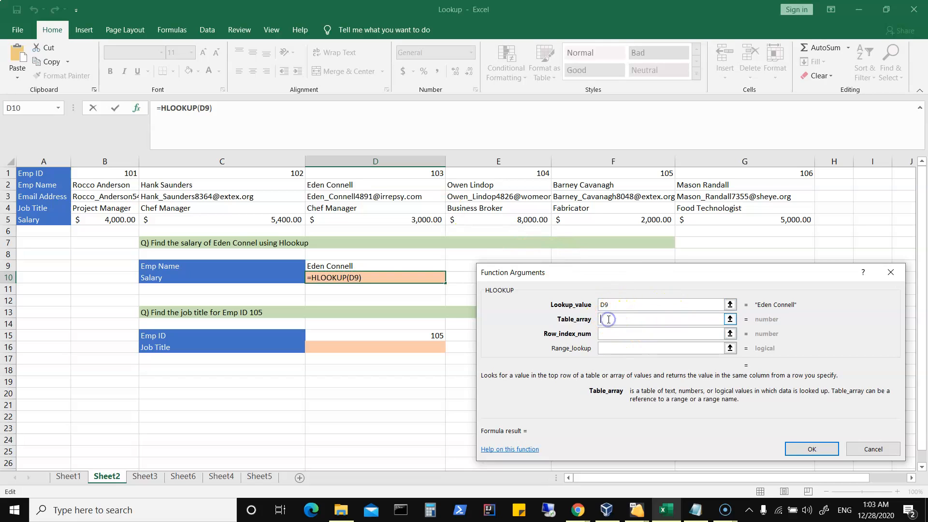
type("Oursea")
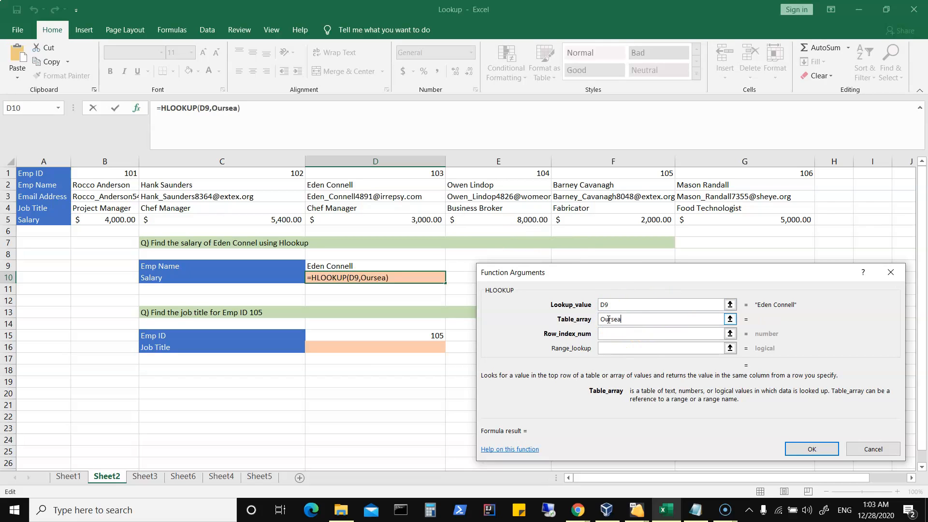
type("rch3")
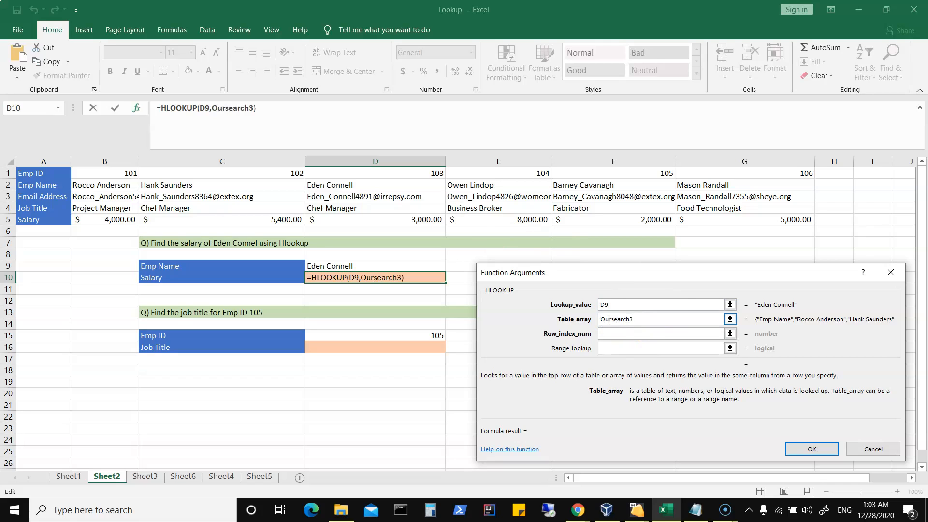
key("Tab")
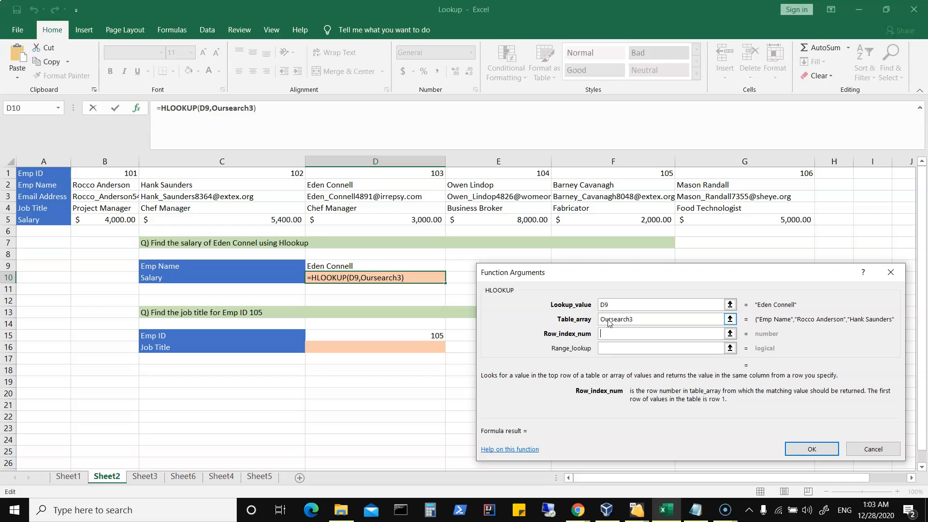
type("4")
left_click(612, 348)
type("0")
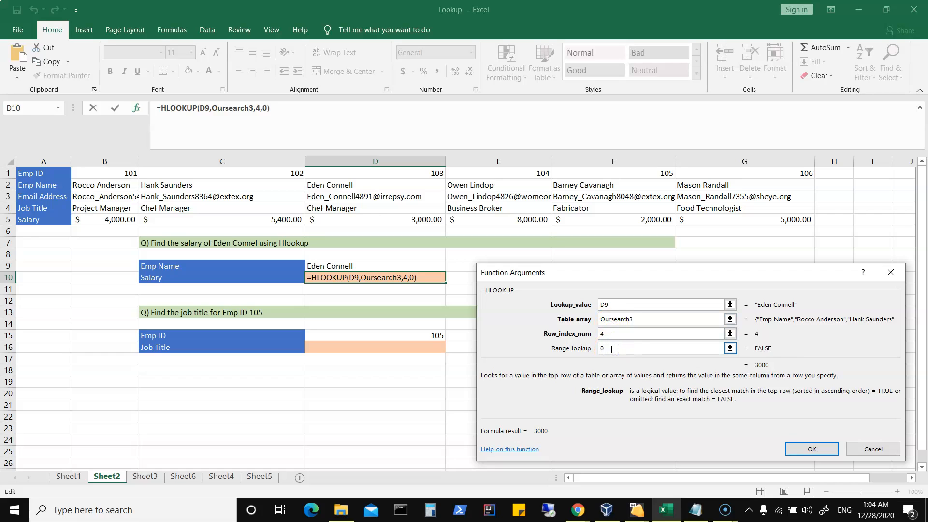
left_click(825, 448)
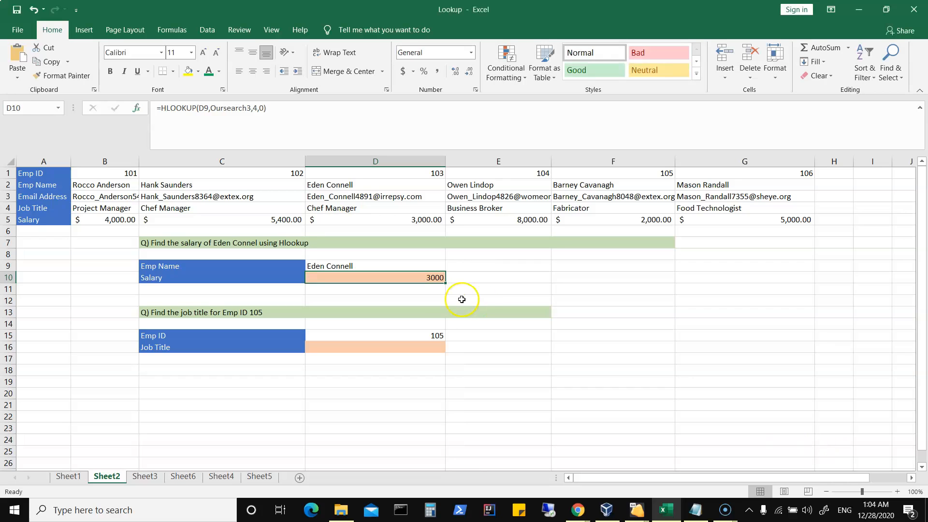
left_click(356, 184)
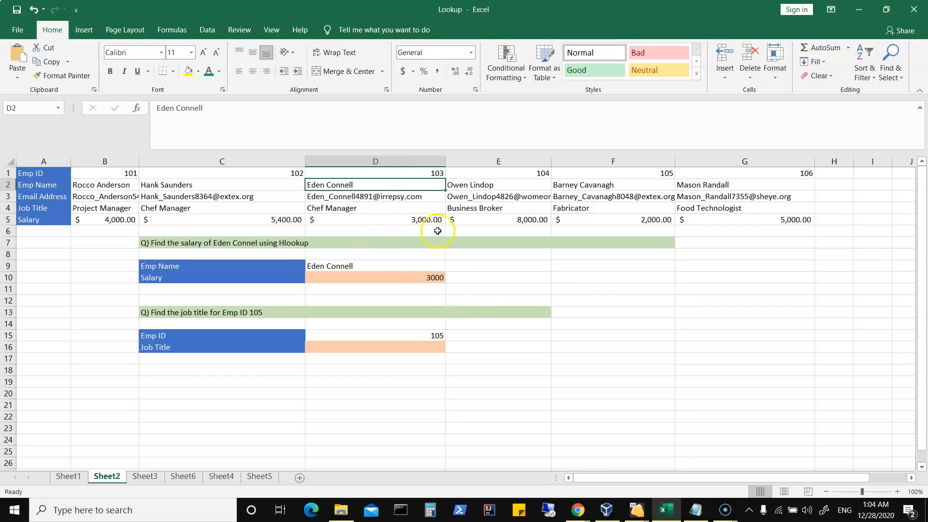
left_click(342, 266)
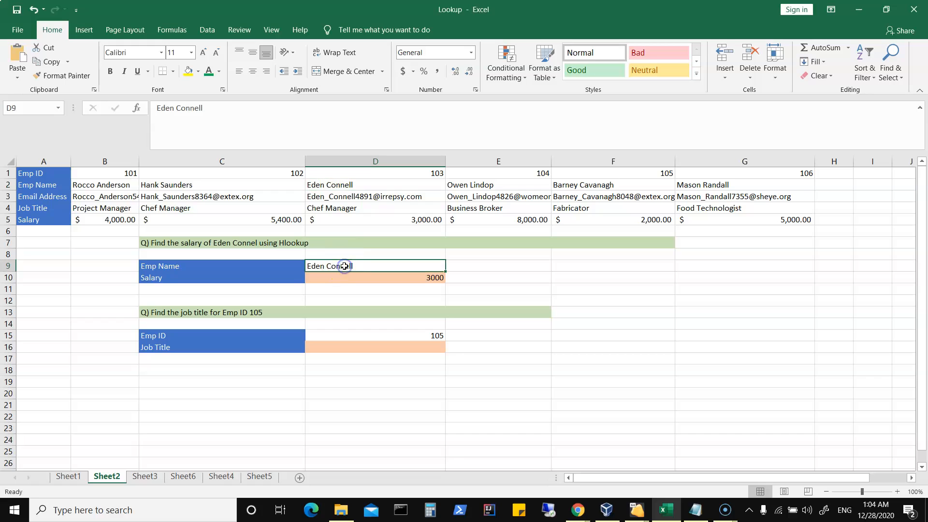
left_click(419, 277)
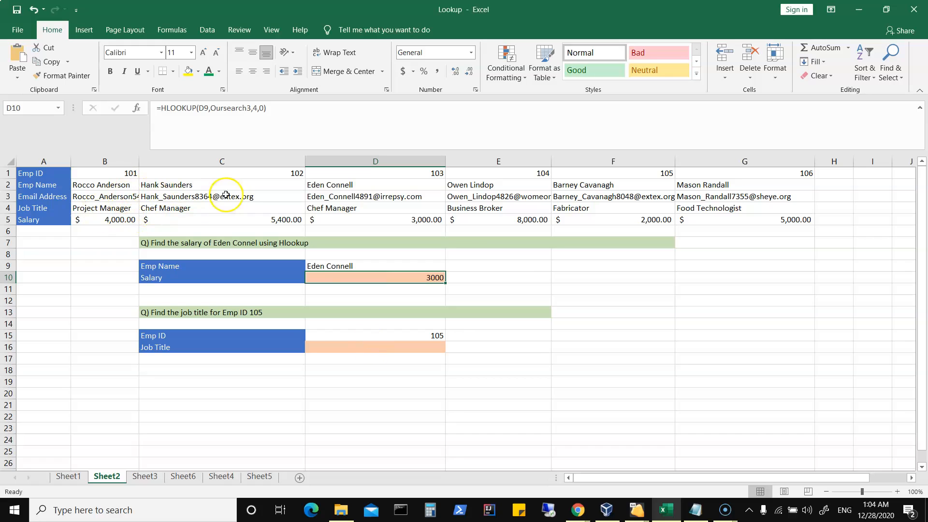
Step: Start an HLOOKUP formula in the Job Title cell D16 with D15 as the lookup value
left_click(400, 346)
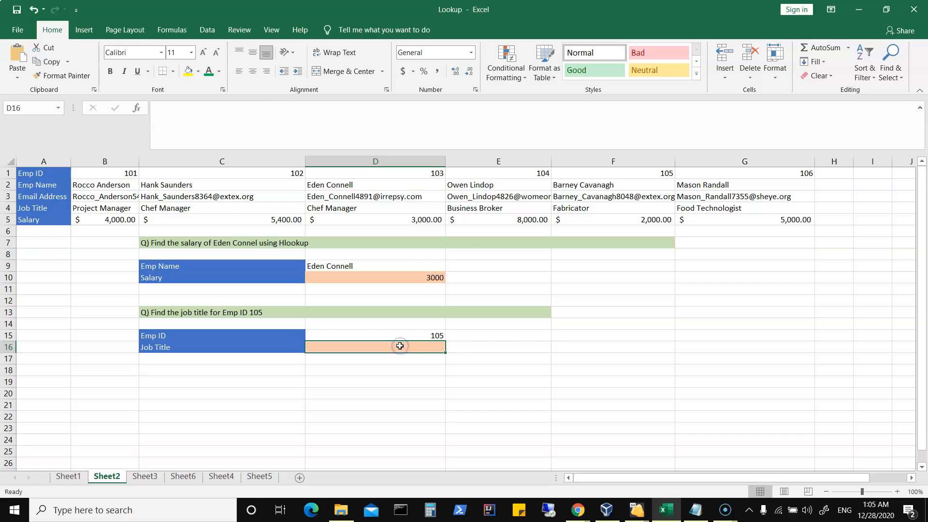
type("=hlook")
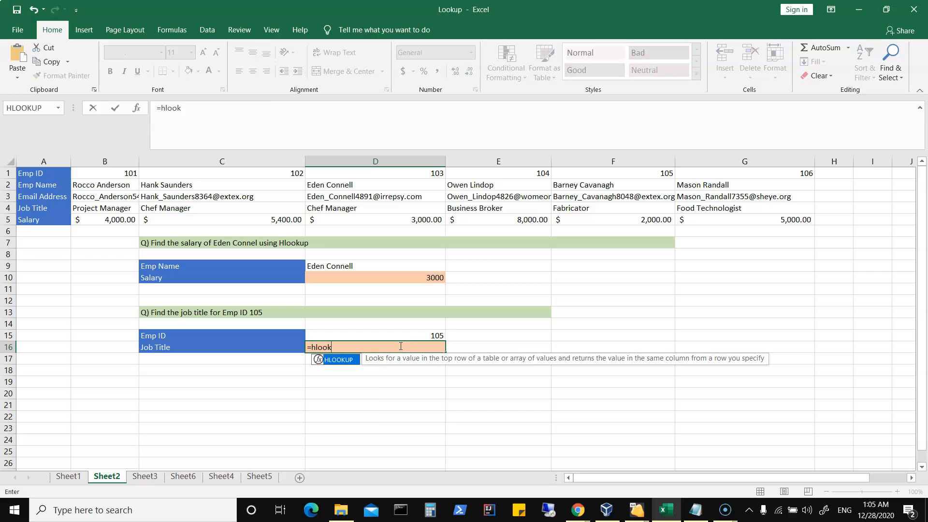
type("up(")
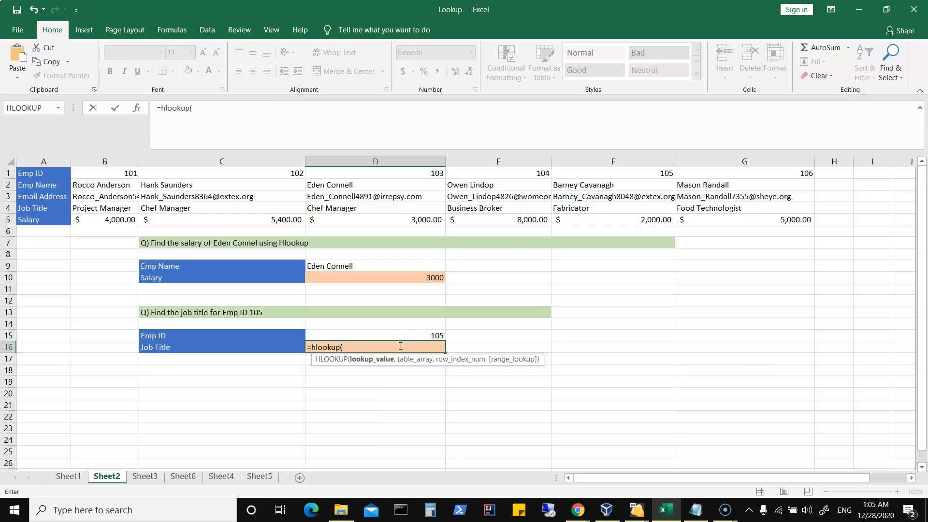
left_click(415, 334)
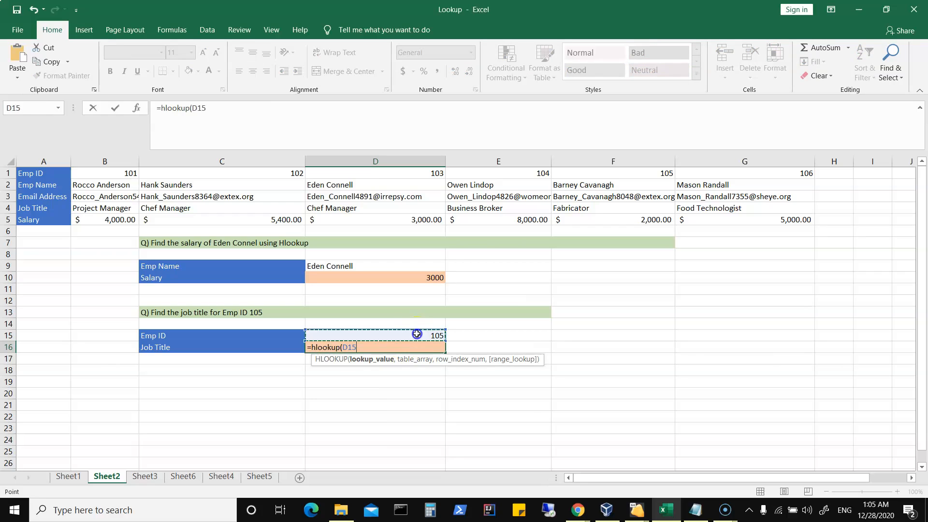
type(",")
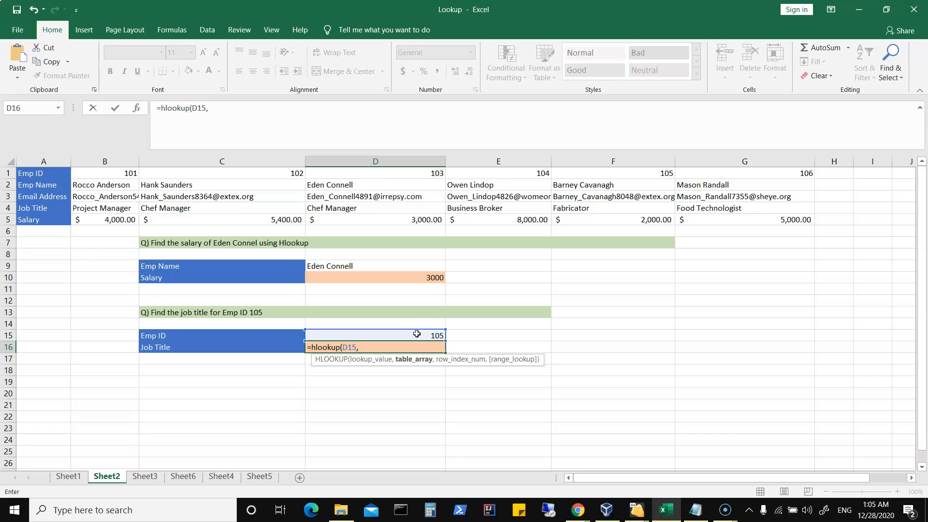
Step: Complete the HLOOKUP in D16 with table array A1:G4, row index 4 and range lookup 0
type("A")
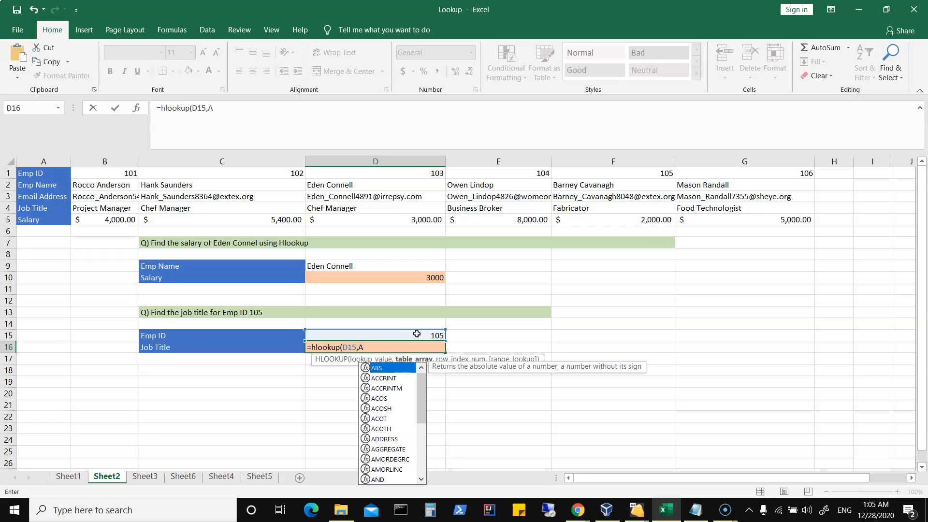
type("1:")
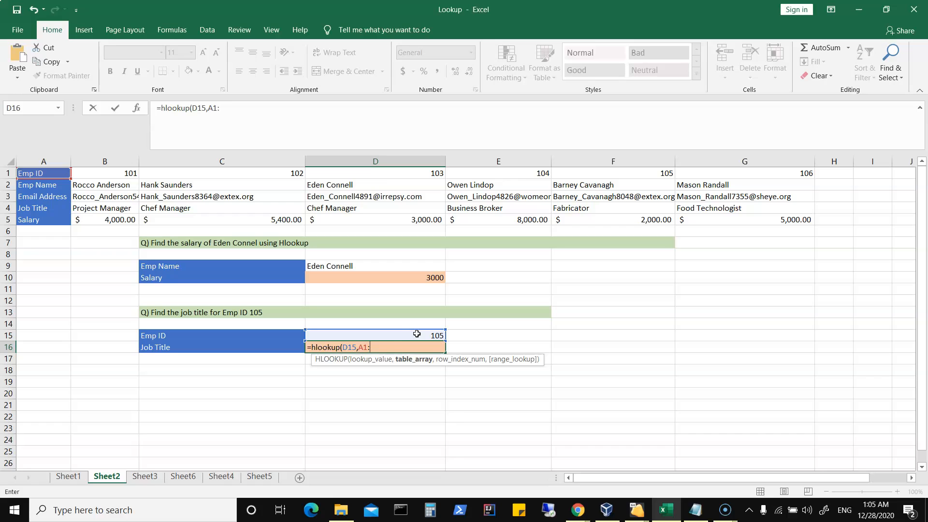
type("G")
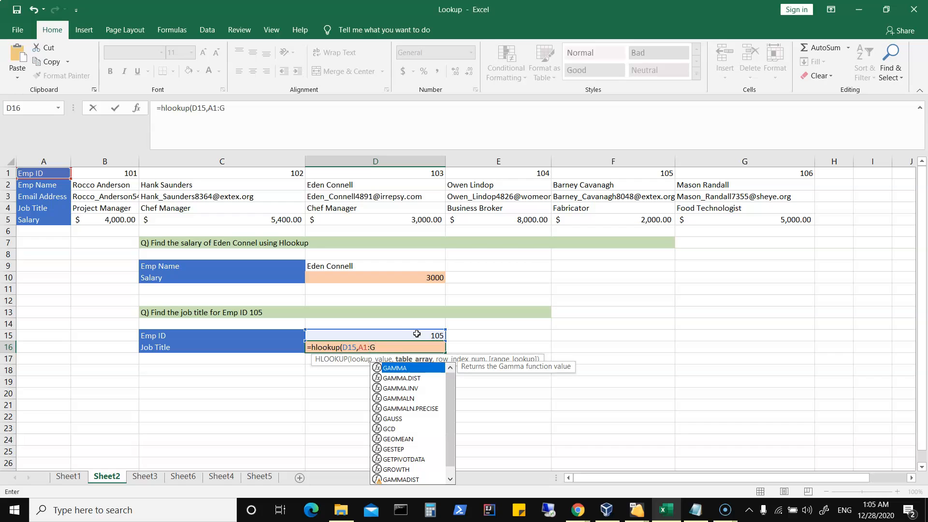
type("4")
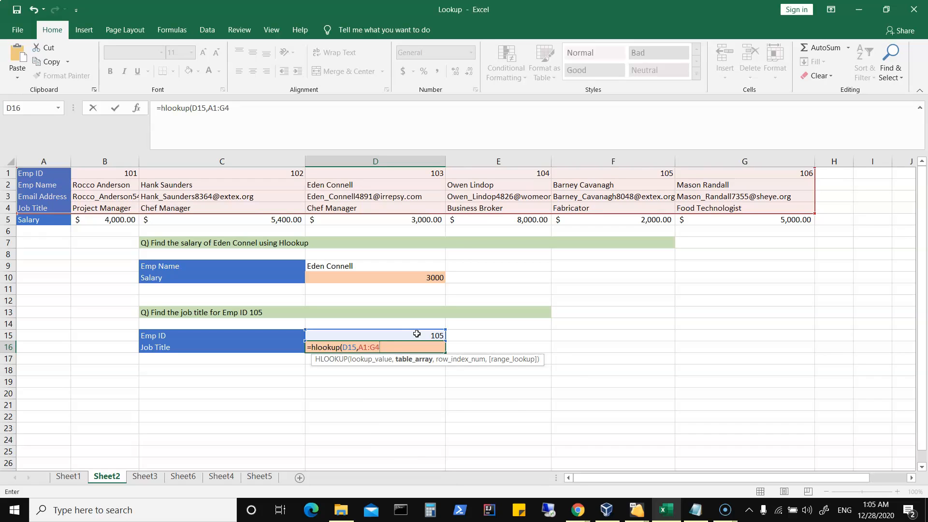
type(",")
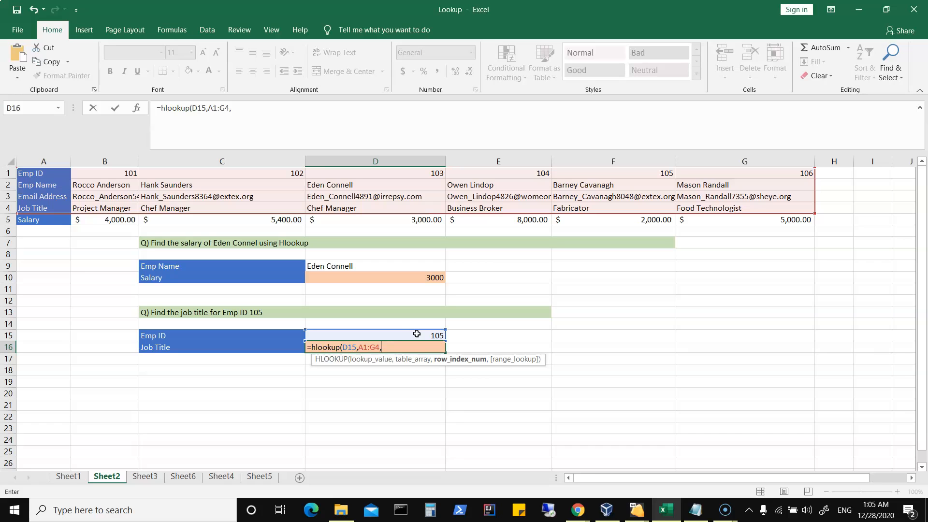
type("4,0")
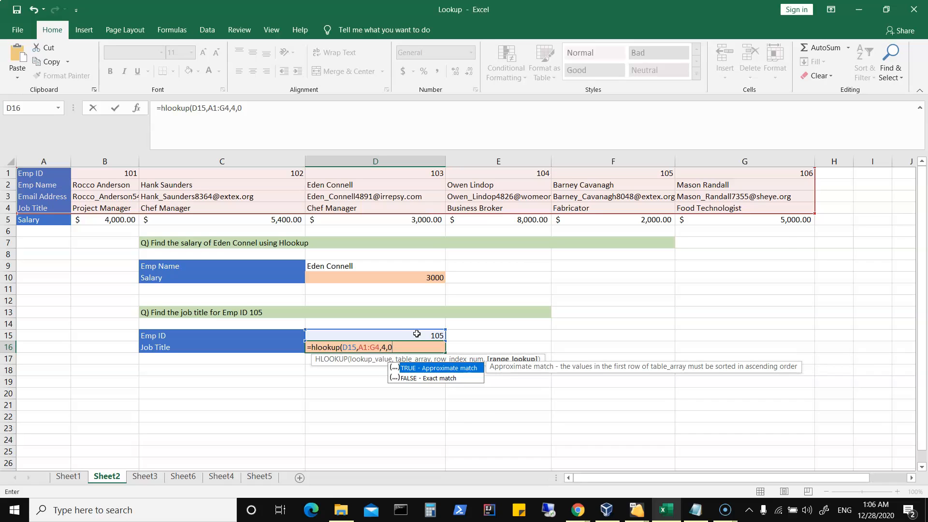
type(")")
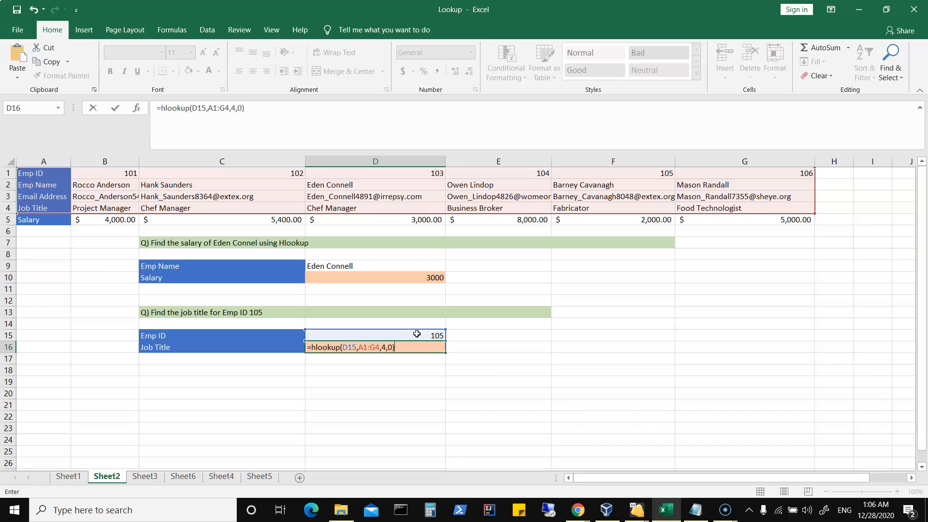
key("Return")
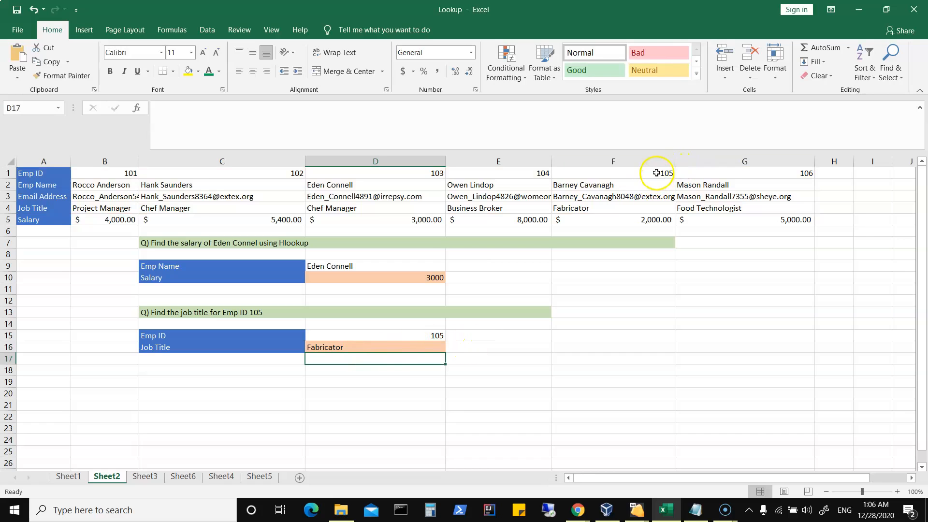
Step: Review the HLOOKUP formula in D16 and go back to the employee table on Sheet1
left_click(385, 348)
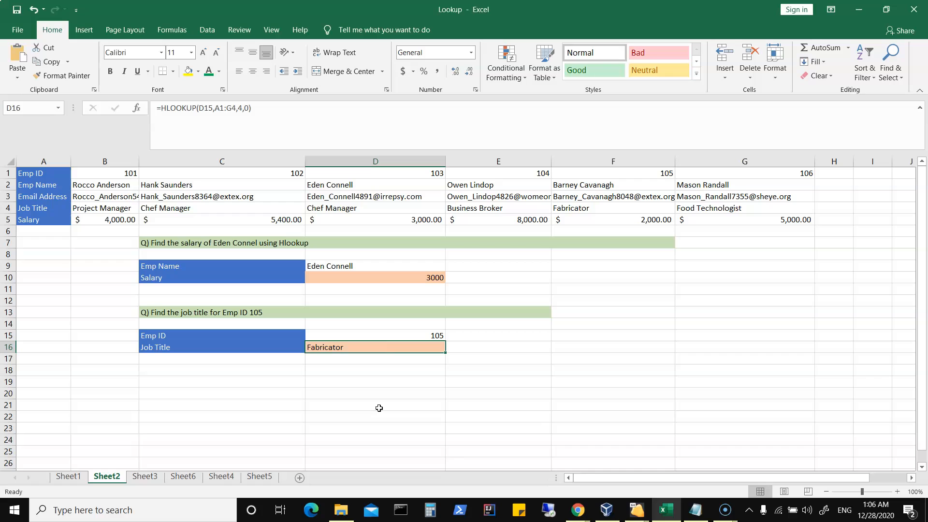
left_click(70, 478)
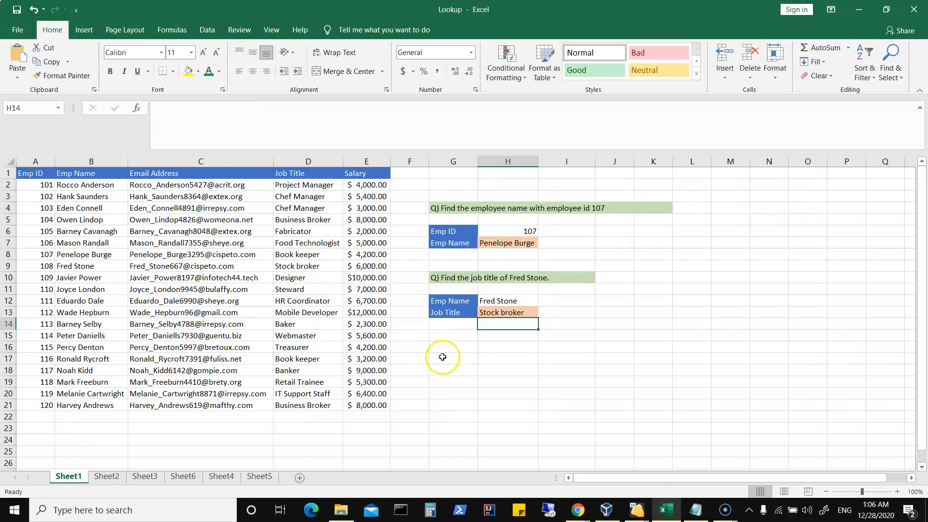
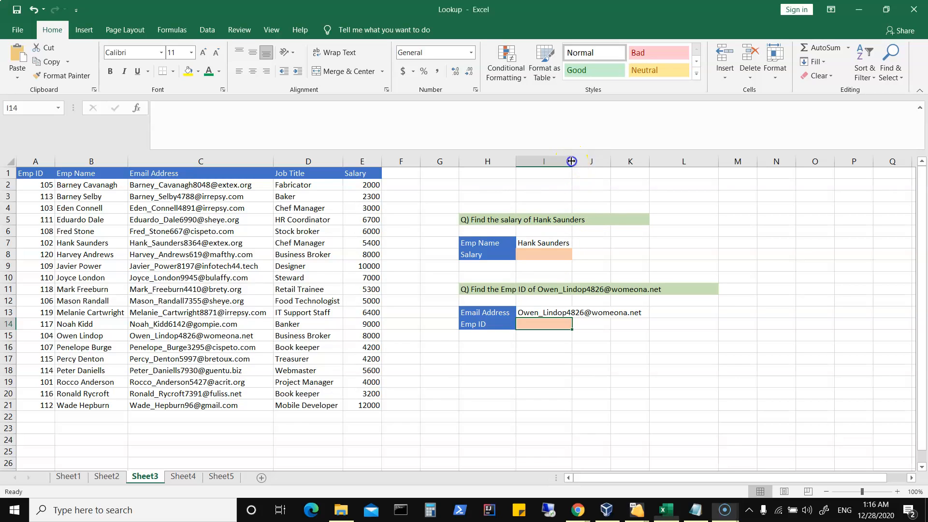
Step: Widen column I on Sheet3 slightly and start a LOOKUP formula in the Salary cell I8 with lookup value I7
left_click_drag(573, 160, 589, 160)
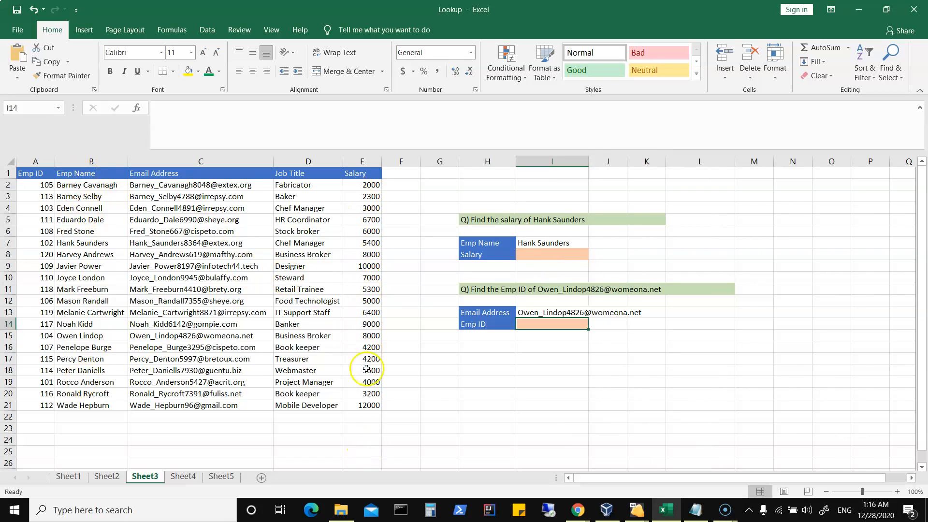
left_click(535, 255)
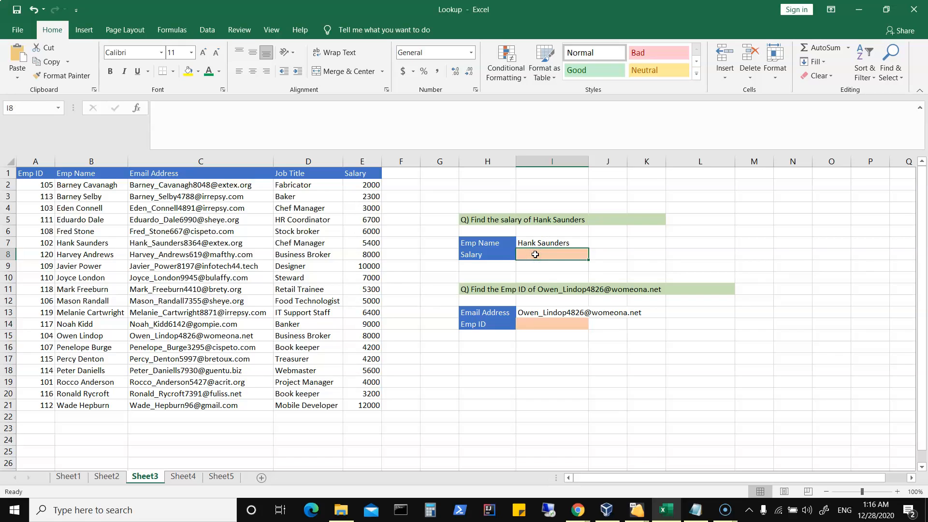
type("=look")
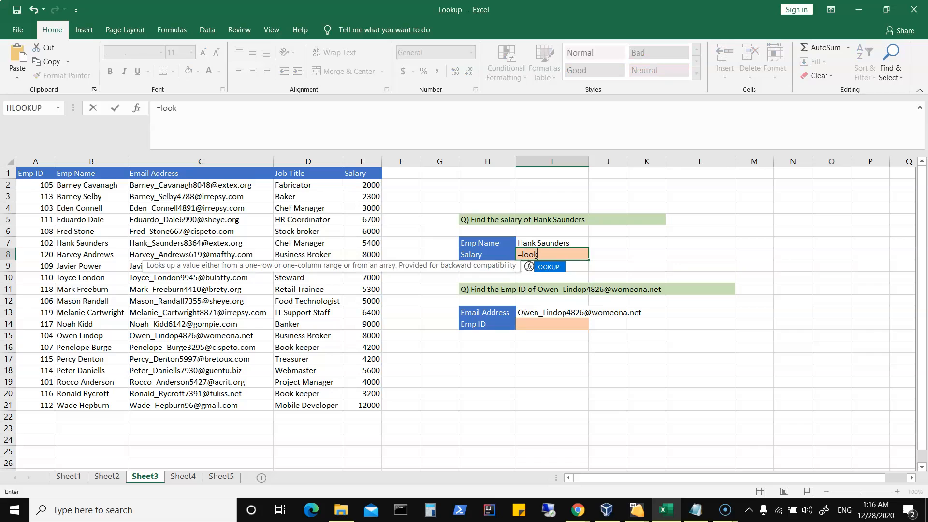
type("up()")
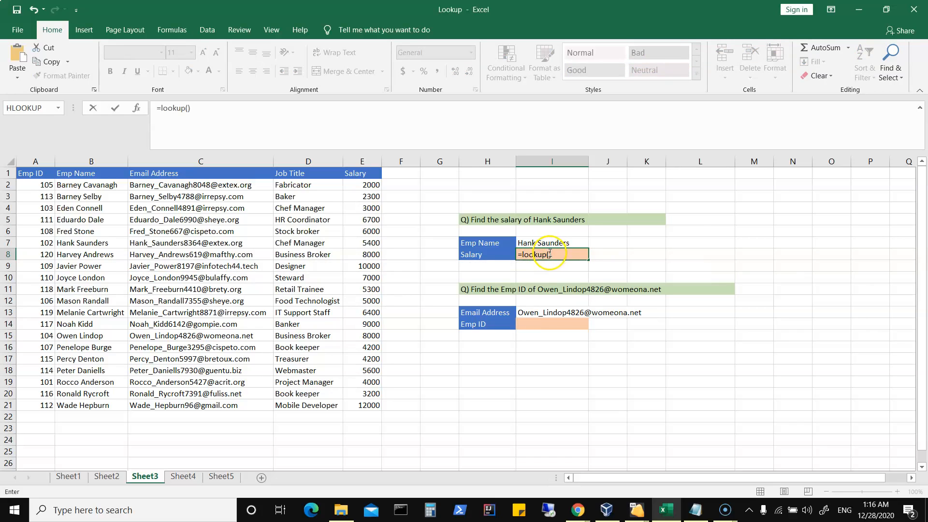
left_click(549, 254)
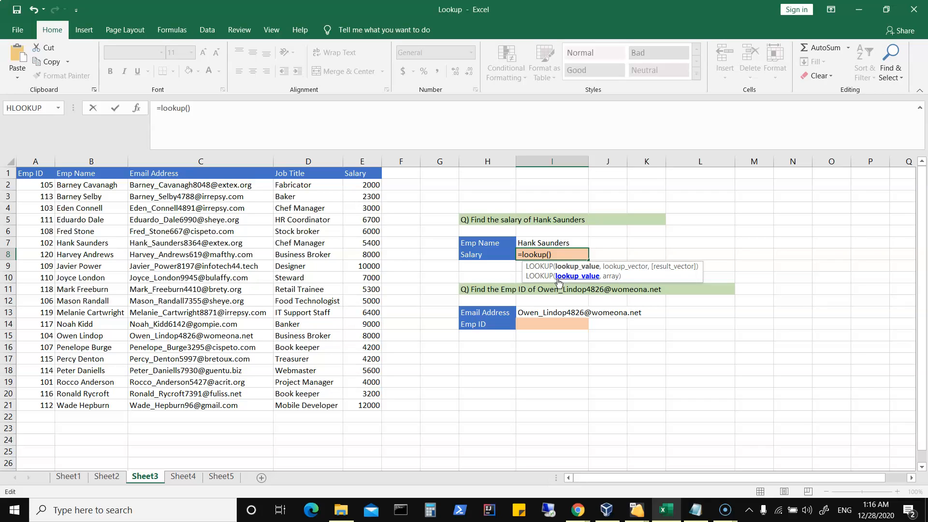
left_click(536, 242)
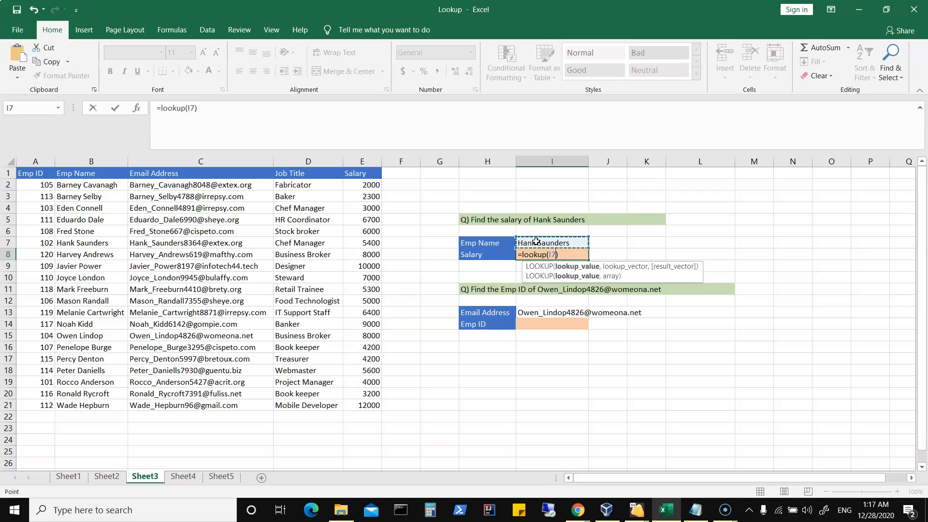
type(",")
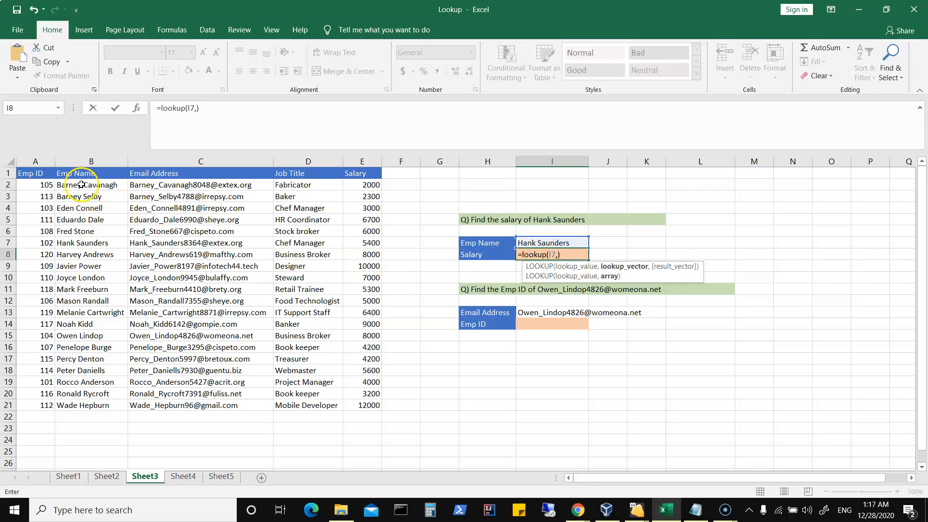
Step: Complete the LOOKUP in I8 with lookup vector B1:B21 and result vector E1:E21, and check it against the table's Salary entry in E7
left_click_drag(87, 175, 82, 405)
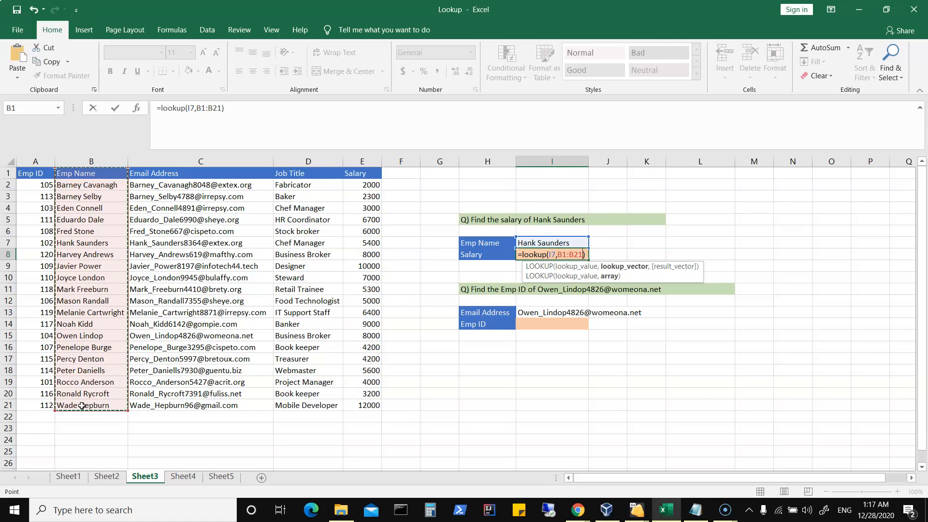
type(",")
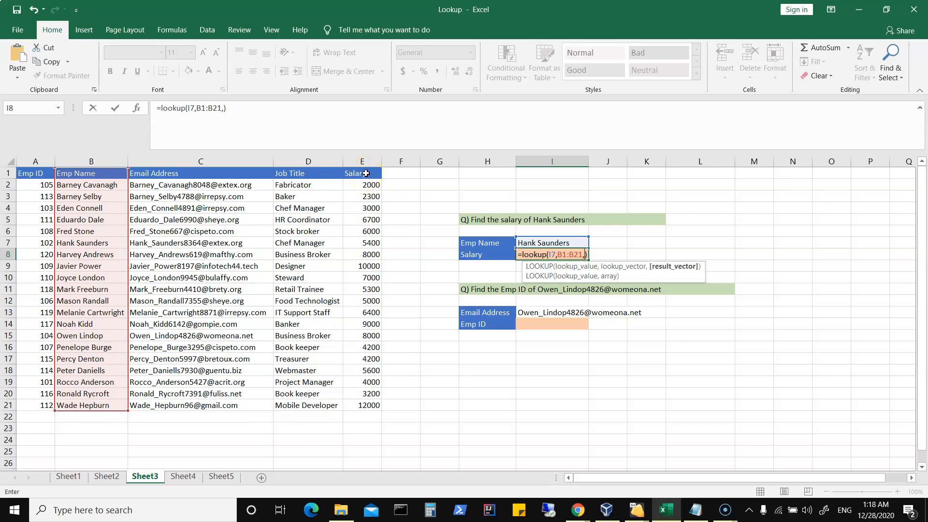
left_click_drag(366, 173, 358, 403)
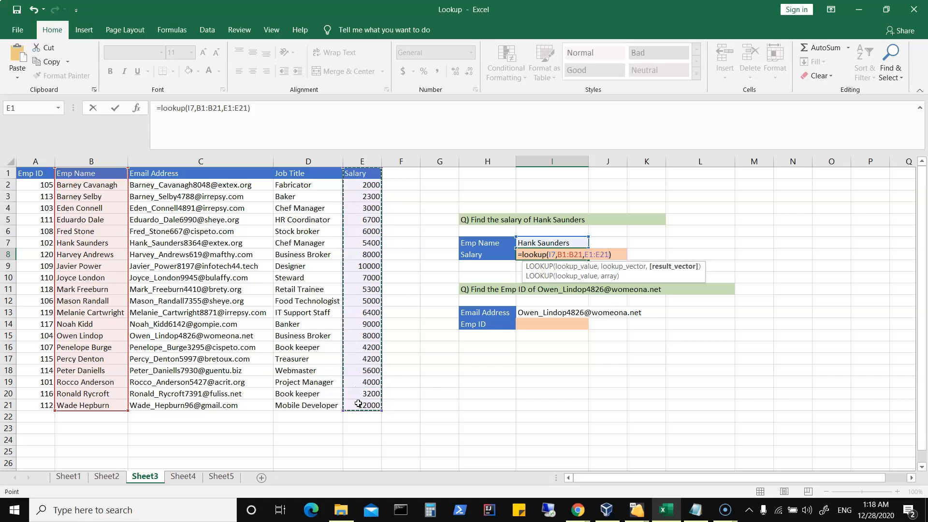
key("Return")
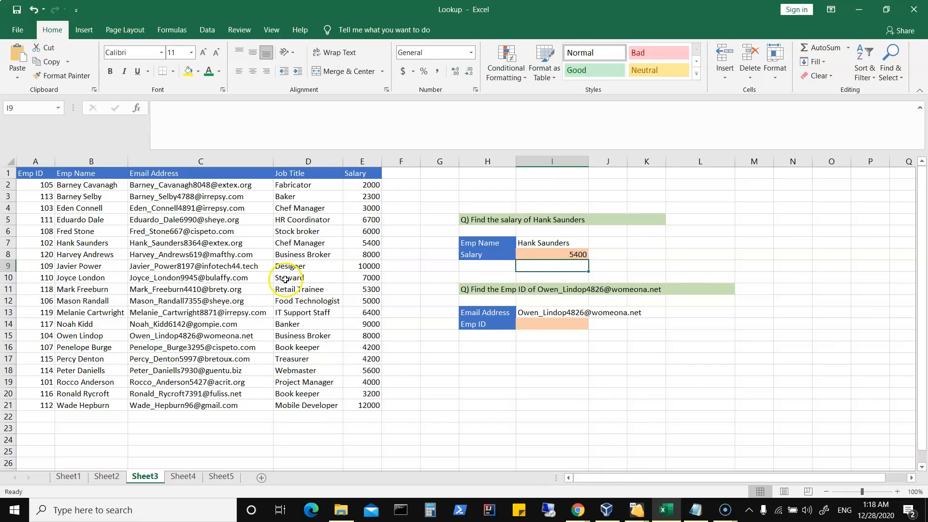
left_click(370, 242)
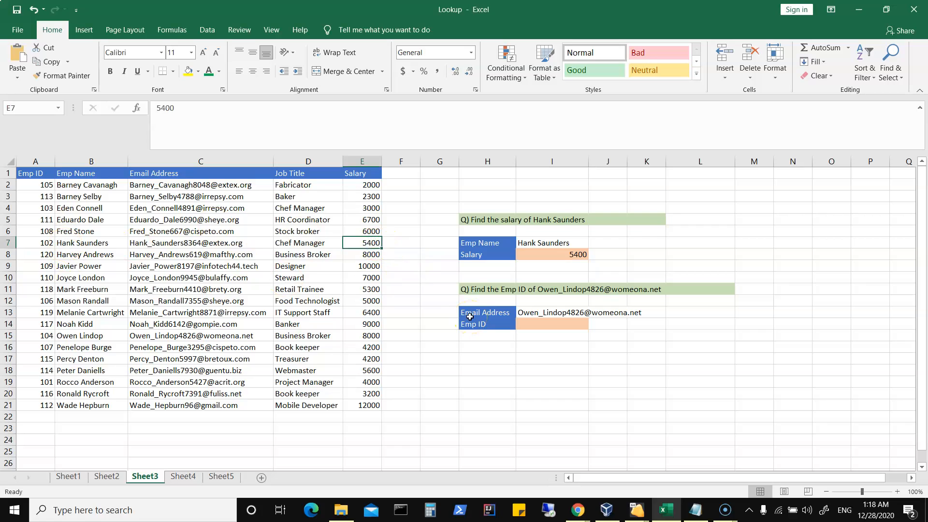
Step: Test the Salary lookup with another employee by making the Emp Name cell I7 reference B6
left_click(563, 243)
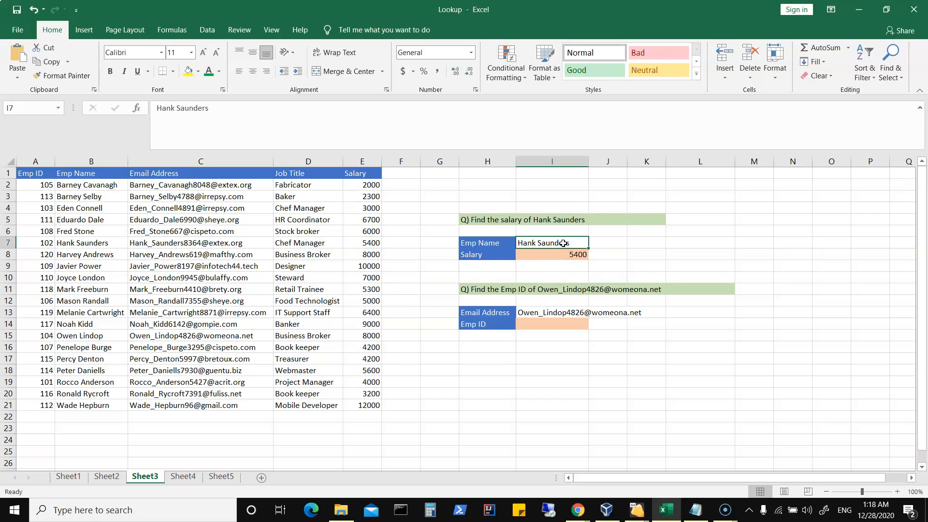
type("=")
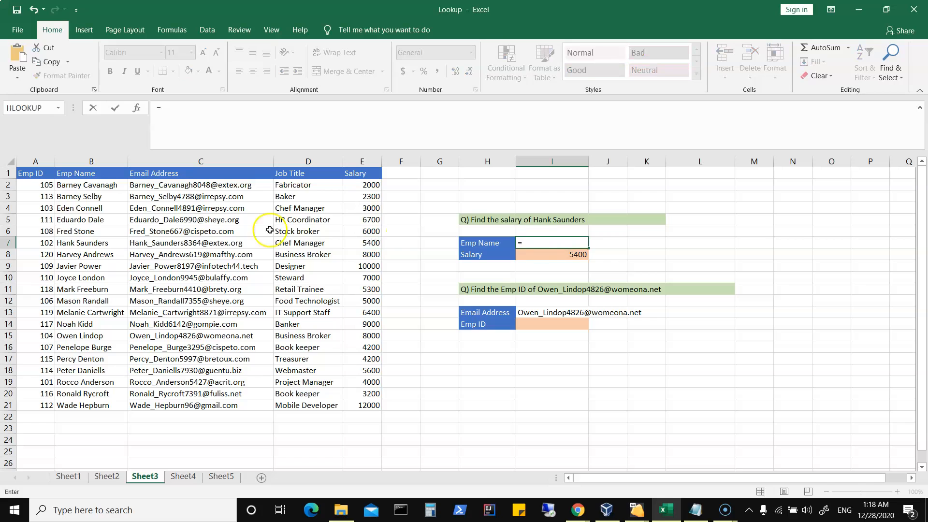
left_click(82, 231)
key("Return")
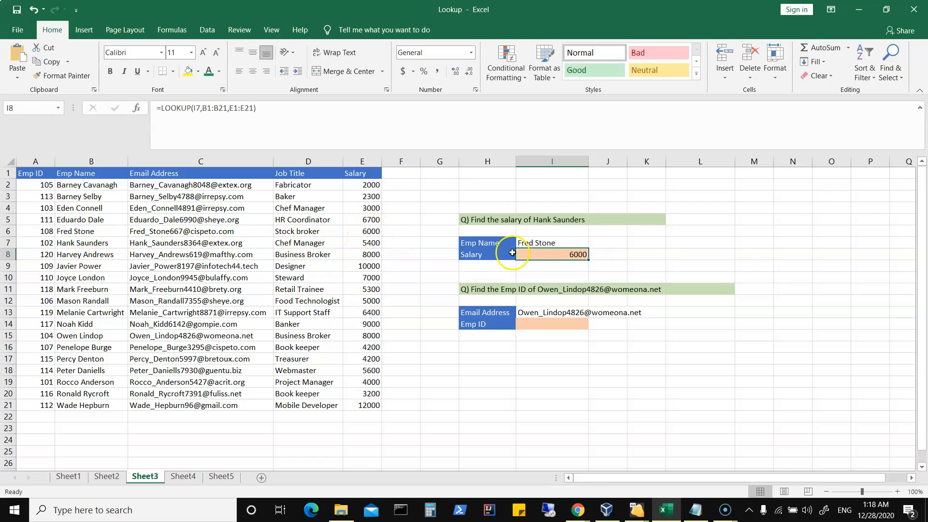
Step: Make the Emp Name cell I7 reference B7, the employee named in the salary question
left_click(534, 242)
type("=")
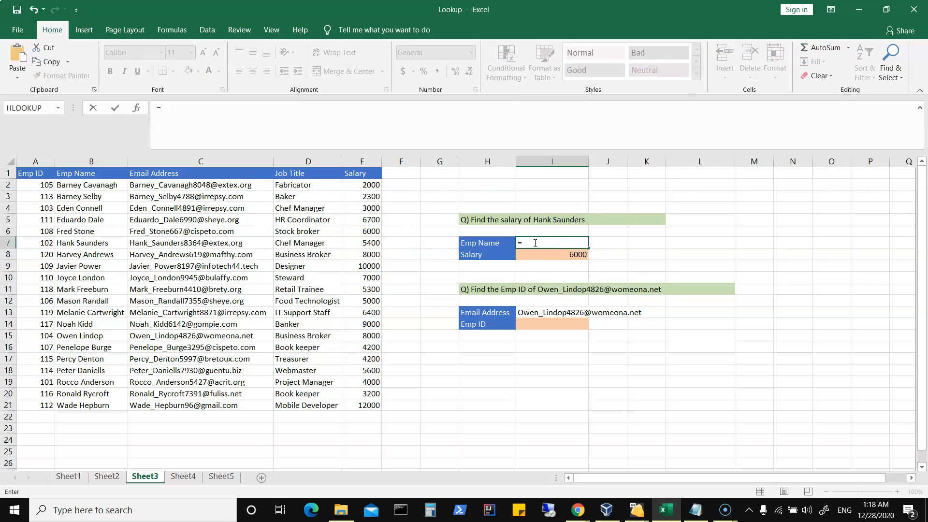
left_click(89, 242)
key("Return")
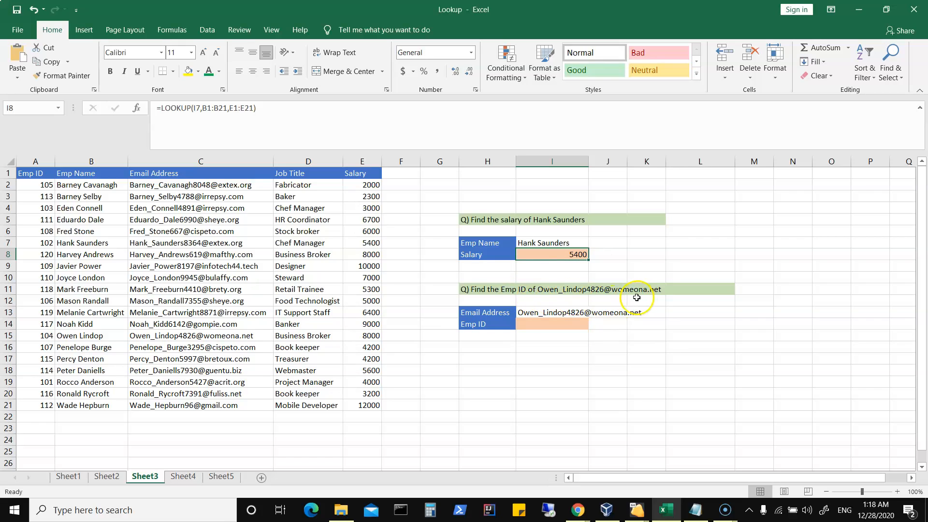
Step: In the Emp ID cell I14, enter a LOOKUP formula with lookup value I13, lookup vector C1:C21 and result vector A1:A21
left_click(567, 325)
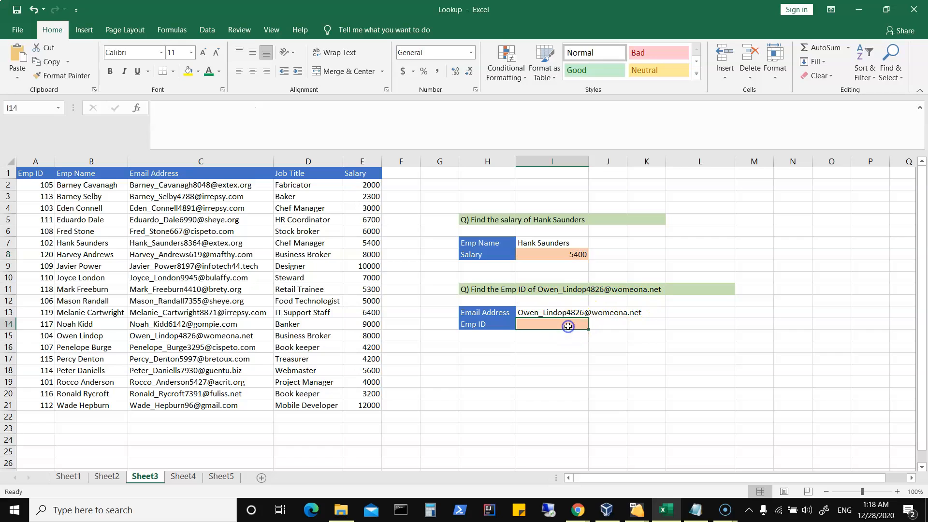
type("=")
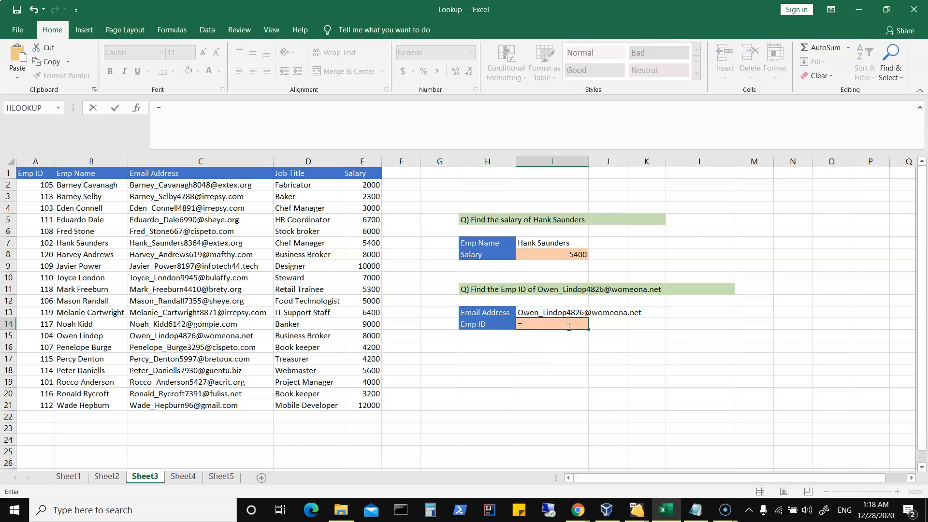
type("lookup")
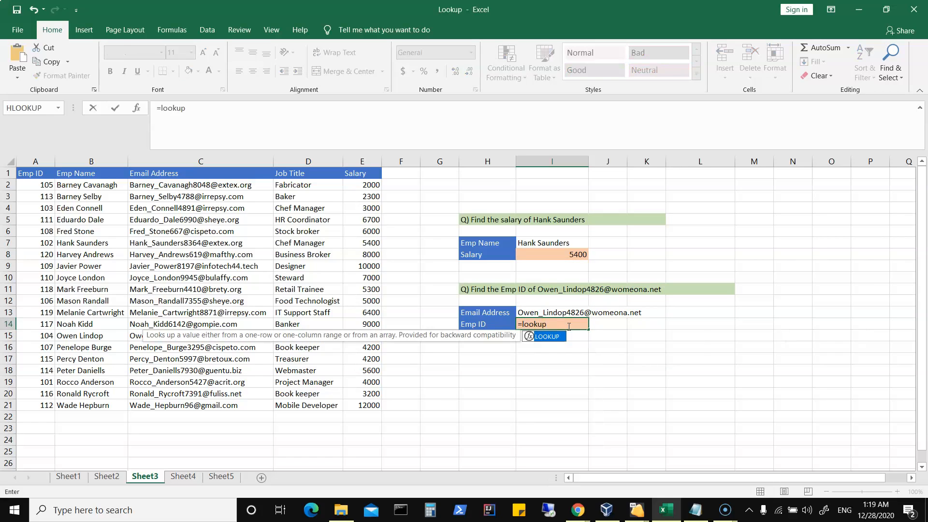
type("(")
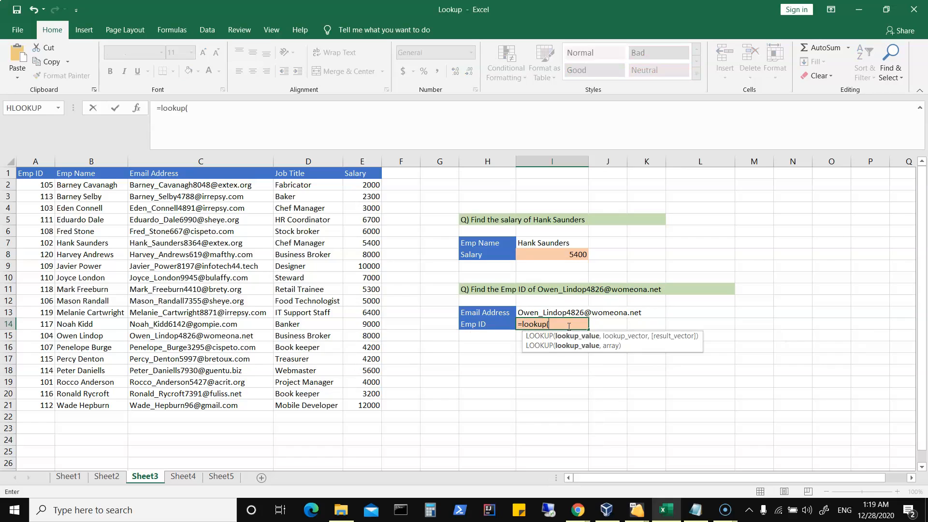
left_click(544, 311)
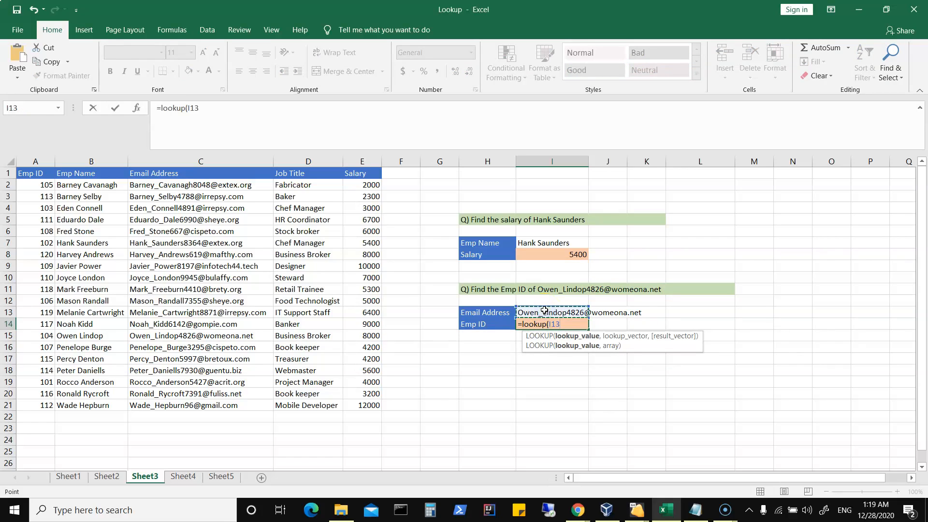
type(",")
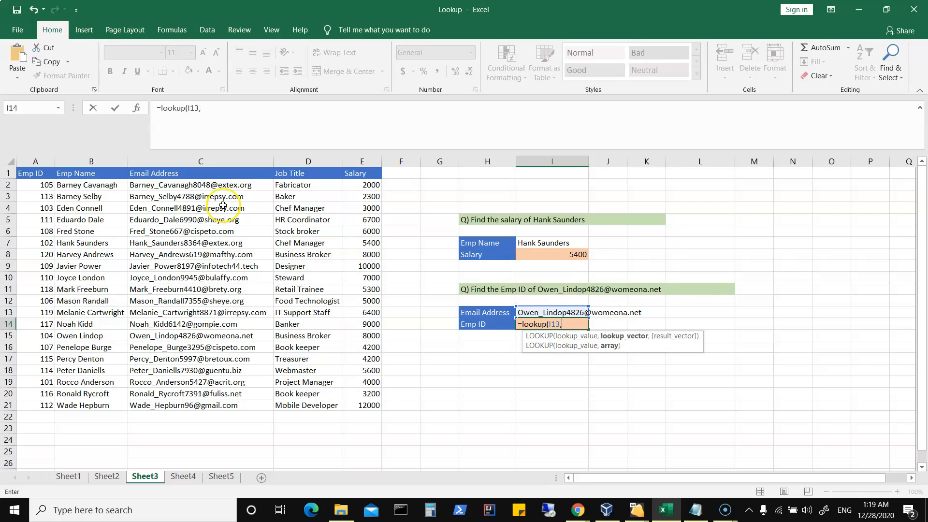
left_click_drag(195, 173, 199, 401)
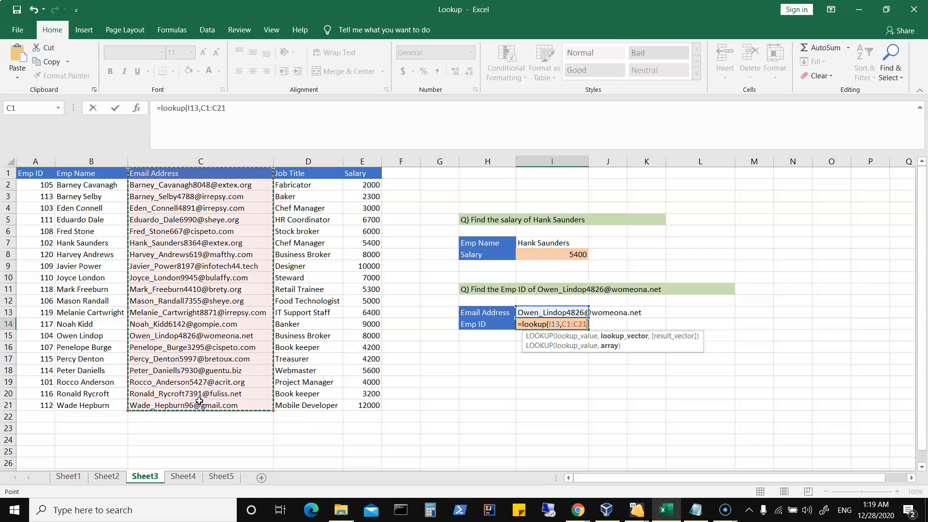
type(",")
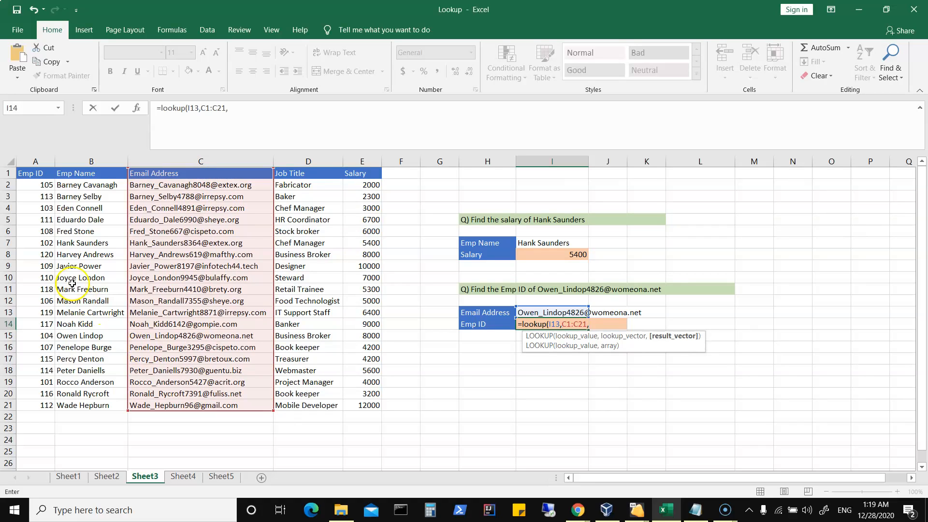
left_click_drag(33, 174, 27, 404)
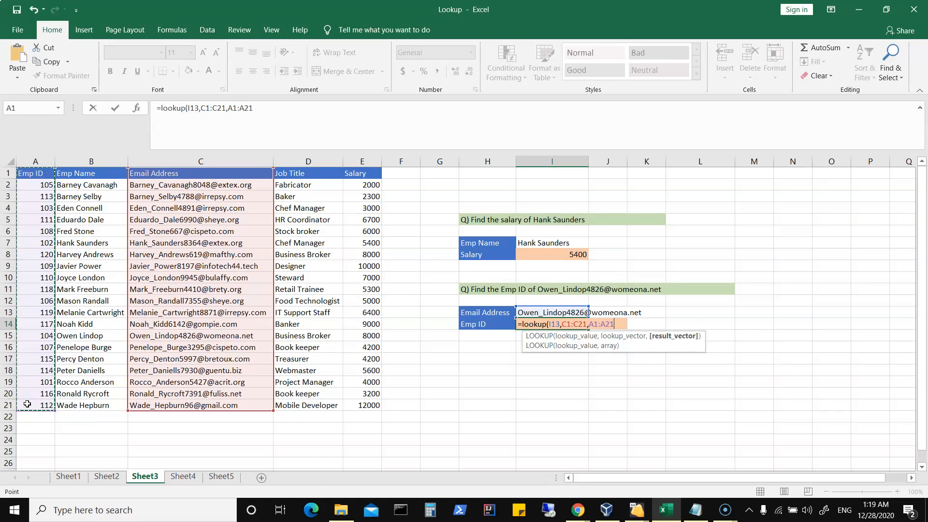
type(")")
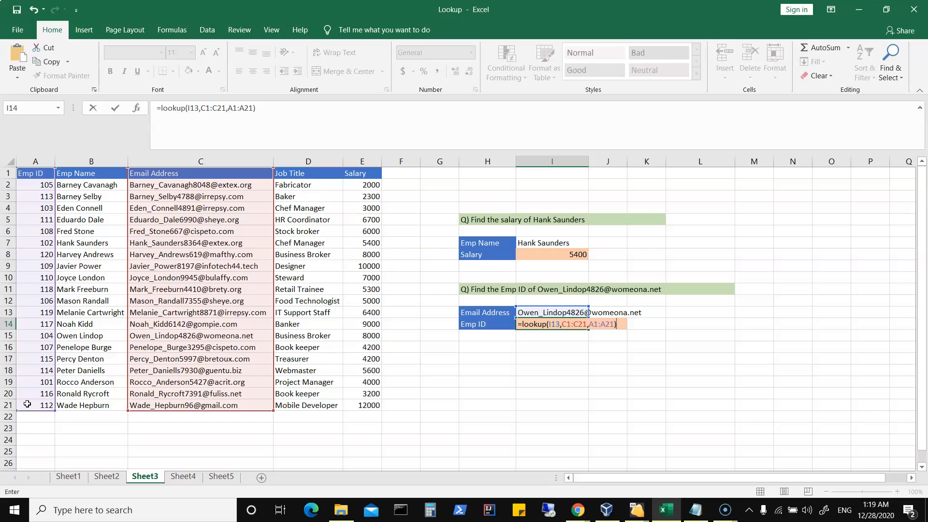
key("Return")
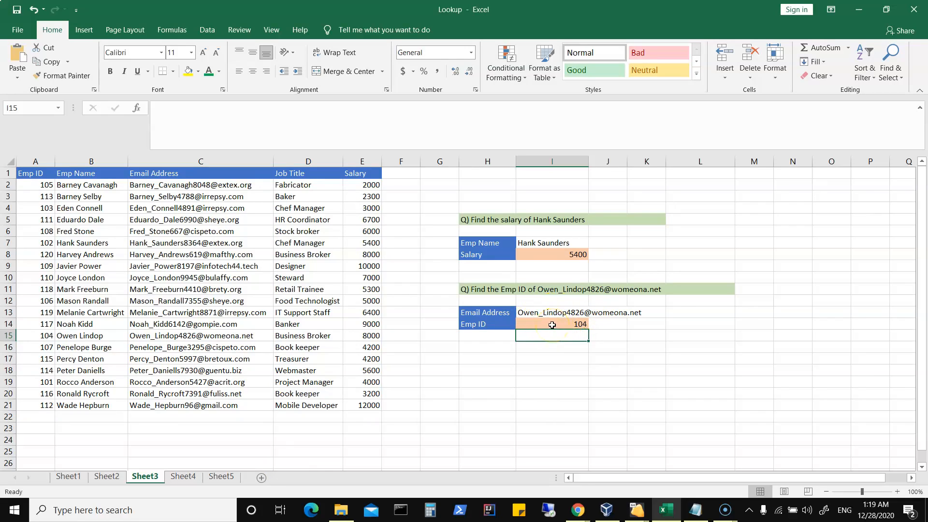
Step: Examine the existing formulas on Sheet5 in H7, H14 and H20, including the VLOOKUP nested inside the IFERROR in H20
left_click(221, 477)
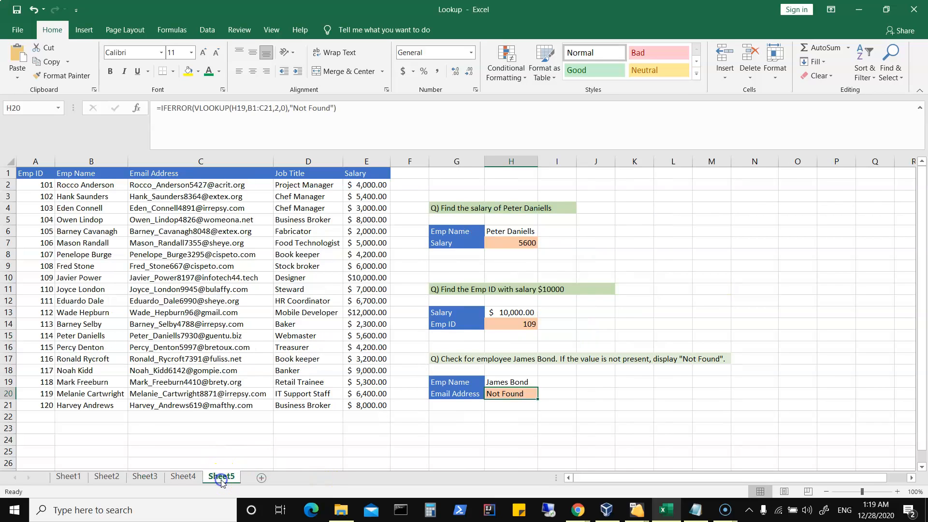
left_click(521, 243)
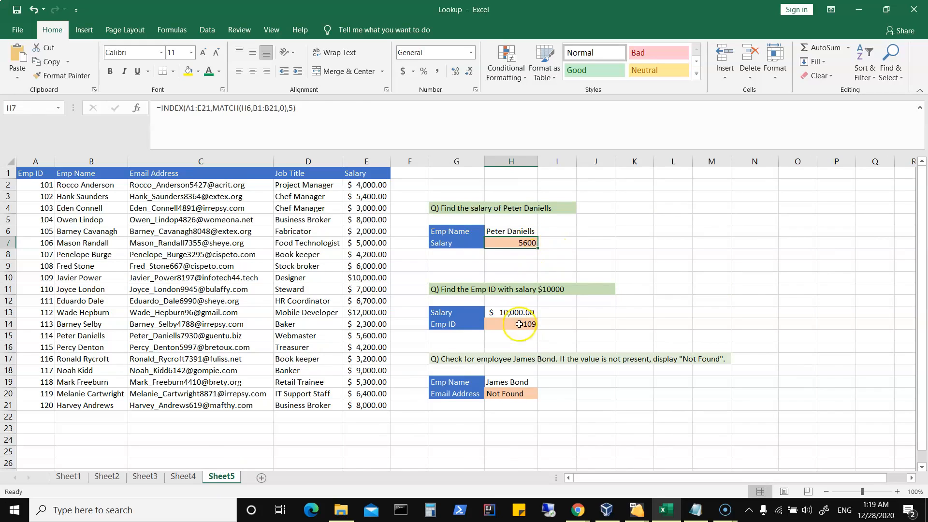
left_click(520, 324)
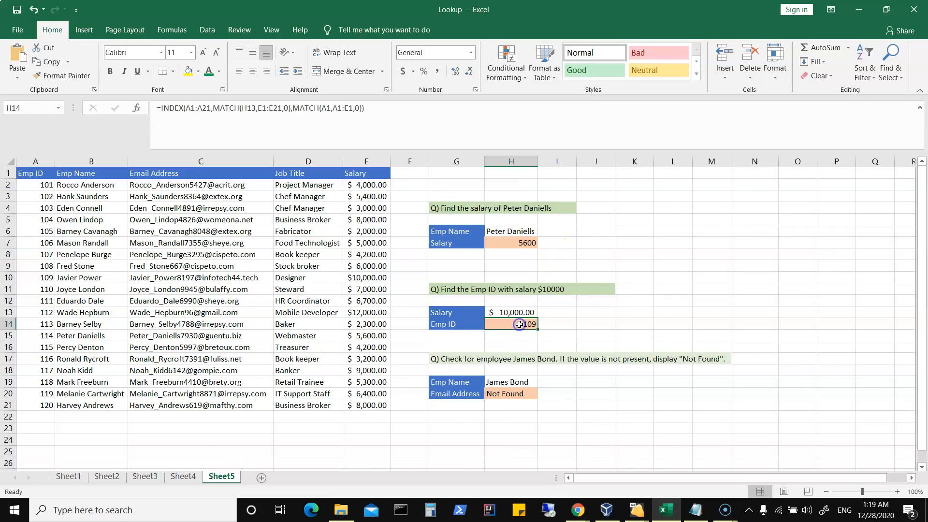
left_click(512, 403)
left_click(517, 391)
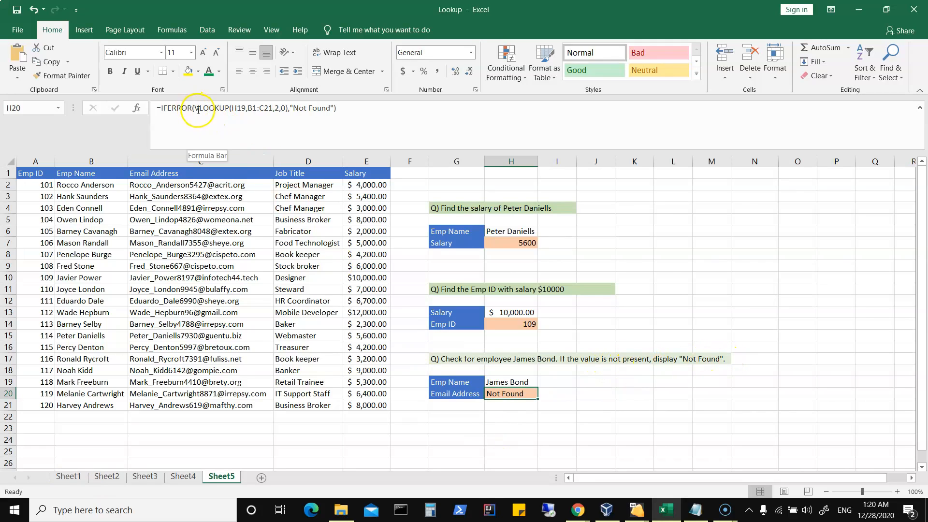
left_click_drag(195, 108, 288, 108)
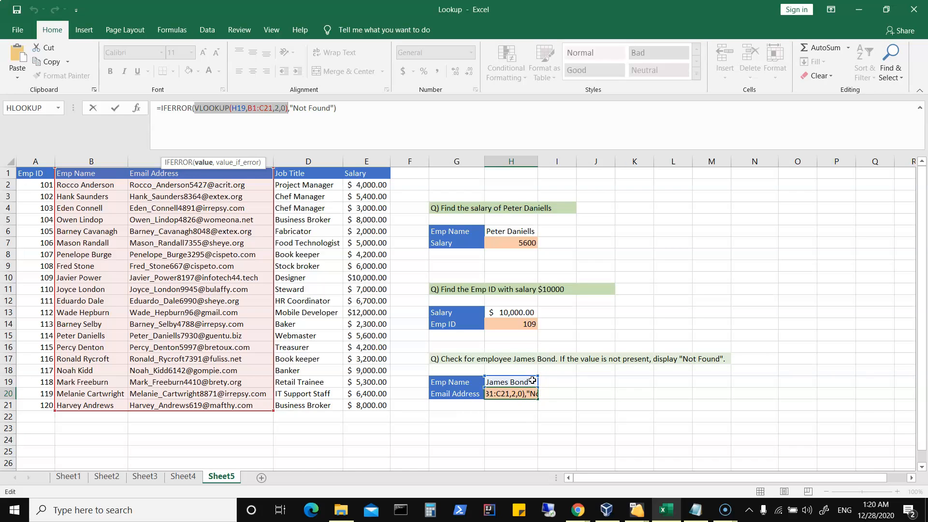
left_click(529, 397)
key("Return")
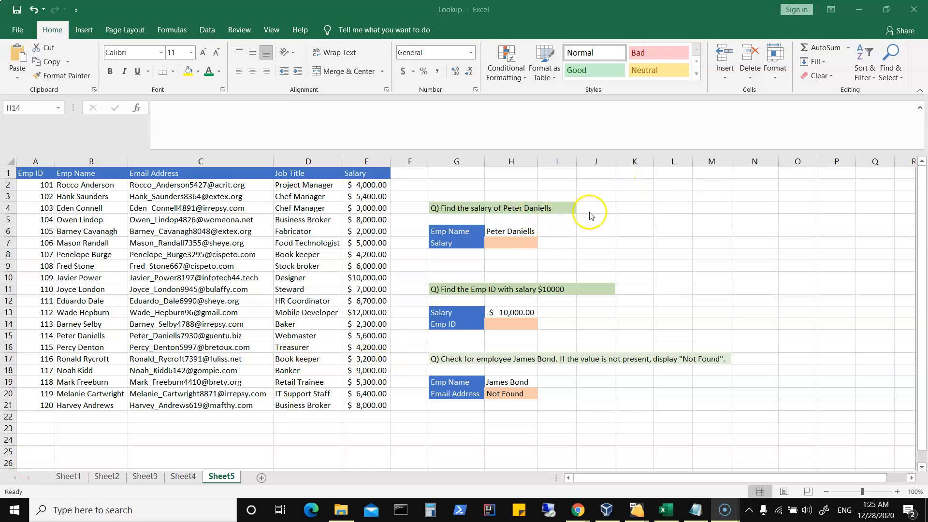
Step: Widen column H on Sheet5 slightly to make room for the formula in the Salary cell H7
left_click(515, 235)
left_click(514, 243)
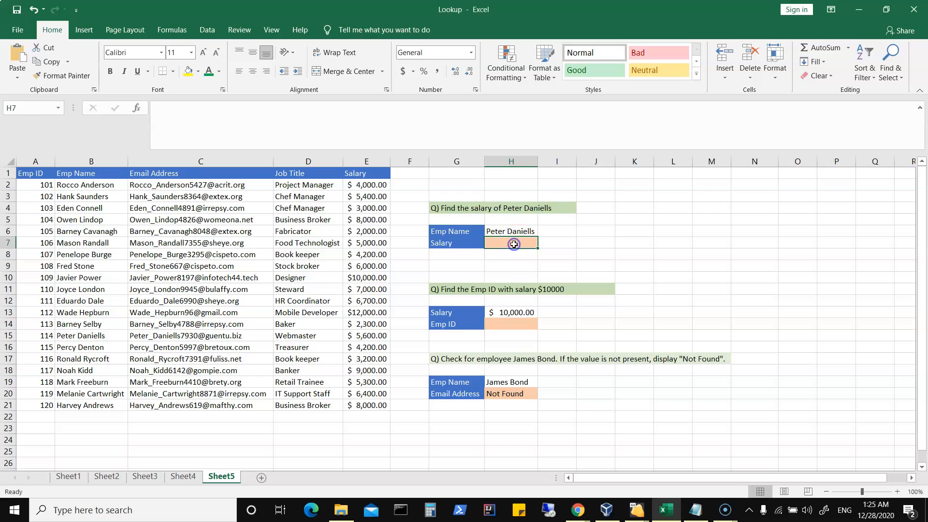
left_click_drag(537, 161, 557, 161)
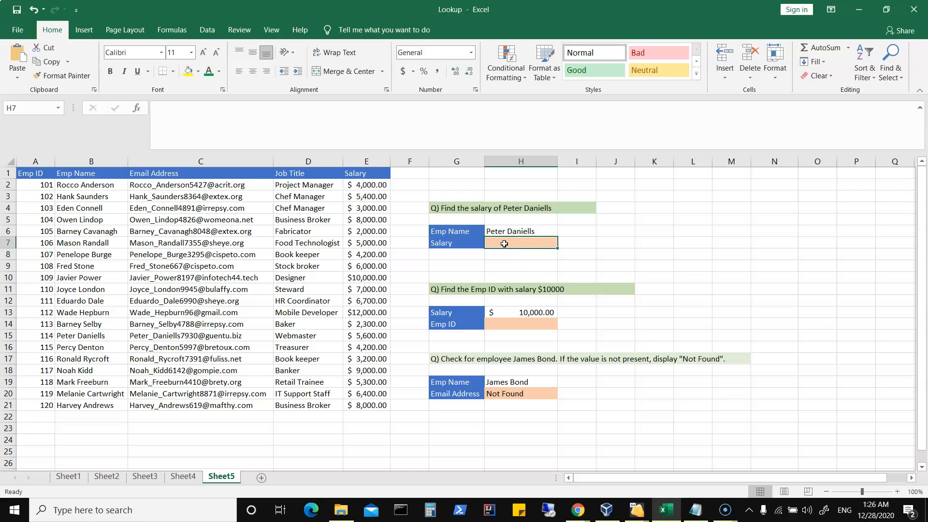
Step: Start an INDEX formula in the Salary cell H7 with A1:E21 as the array
left_click(508, 244)
type("=")
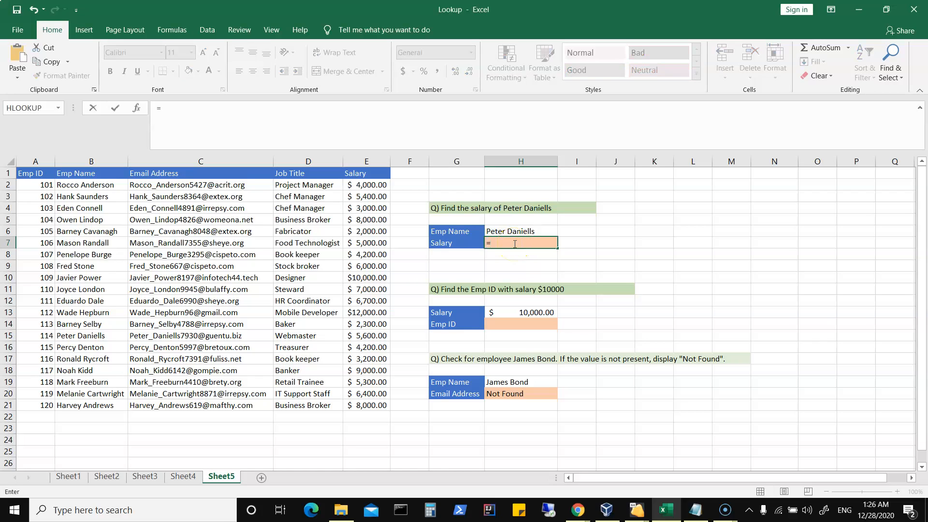
type("index")
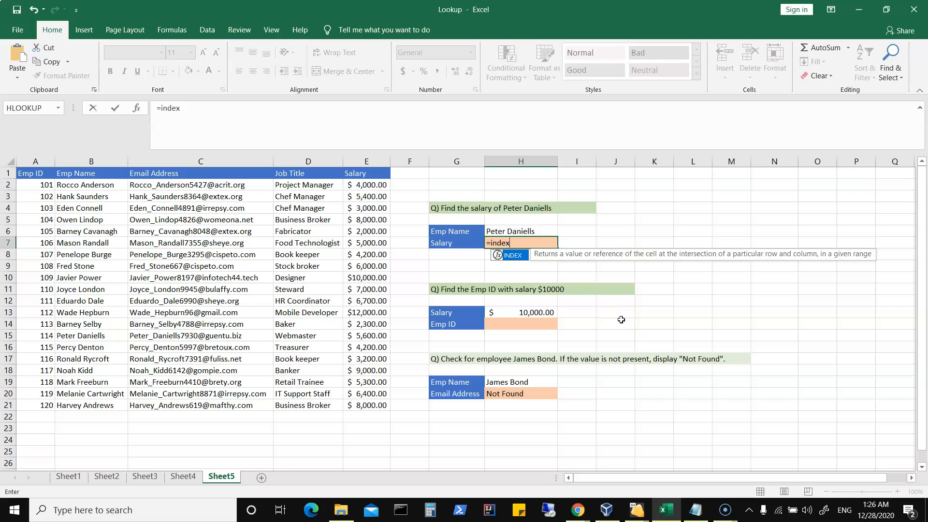
type("(")
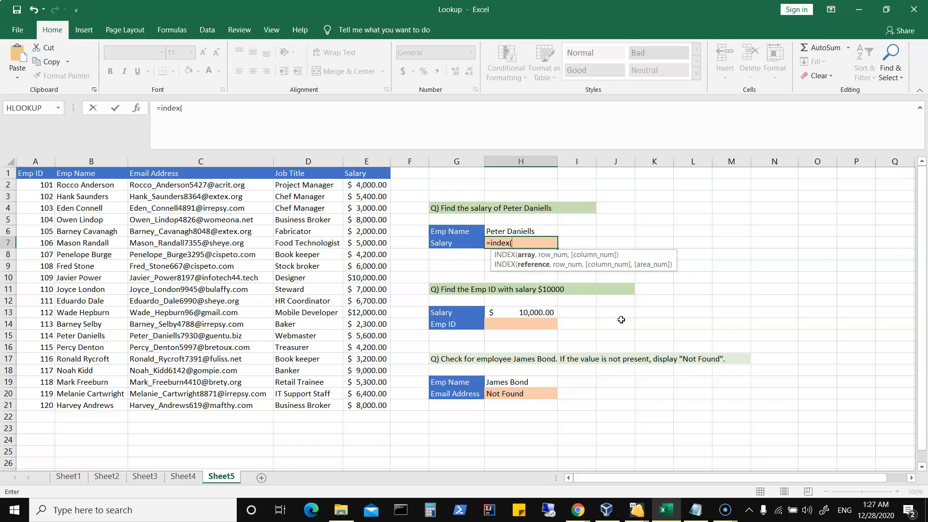
type("A1:E21")
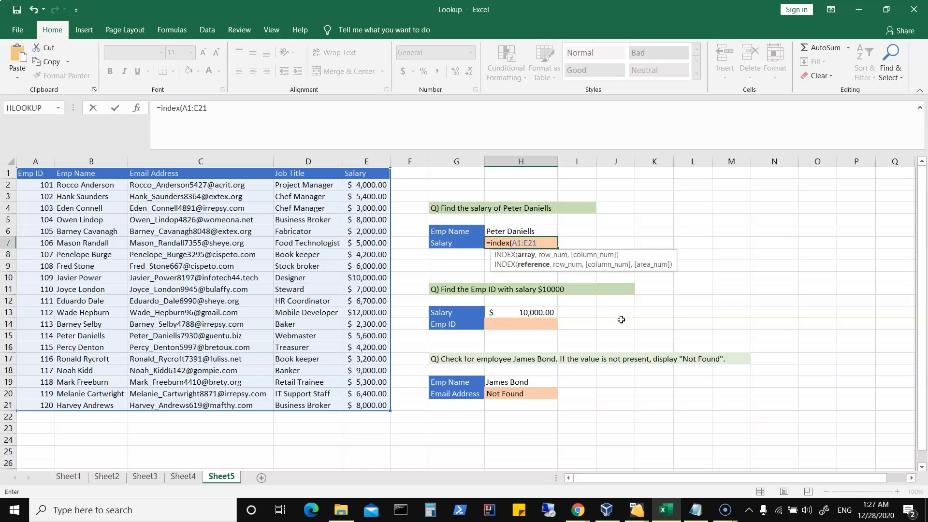
type(",")
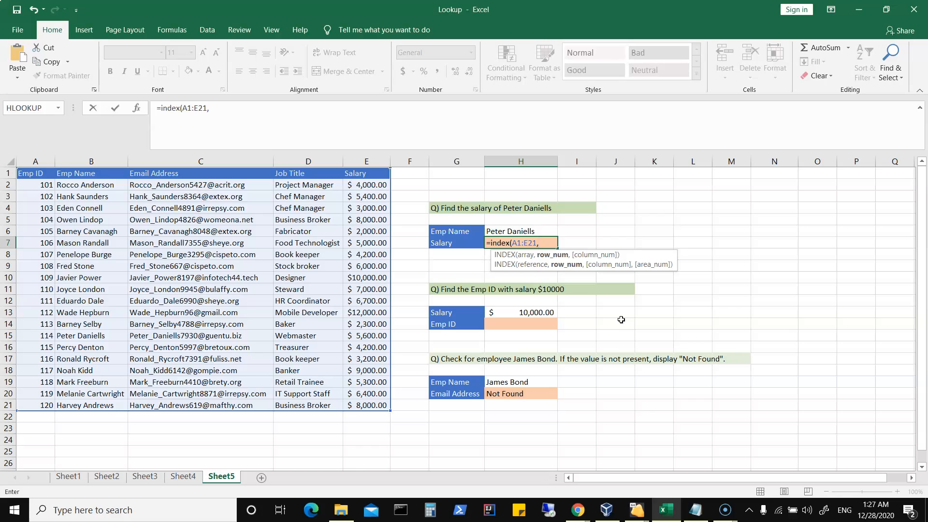
type("M")
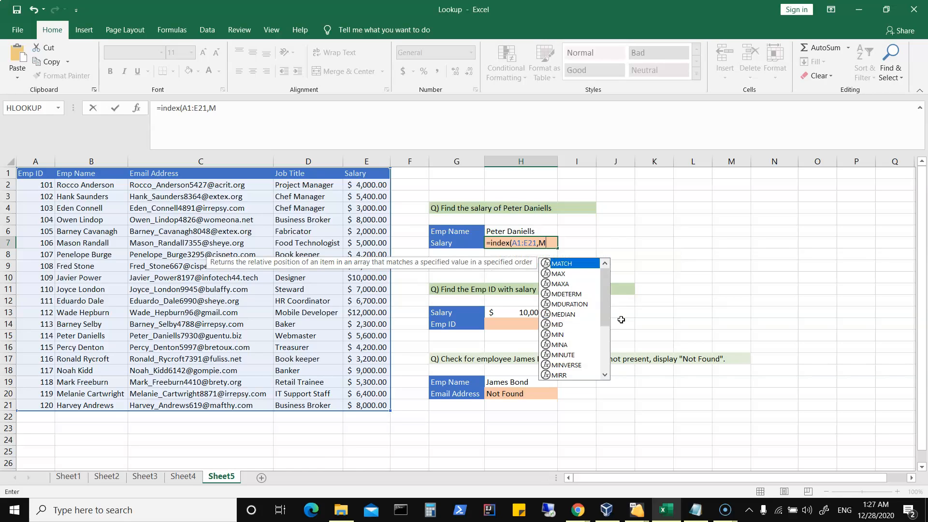
key("Return")
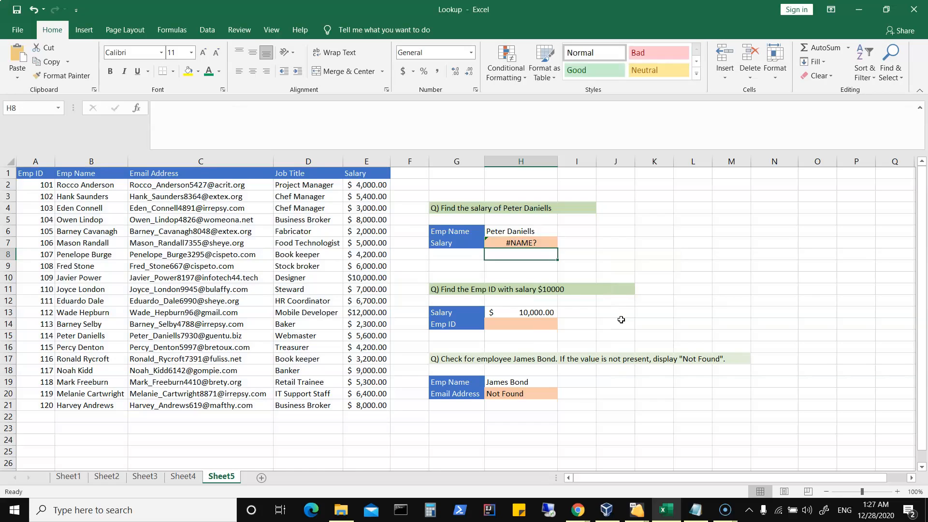
Step: Nest a MATCH as the row number of H7's INDEX formula, with lookup value H6, lookup array B1:B21 and match type 0
left_click(521, 242)
left_click(216, 107)
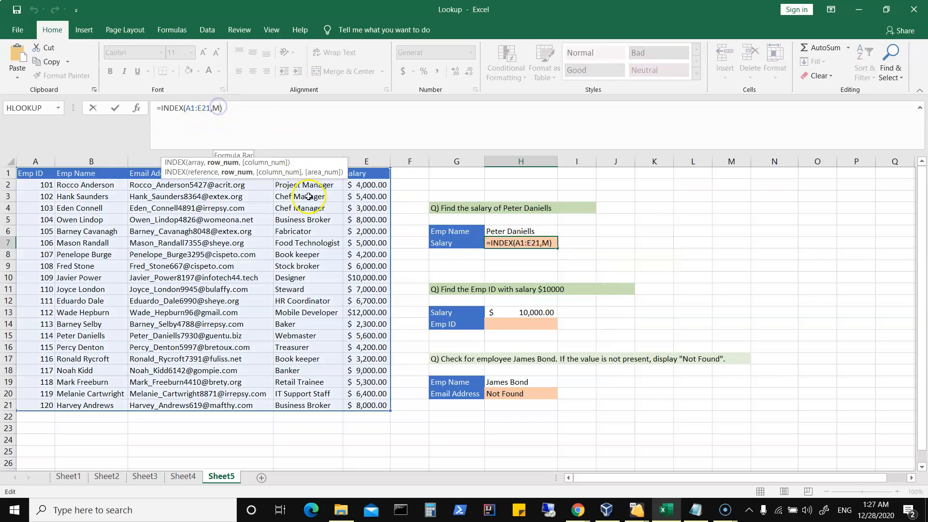
left_click(237, 108)
key("BackSpace")
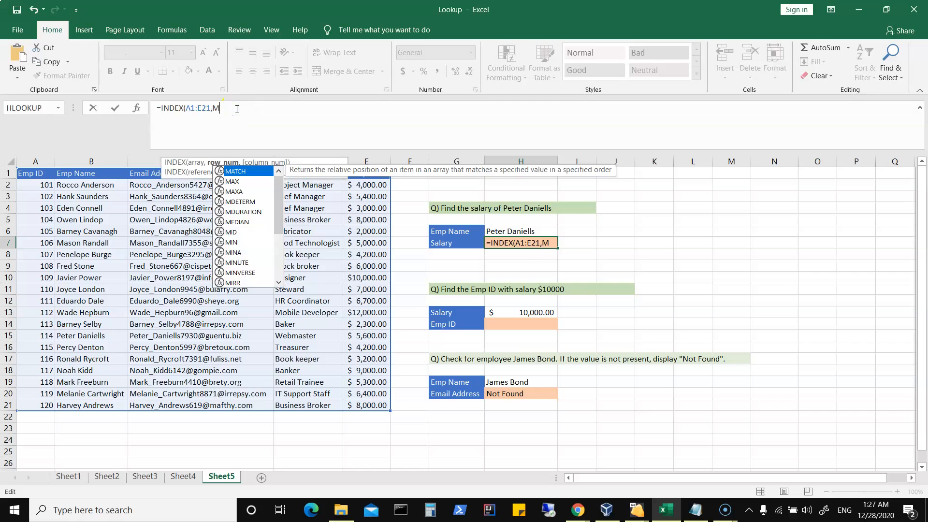
type("atch")
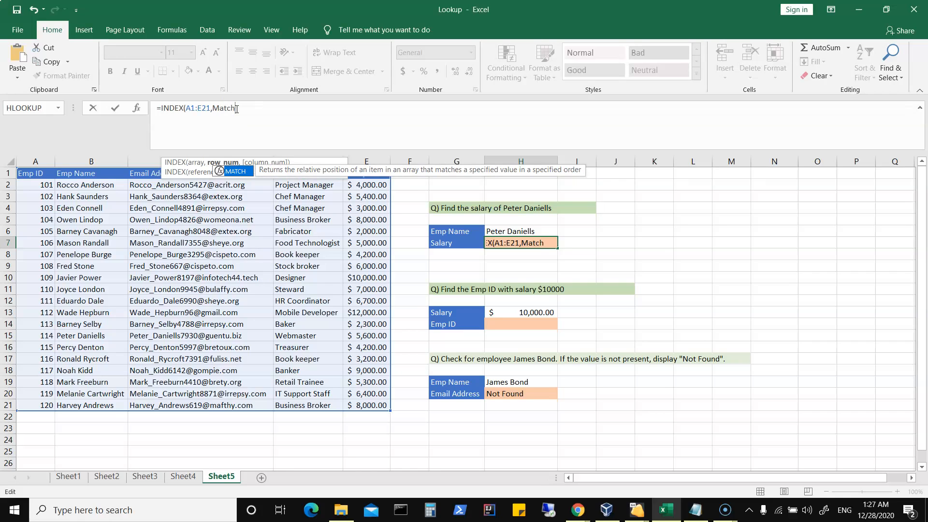
type("(")
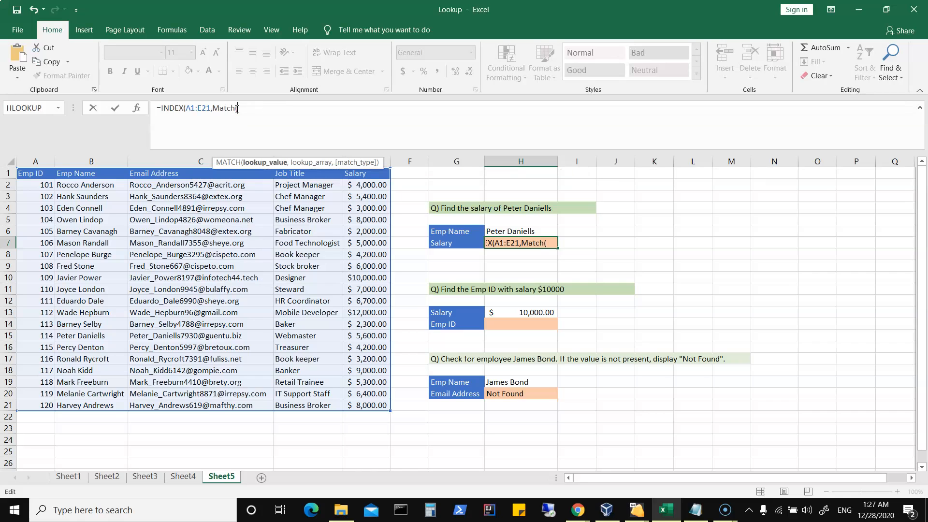
left_click(519, 229)
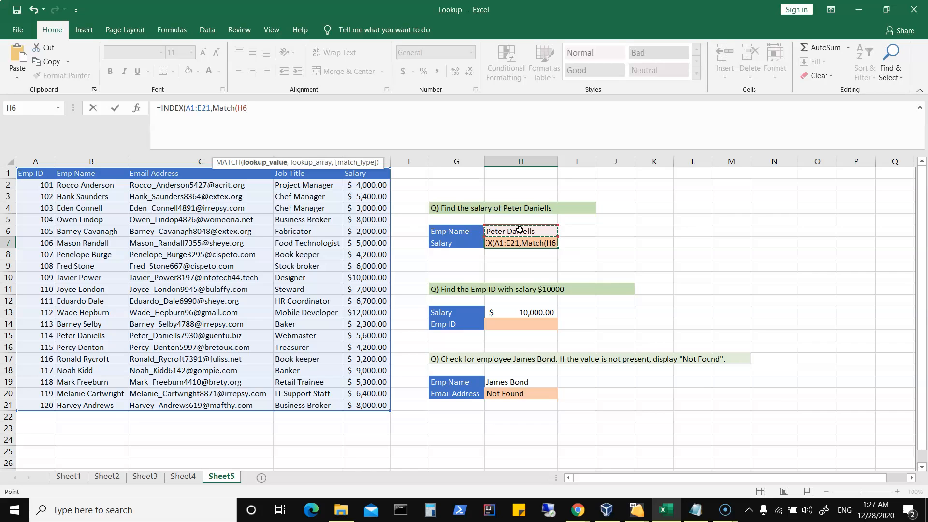
type(",")
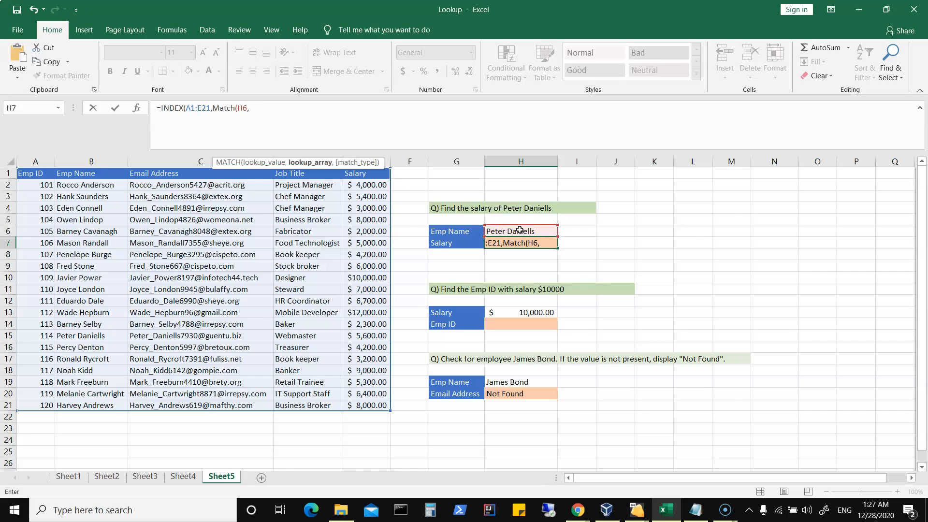
type("B1:B21")
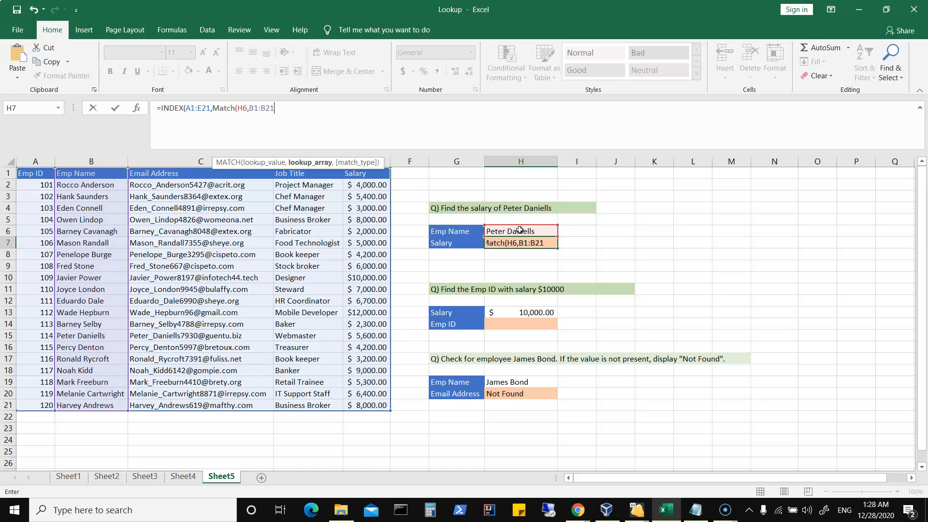
type(",0")
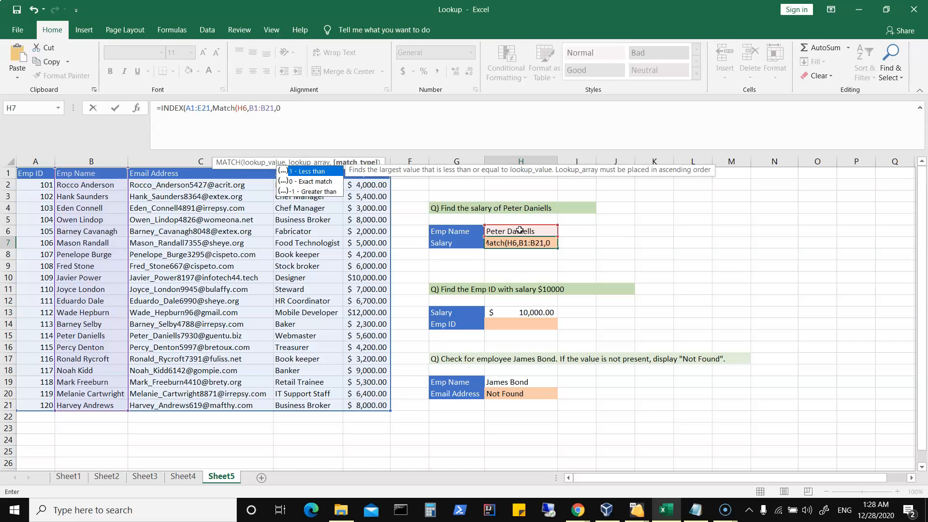
type(")")
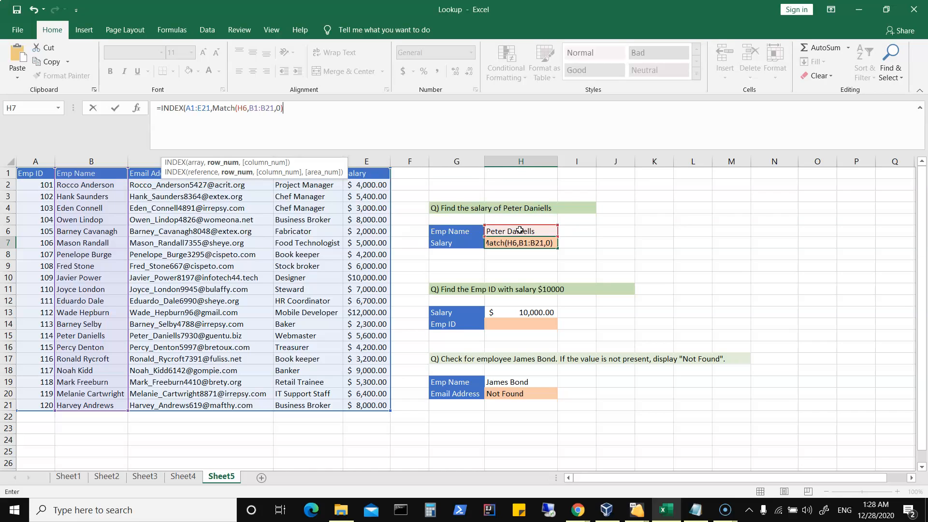
Step: Complete H7's INDEX formula with 5 as the column number
type(",5")
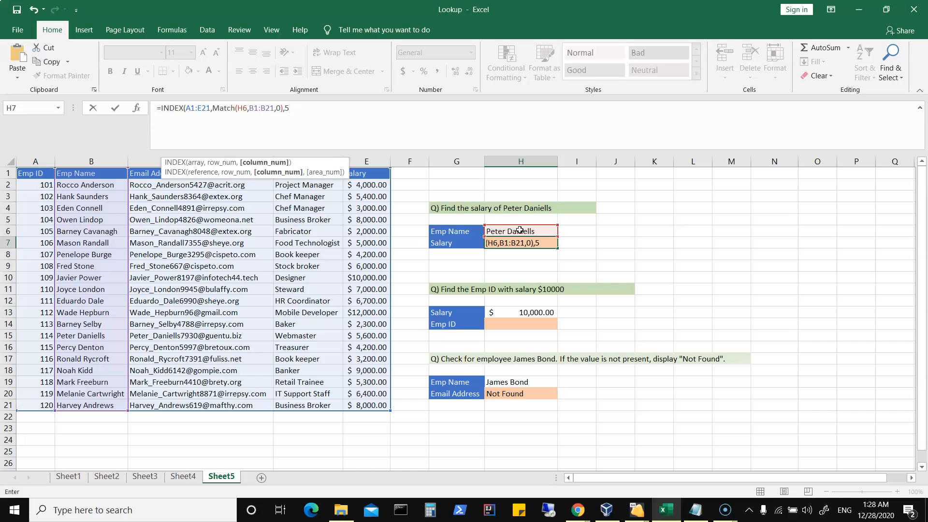
type(")")
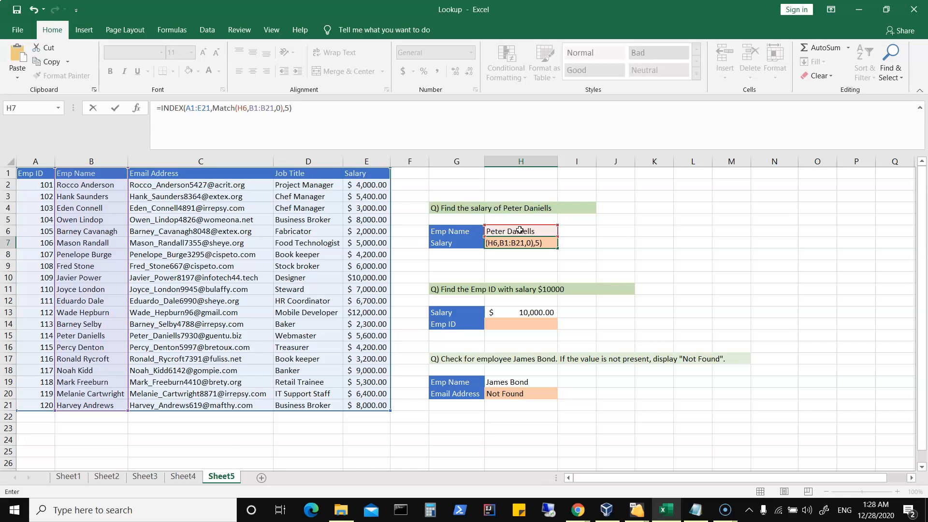
key("Return")
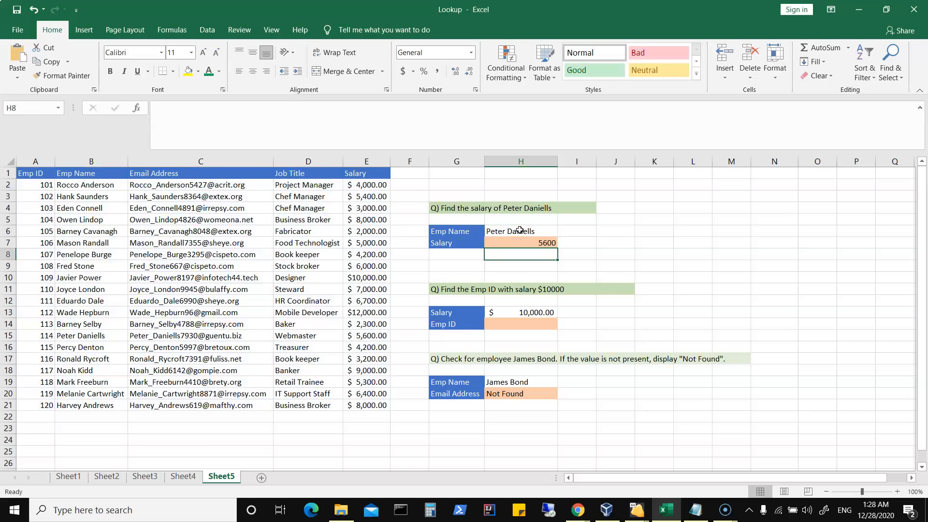
Step: Review the arguments of the INDEX and MATCH formula in the Salary cell H7
left_click(511, 243)
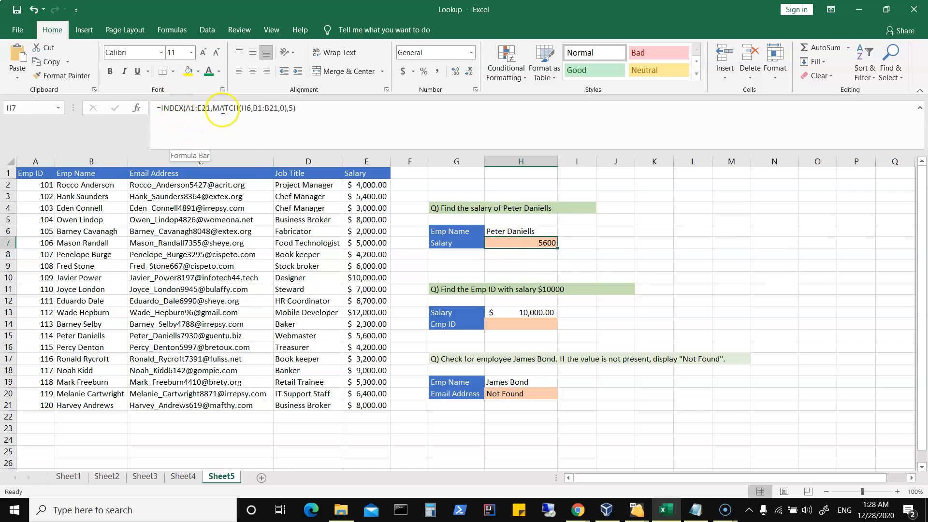
left_click_drag(185, 108, 249, 108)
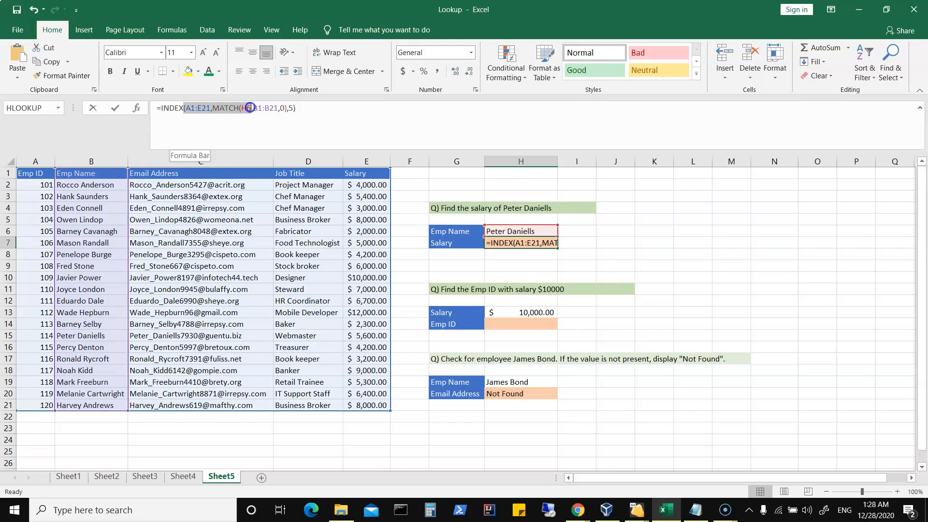
left_click_drag(249, 107, 282, 108)
left_click_drag(282, 108, 300, 109)
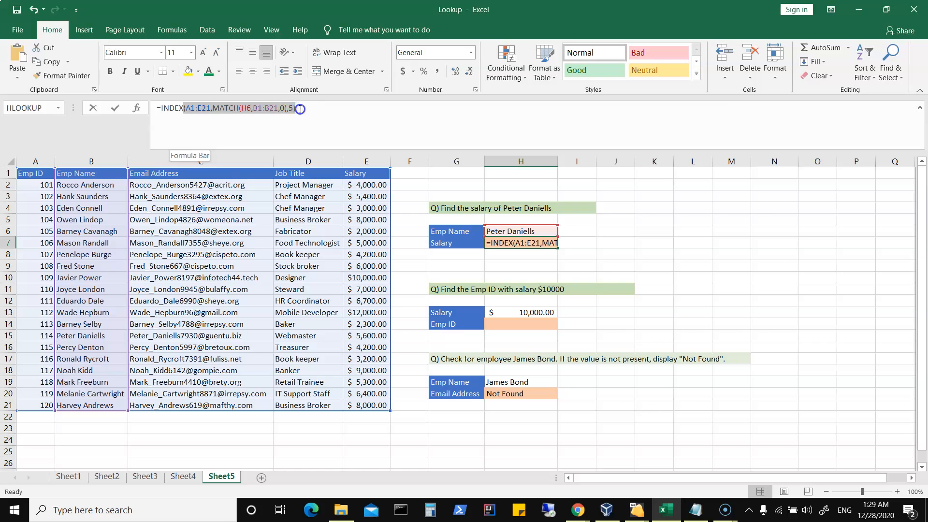
key("Return")
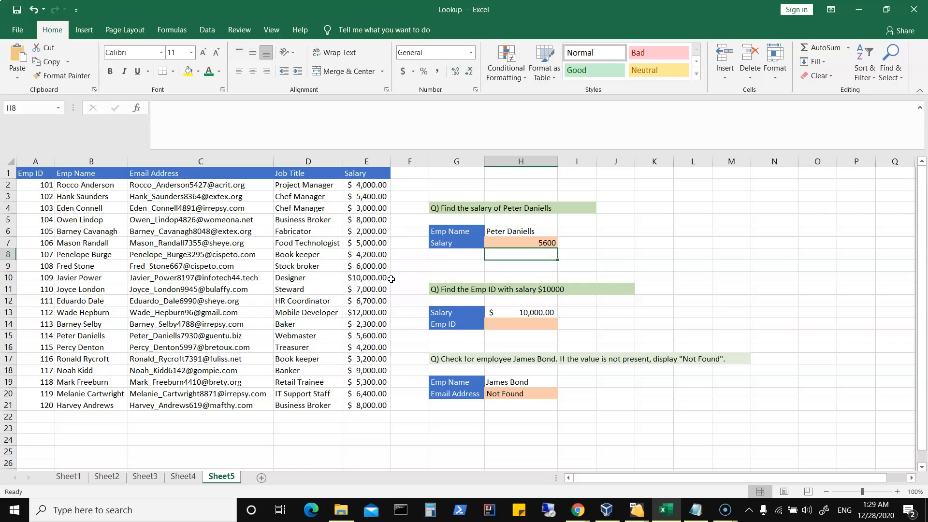
Step: Start an INDEX formula in the Emp ID cell H14 with A1:A21 as the array
left_click(520, 323)
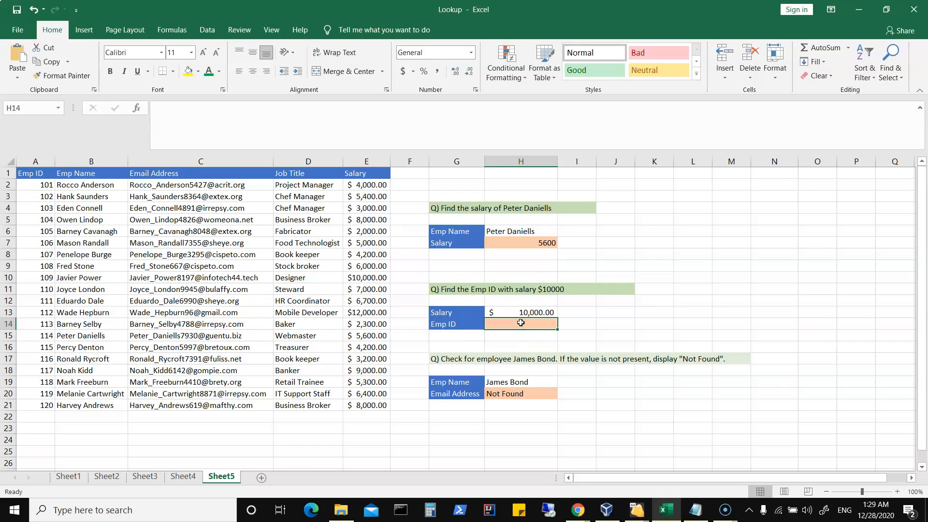
type("=inde")
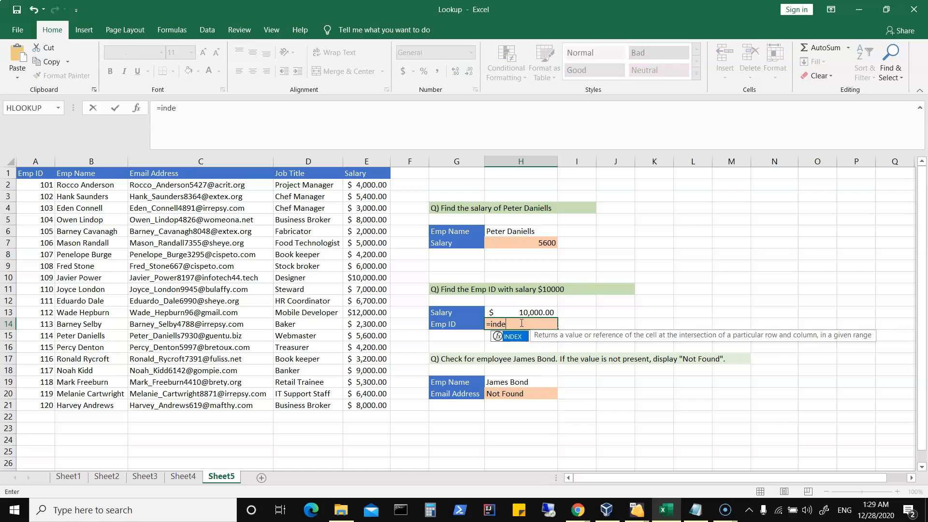
key("alt")
type("x(")
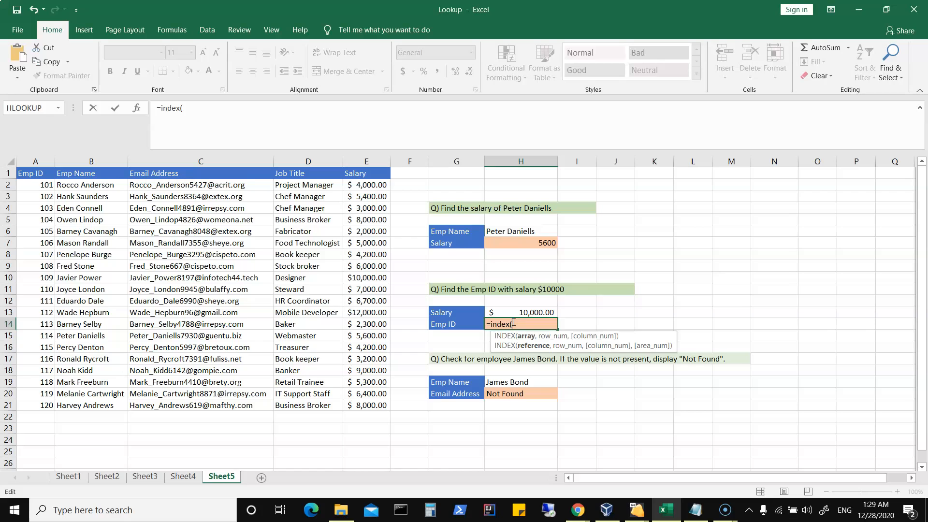
type("A1:E21")
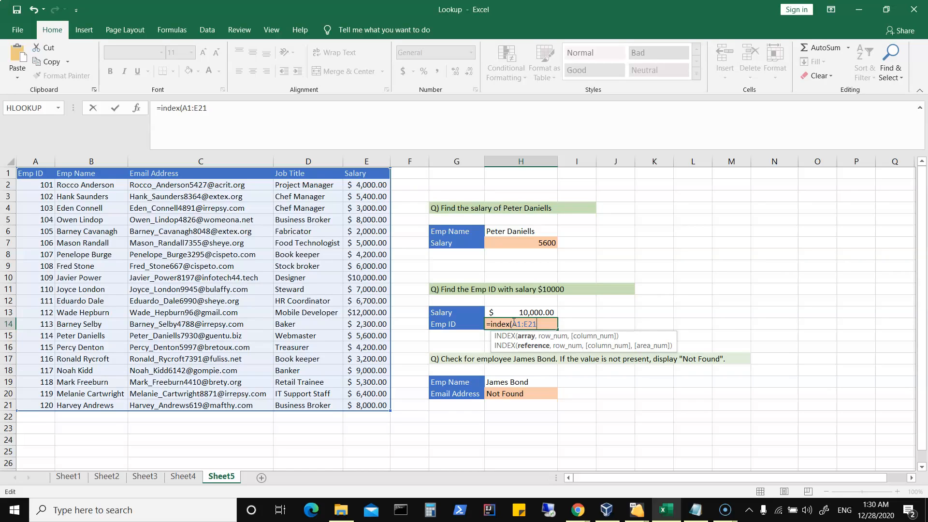
key("BackSpace")
key("BackSpace")
key("BackSpace")
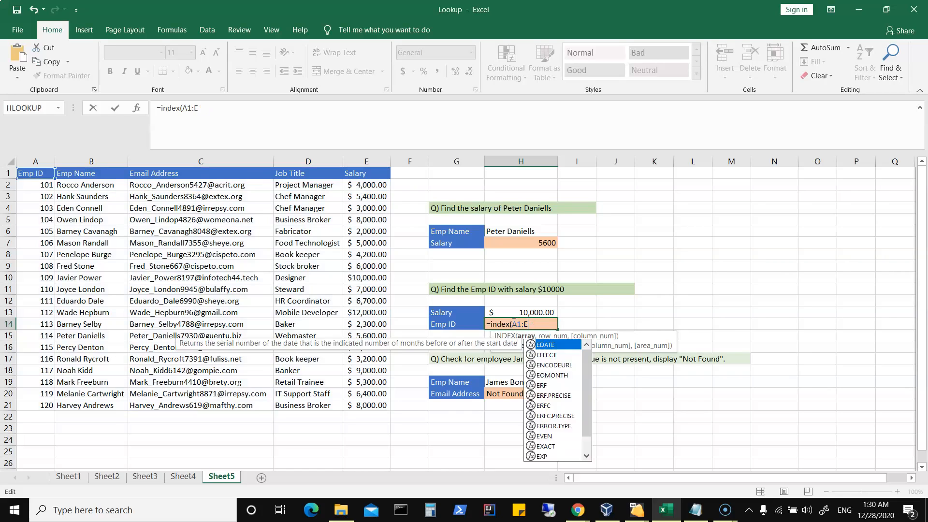
type("A")
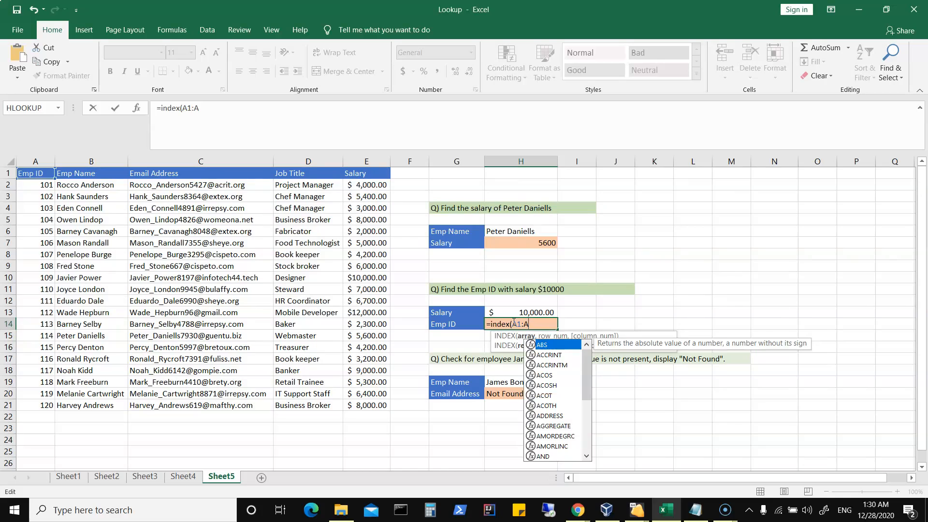
type("21")
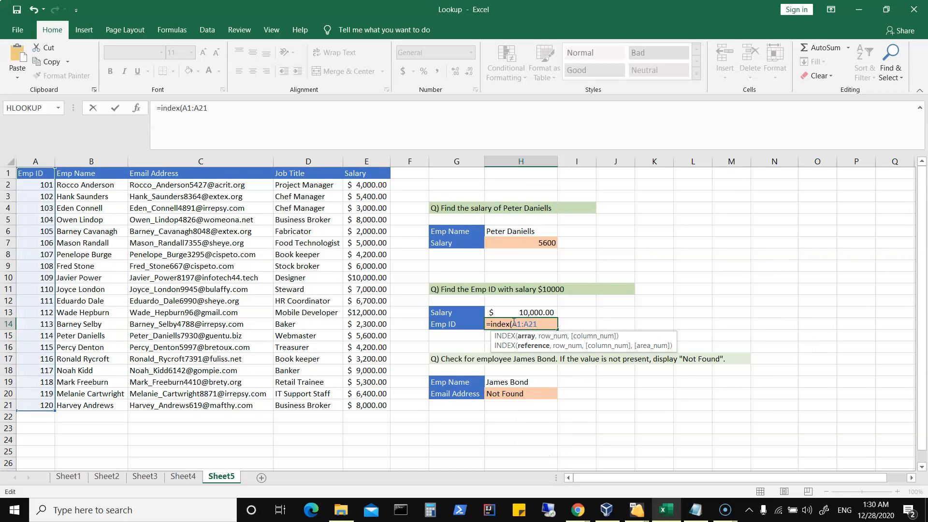
type(",")
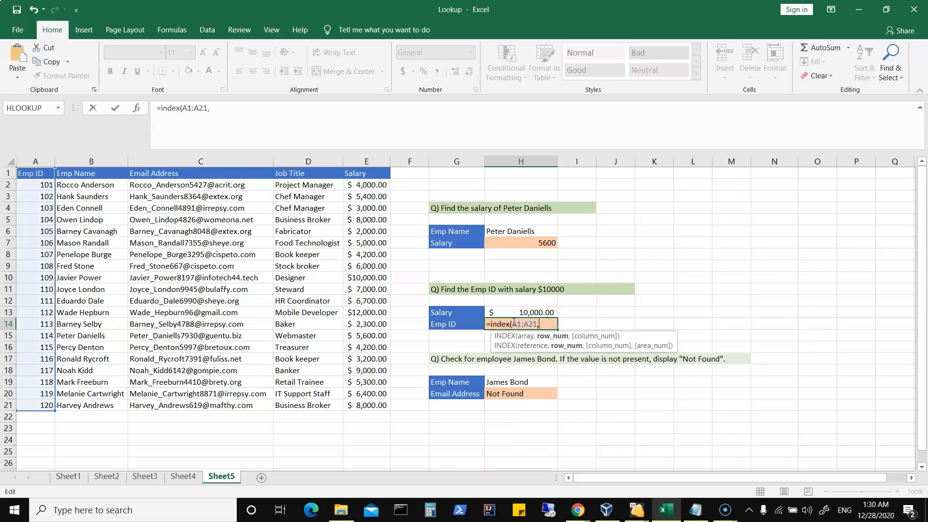
Step: Nest a MATCH as the row number of H14's INDEX formula, with lookup value H13, lookup array E1:E21 and match type 0
type("Match")
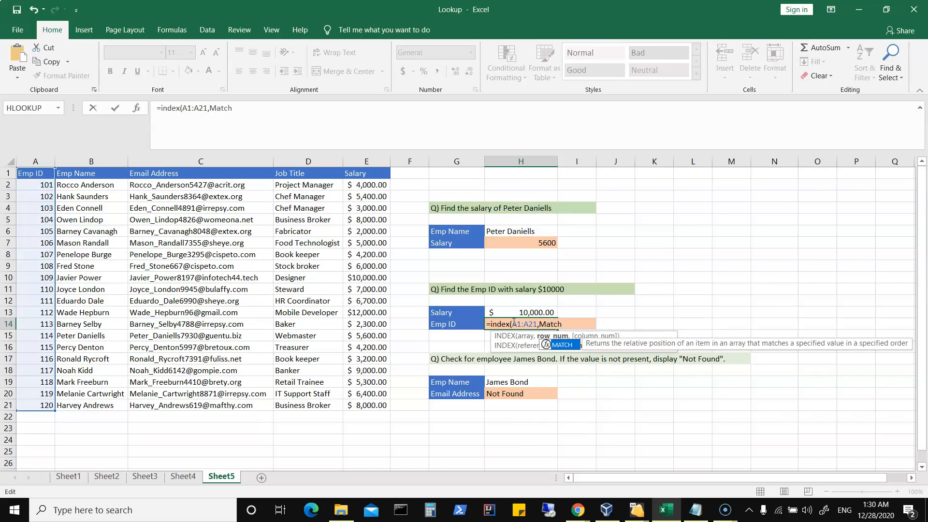
type("(")
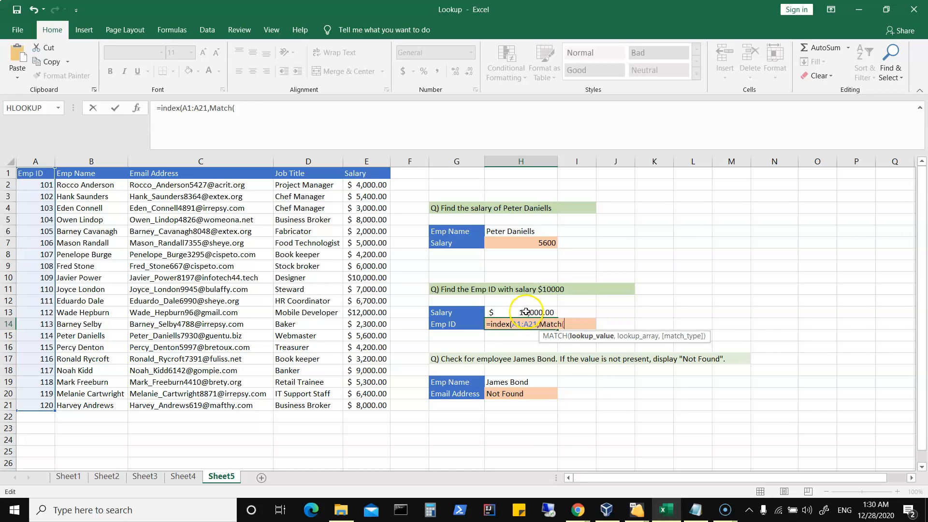
left_click(525, 313)
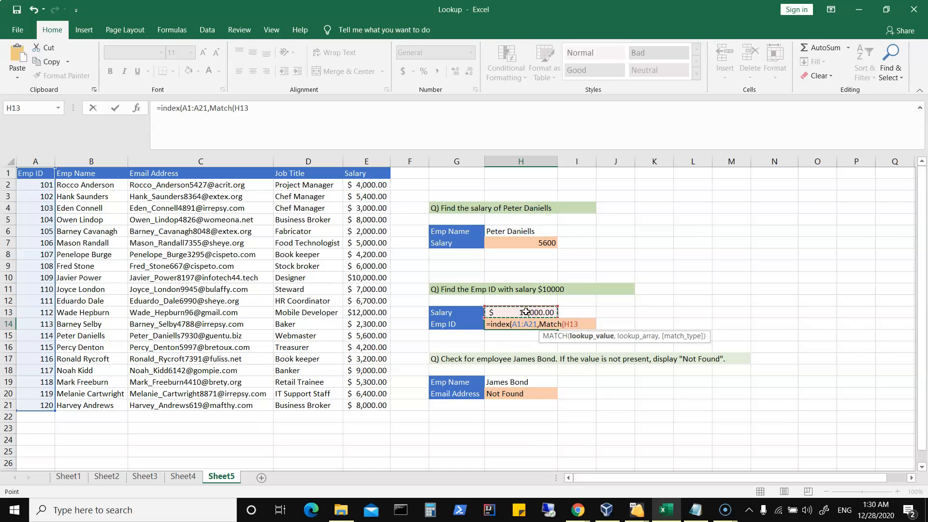
key("F8")
left_click(526, 313)
type(",")
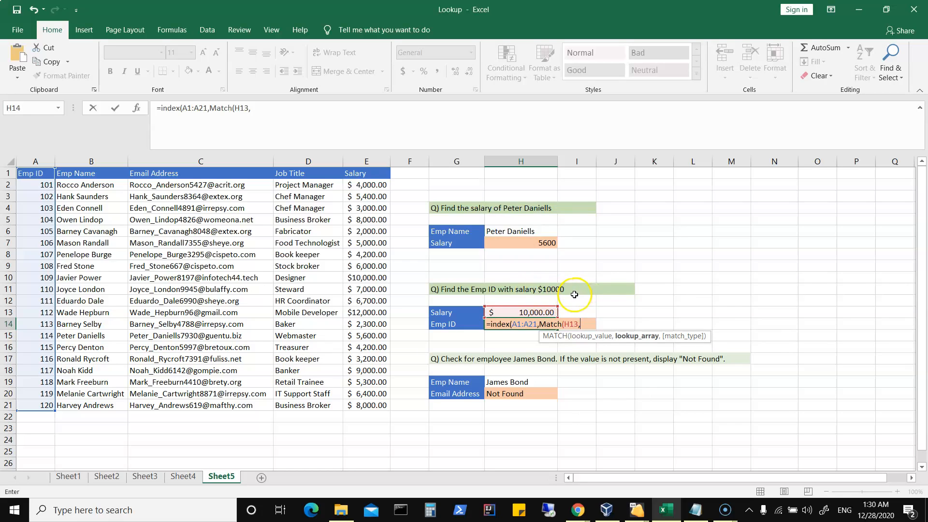
type("E")
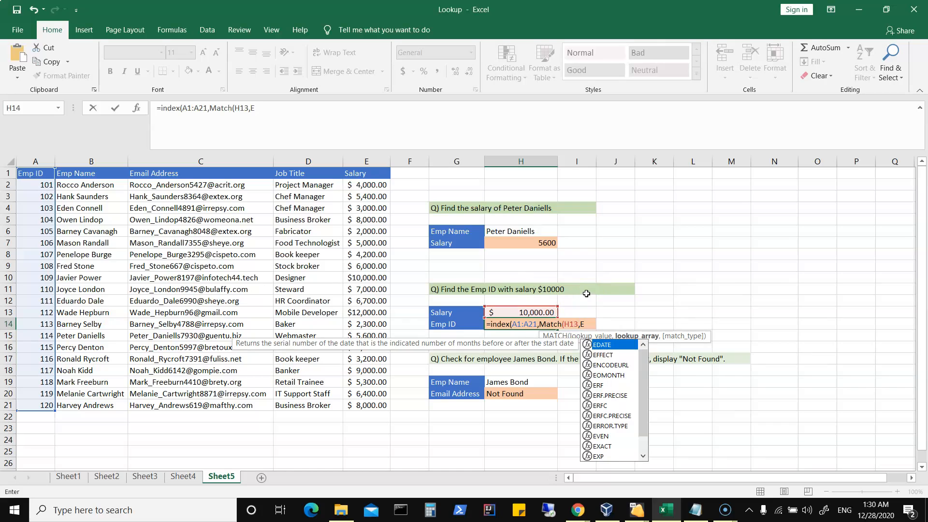
type("1:E21")
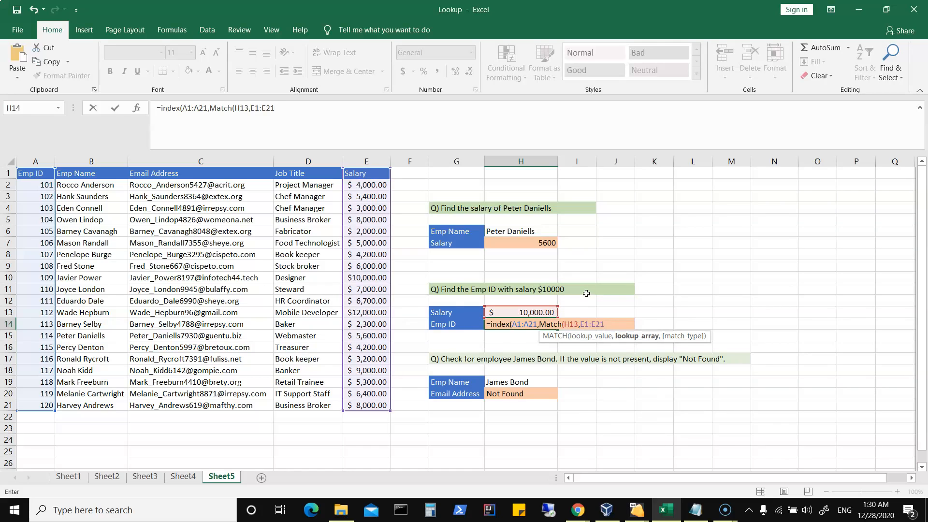
type(",0")
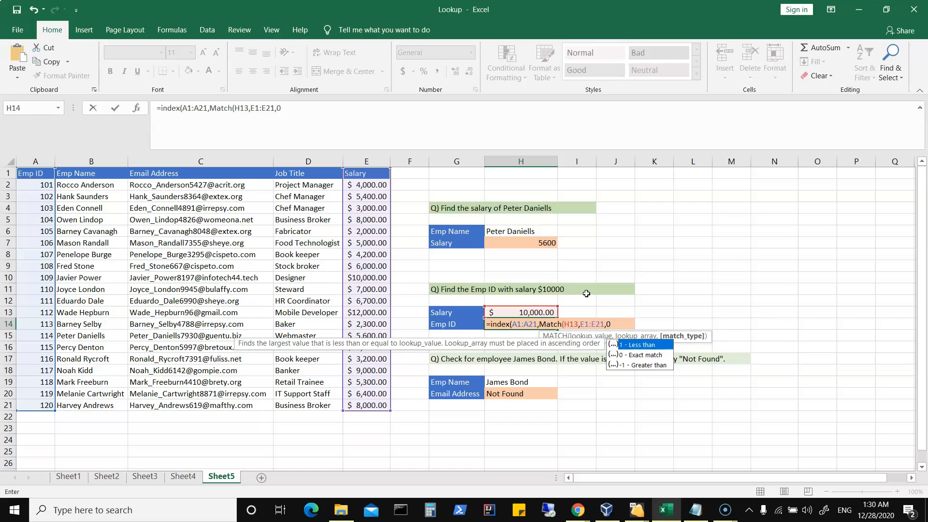
type("),")
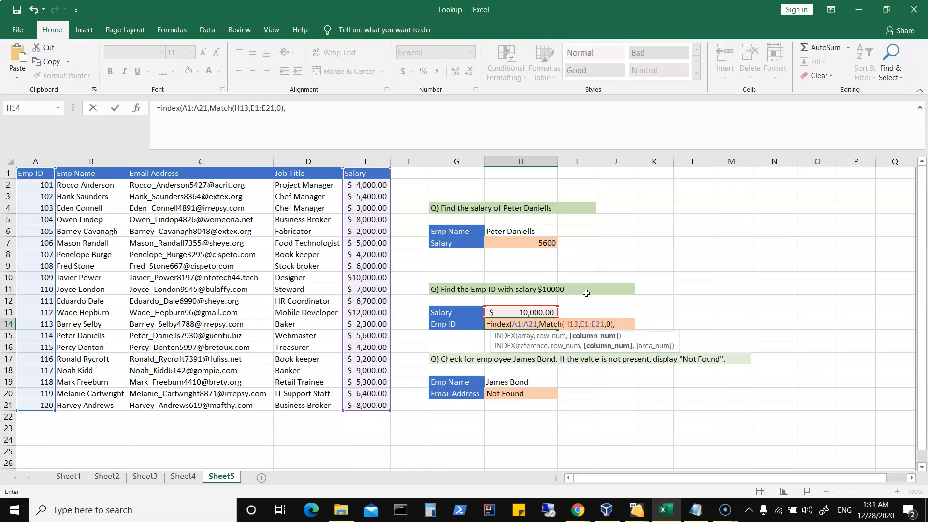
Step: Complete H14's INDEX formula with a second MATCH as the column number, using lookup value A1, lookup array A1:E1 and match type 0
type("Match")
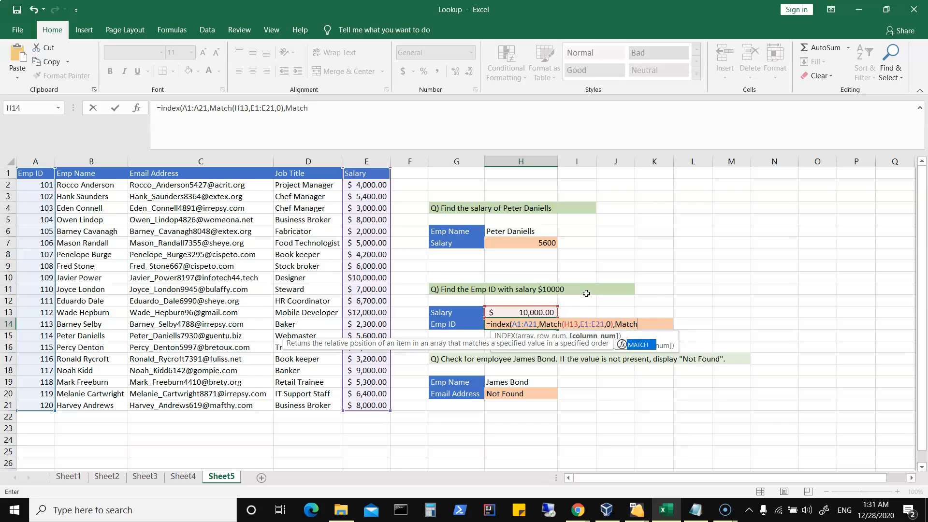
type("(A1")
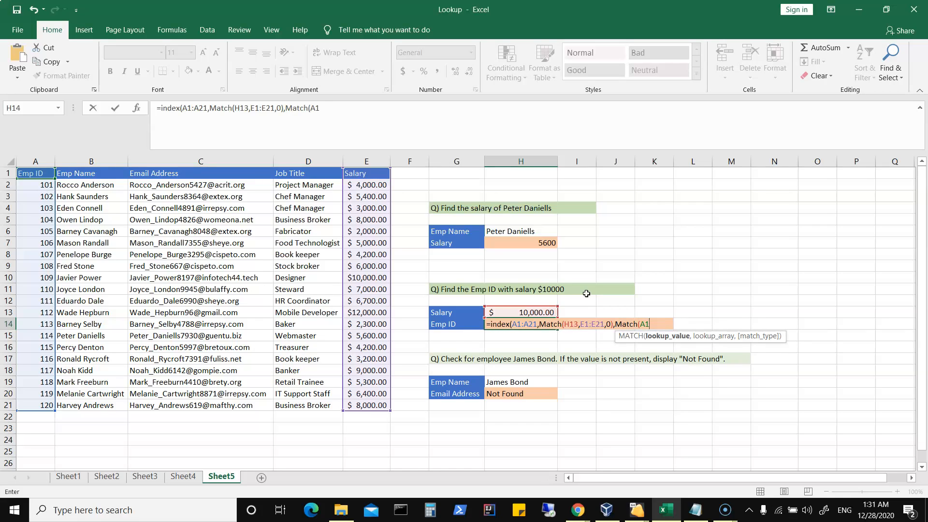
type(",")
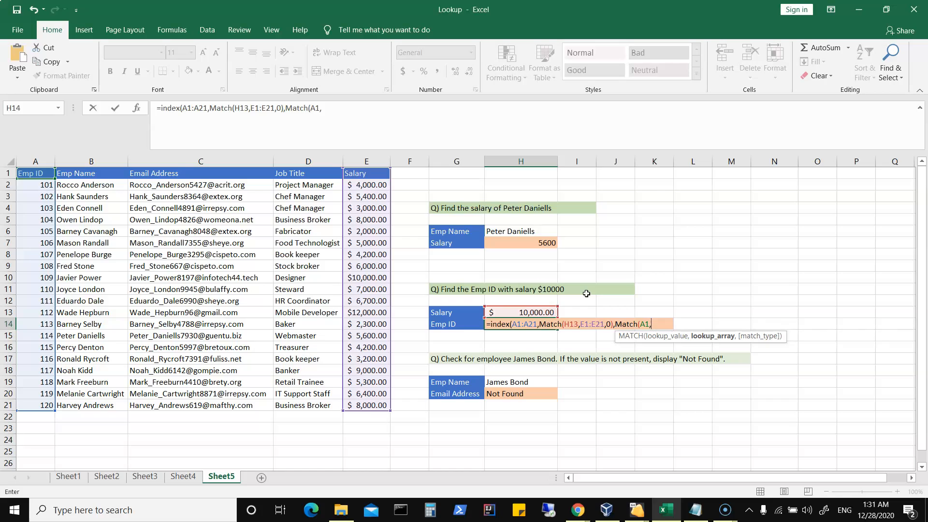
type("A1")
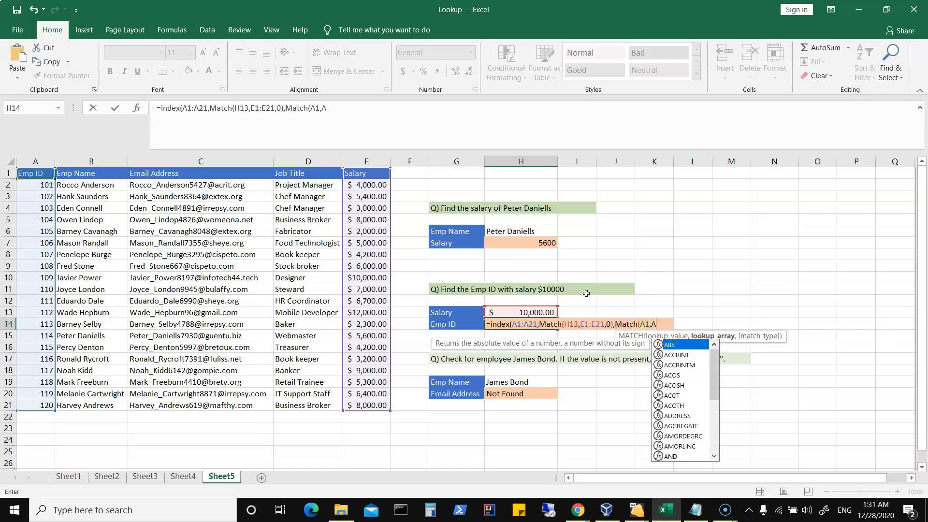
type(":E1")
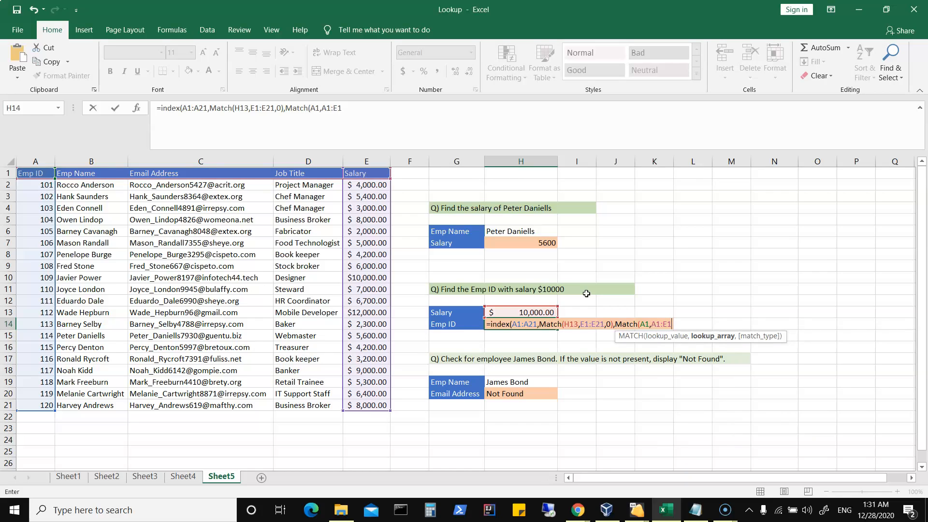
type(",0")
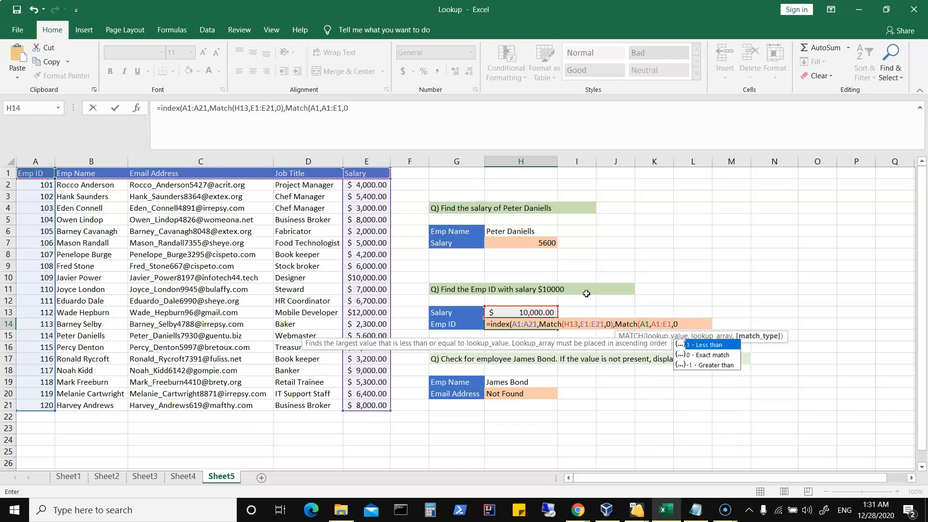
type(")")
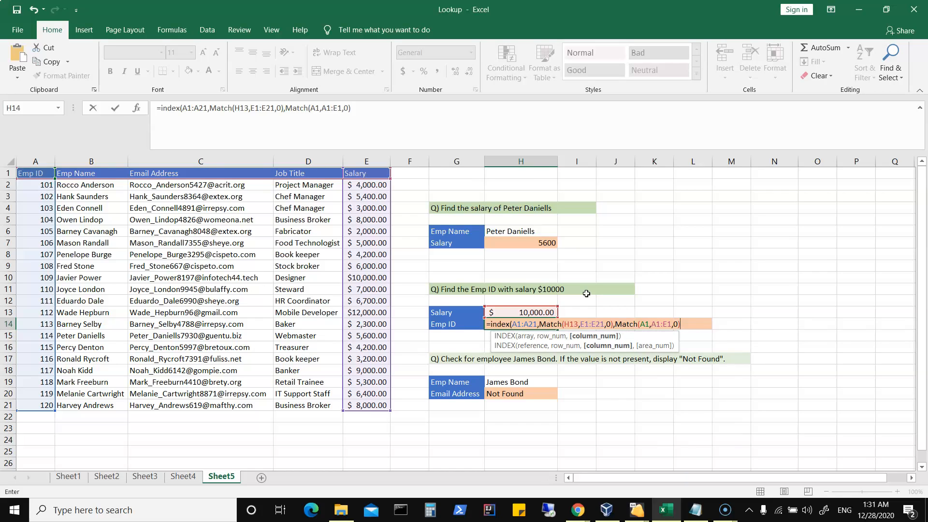
type(")")
key("Return")
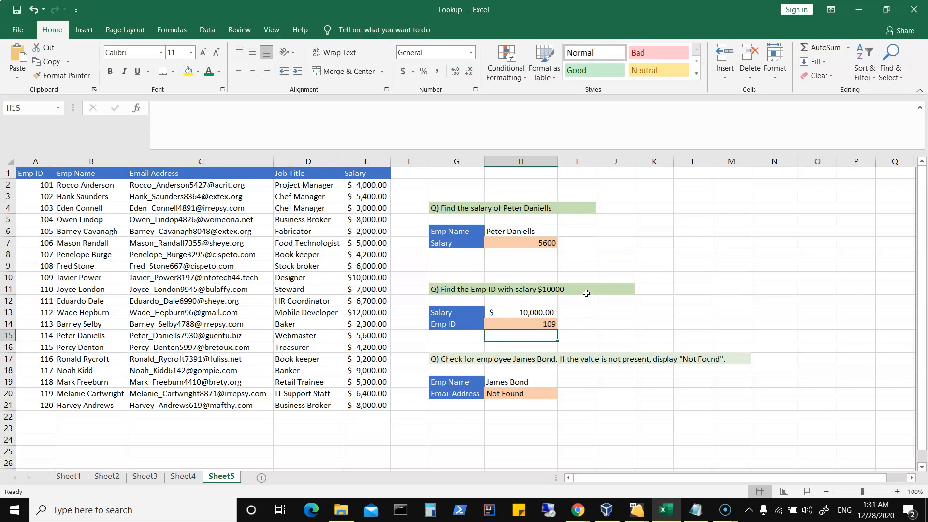
Step: Check H14's result against the employee row with the $10,000 salary, and compare the formulas in H14 and H7
left_click_drag(367, 278, 24, 275)
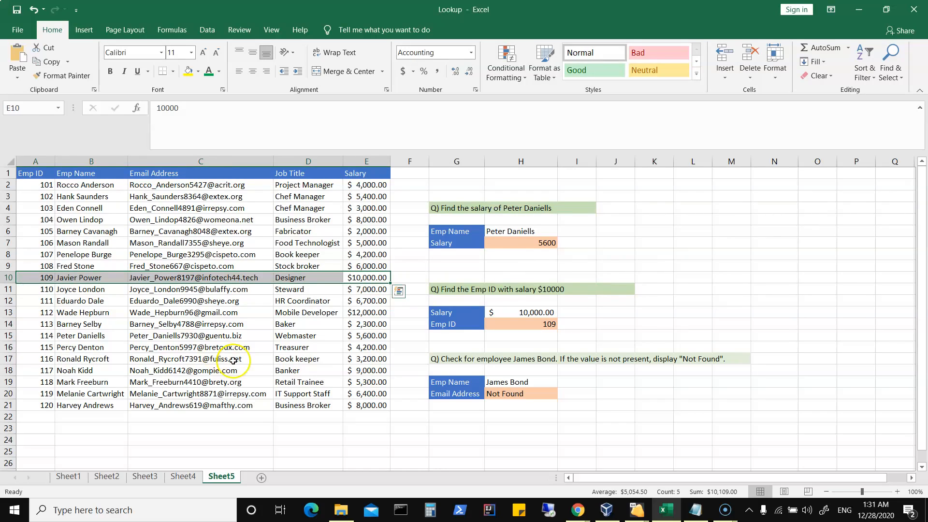
left_click(525, 325)
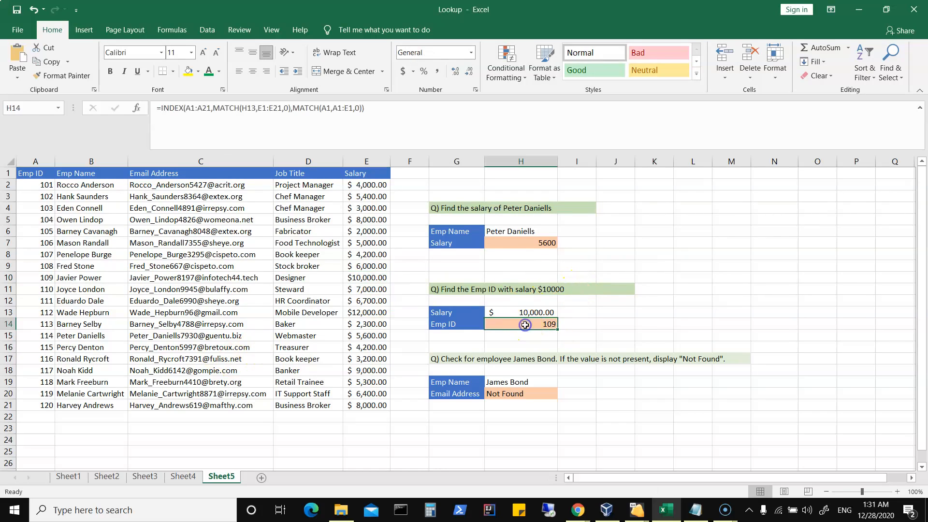
left_click(521, 241)
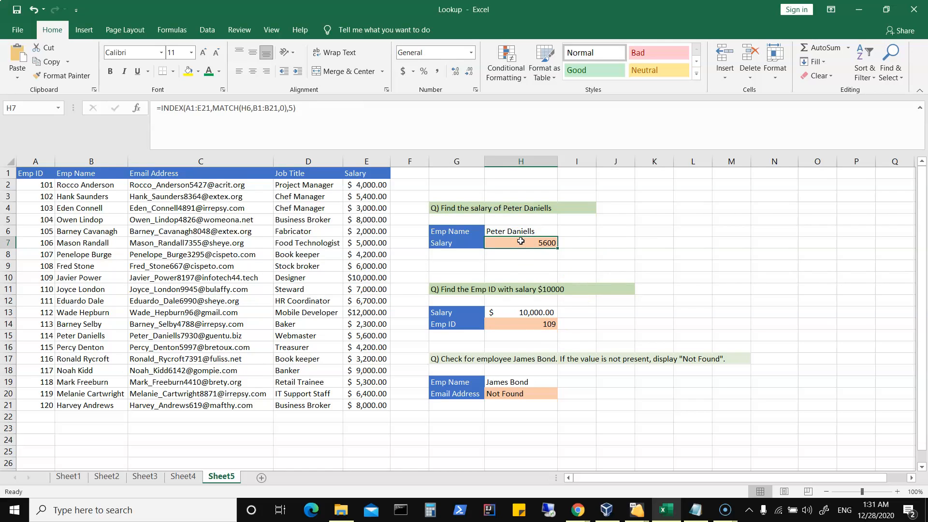
left_click(528, 242)
left_click(542, 325)
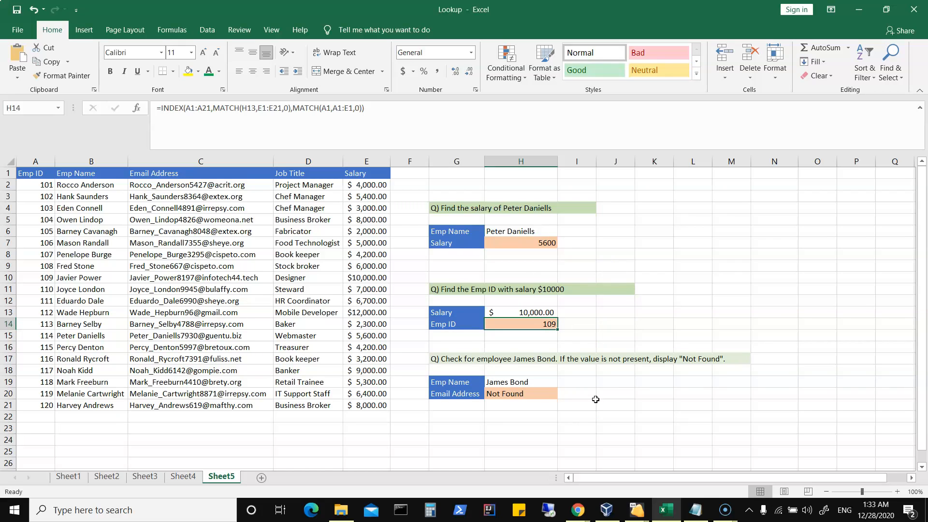
Step: Inspect the "Not Found" formula in H20, and read the explanation of the xlfn prefix in the Notepad file
left_click(540, 394)
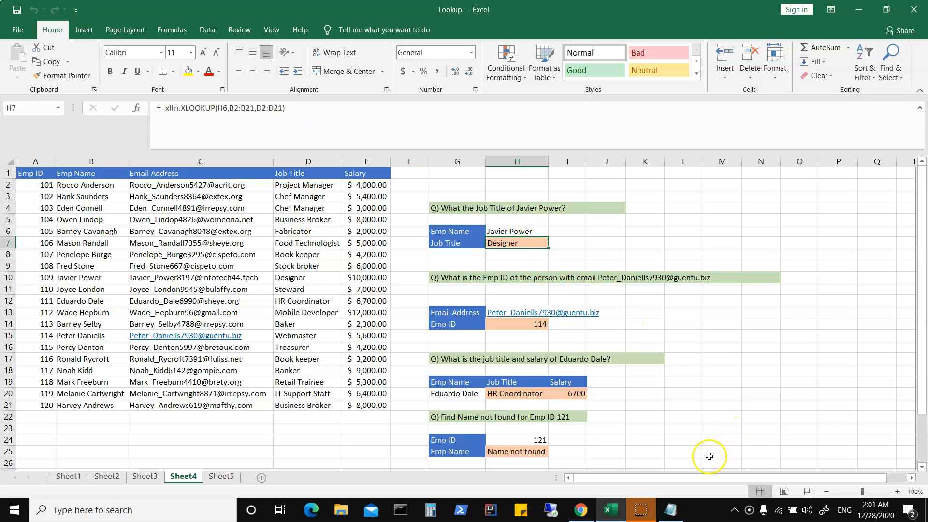
left_click(684, 516)
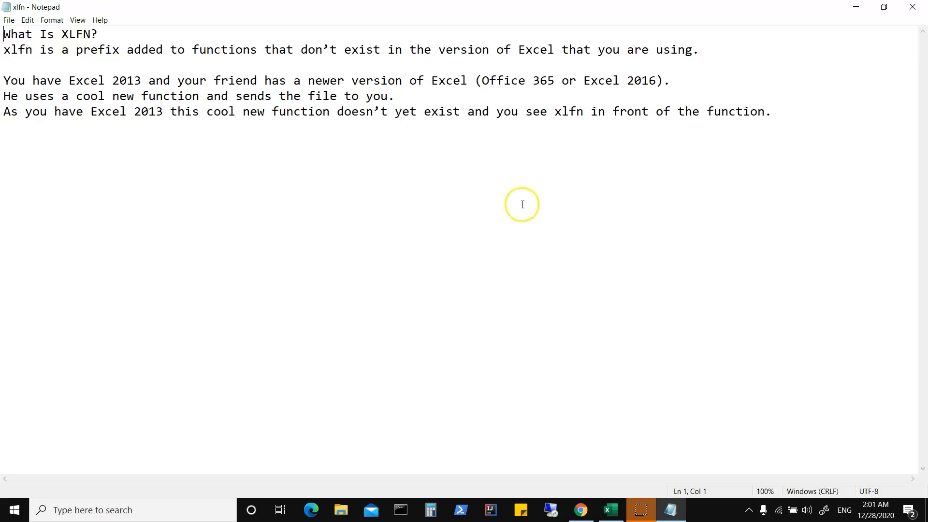
left_click(856, 7)
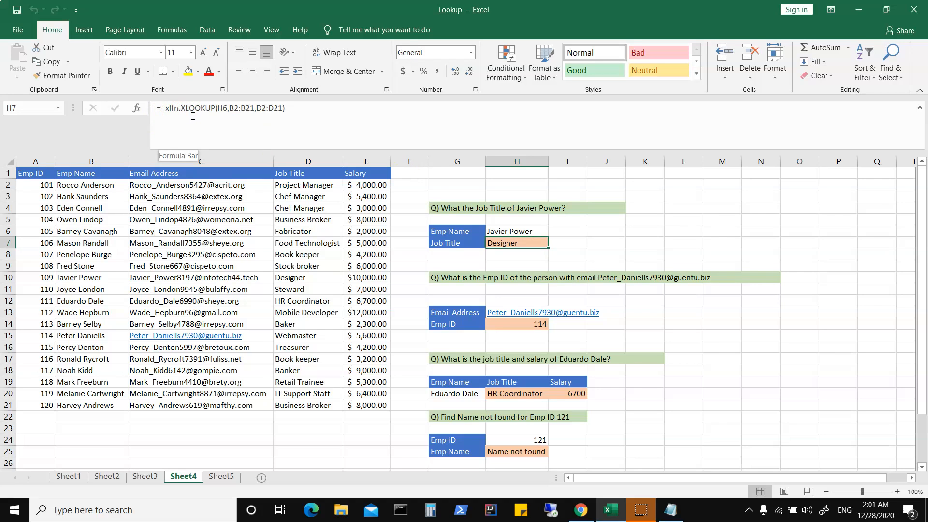
Step: Re-enter the existing XLOOKUP formula in the Job Title cell H7 without editing it, and reselect the cell to inspect it
left_click(338, 108)
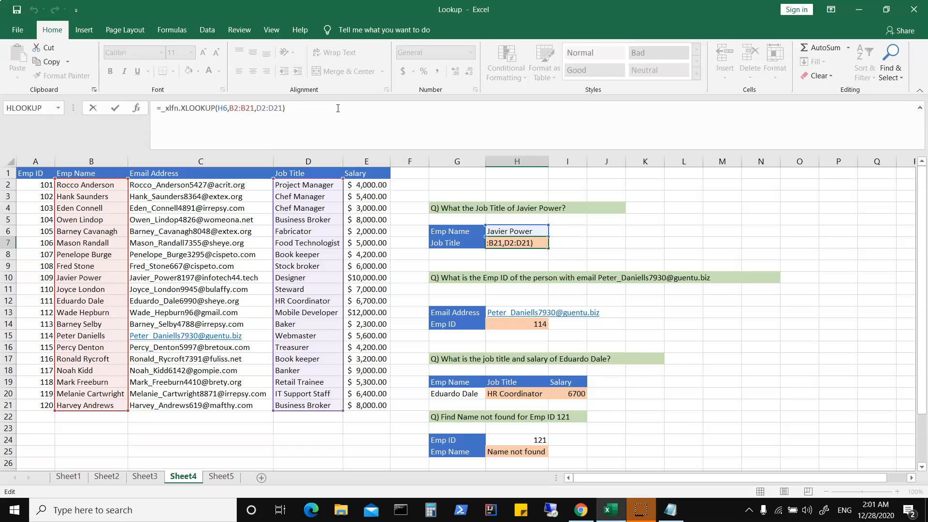
key("Return")
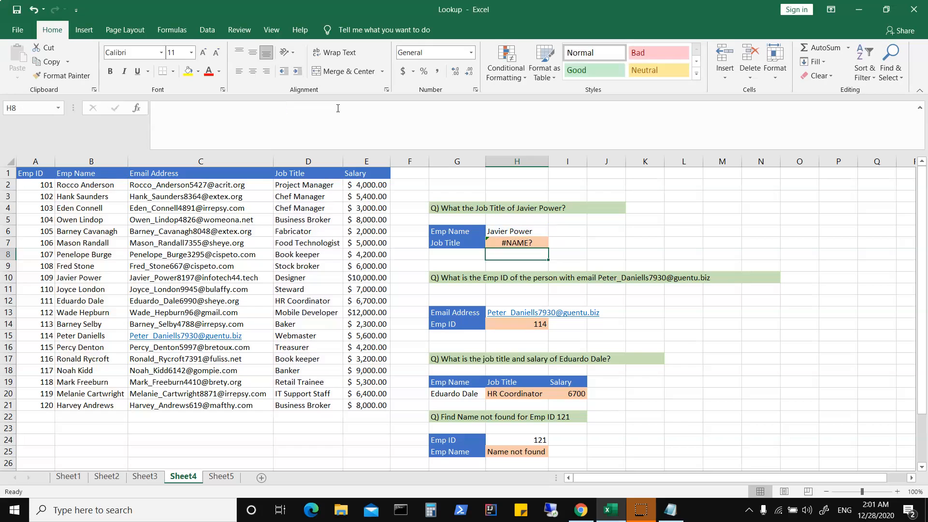
left_click(528, 242)
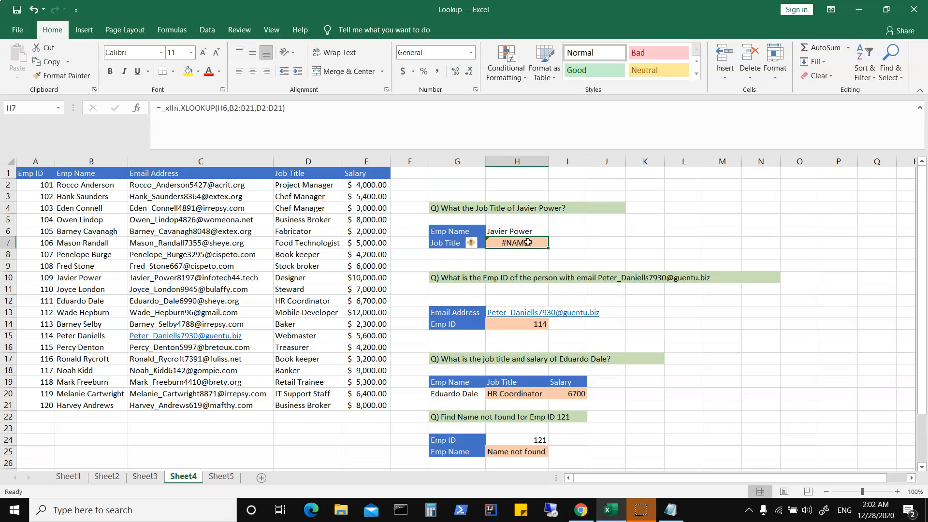
Step: Replace _xlfn.XLOOKUP with LOOKUP in H7, making the formula =LOOKUP(H6,B2:B21,D2:D21)
left_click(185, 108)
key("BackSpace")
key("BackSpace")
key("BackSpace")
key("BackSpace")
key("BackSpace")
key("BackSpace")
key("BackSpace")
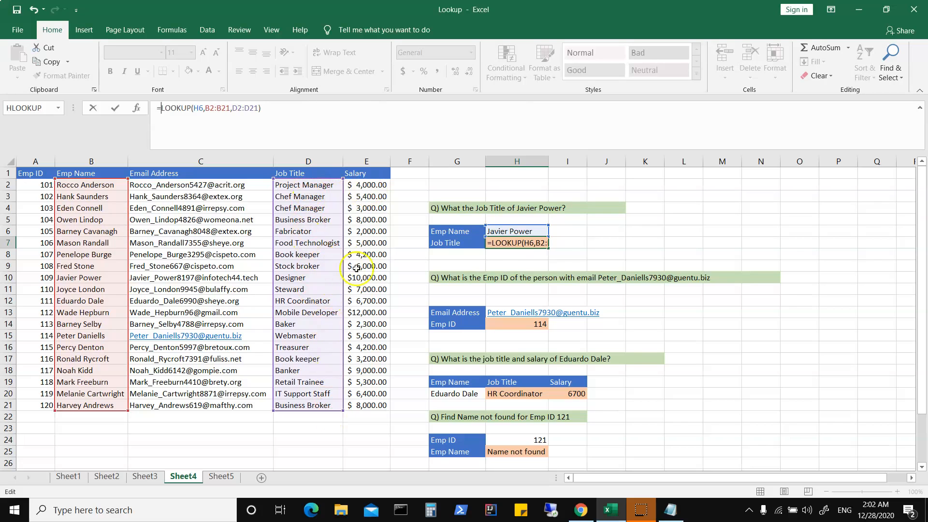
left_click(293, 105)
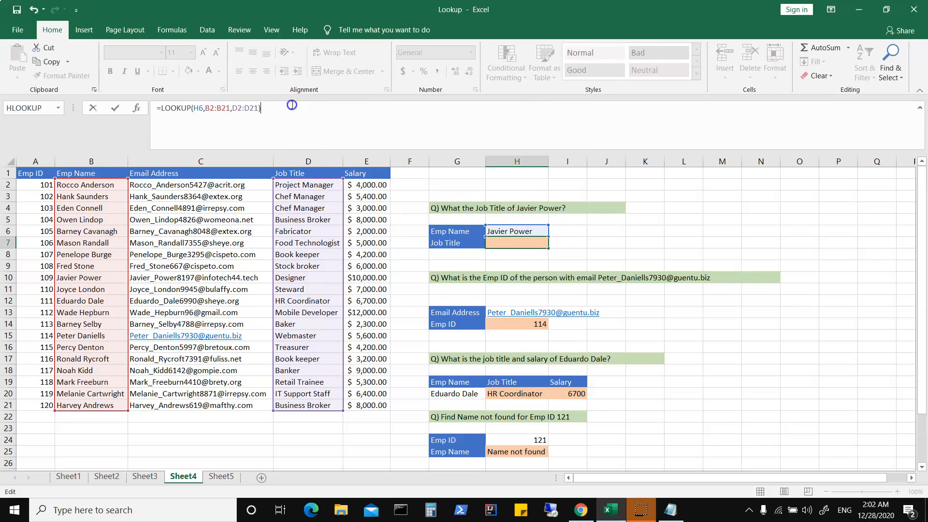
key("Return")
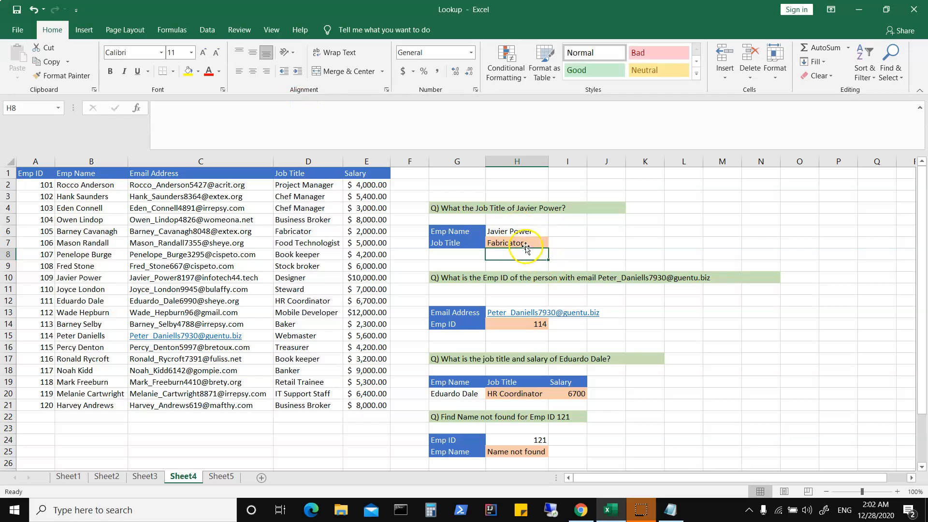
Step: Change the Emp ID formula in H14 to =LOOKUP(H13,C2:C21,A2:A21)
left_click(528, 324)
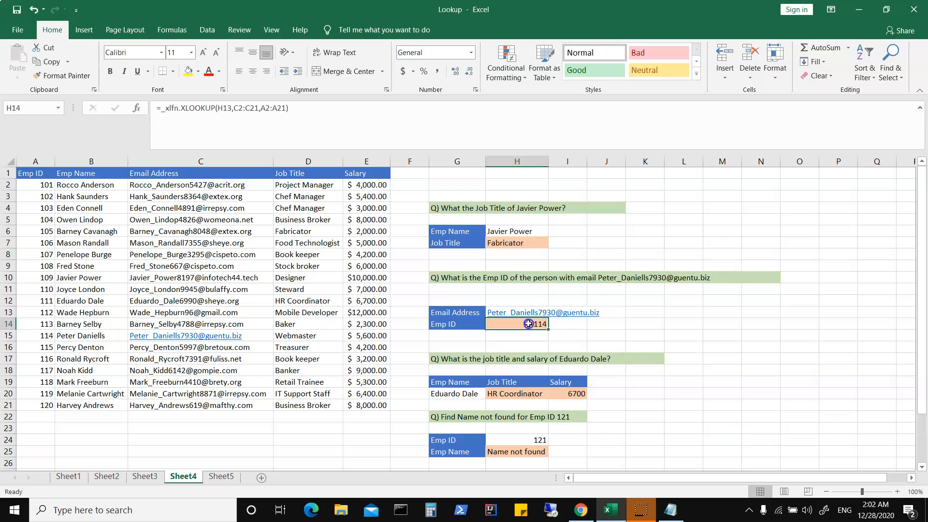
left_click(183, 108)
key("BackSpace")
key("BackSpace")
key("BackSpace")
key("BackSpace")
key("BackSpace")
key("BackSpace")
key("BackSpace")
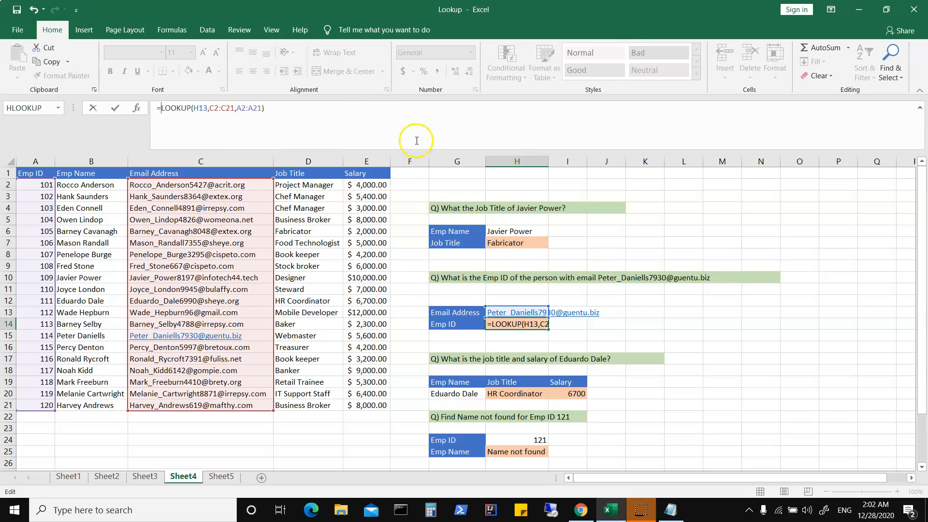
left_click(351, 108)
key("Return")
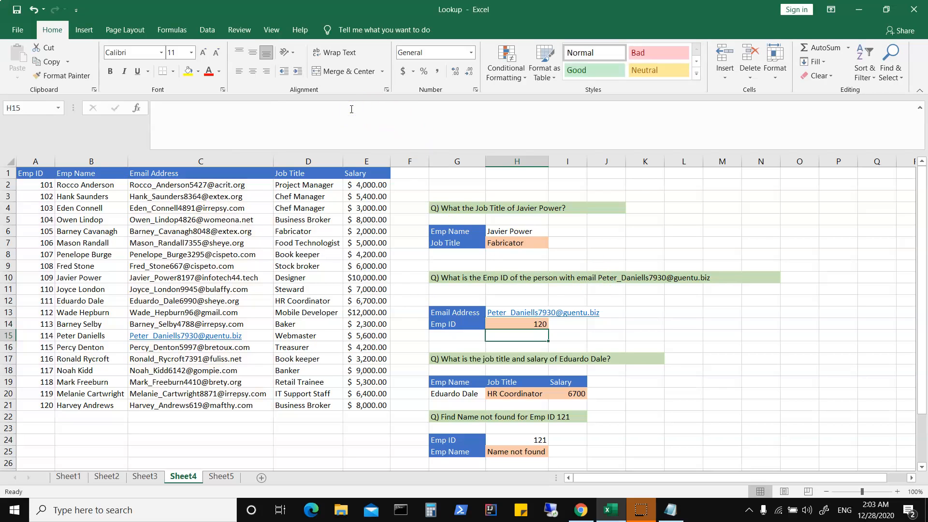
Step: Try to change the array formula in H20 to =LOOKUP(G20,B2:B21,D2:E21)
left_click(514, 393)
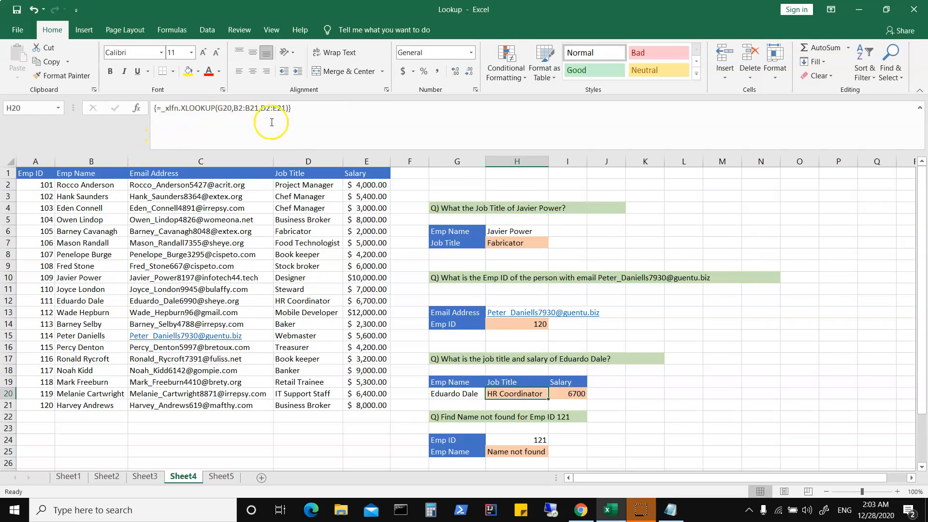
left_click(306, 107)
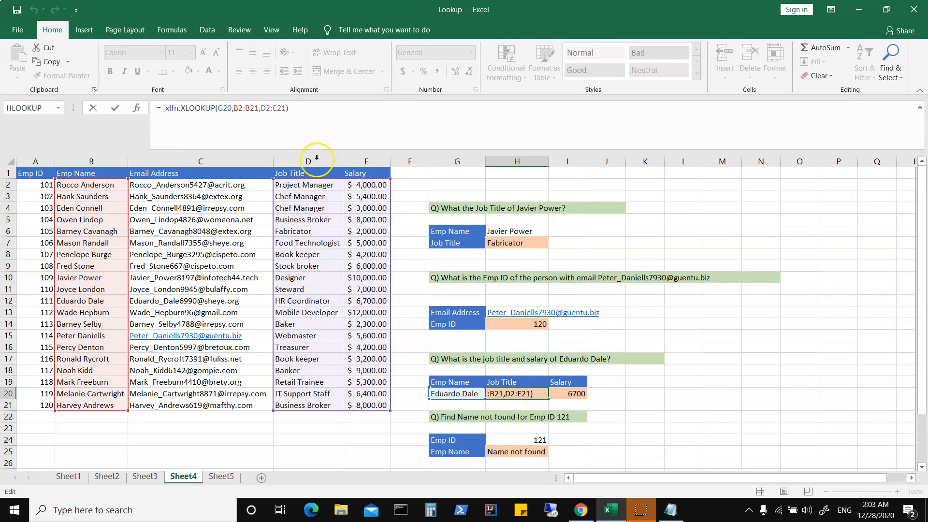
left_click(186, 108)
key("BackSpace")
key("BackSpace")
key("BackSpace")
key("BackSpace")
key("BackSpace")
key("BackSpace")
key("BackSpace")
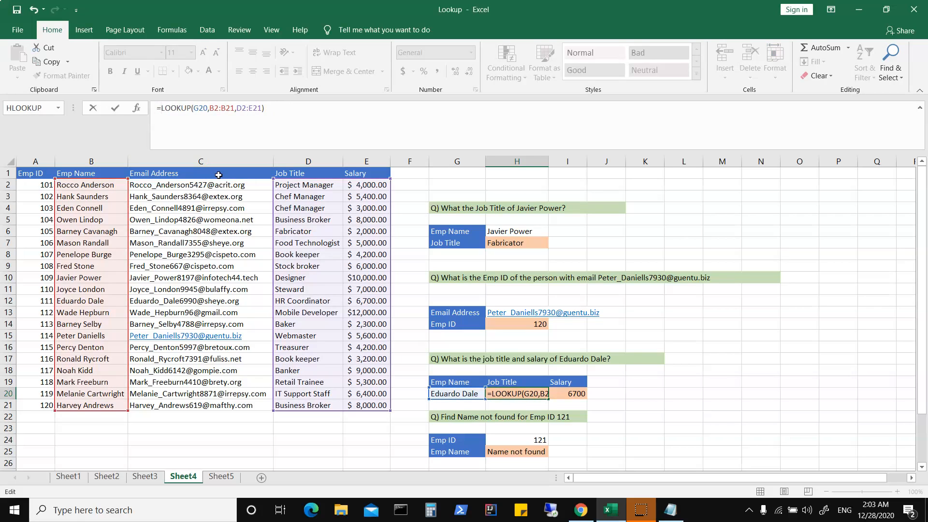
key("Return")
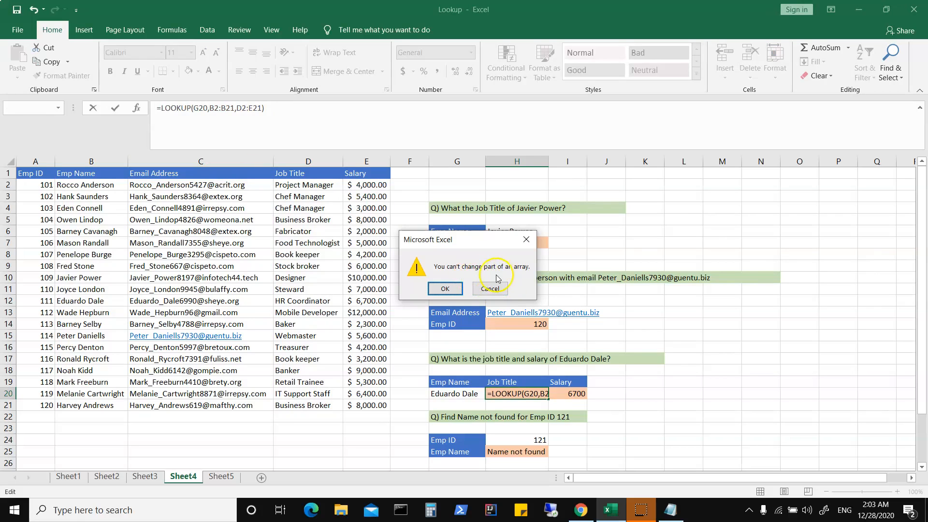
left_click(448, 288)
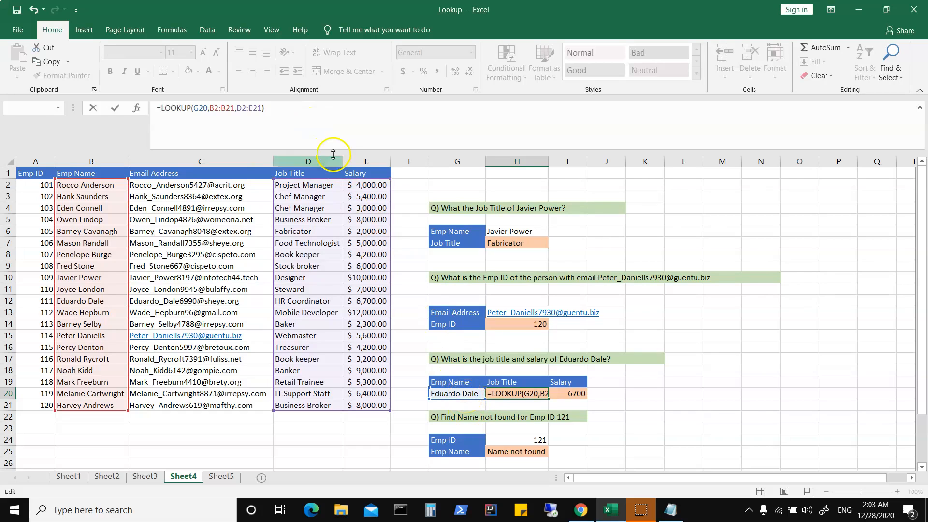
Step: Clear H20's formula back to the equals sign and start a new LOOKUP with G20 as the lookup value
left_click(277, 110)
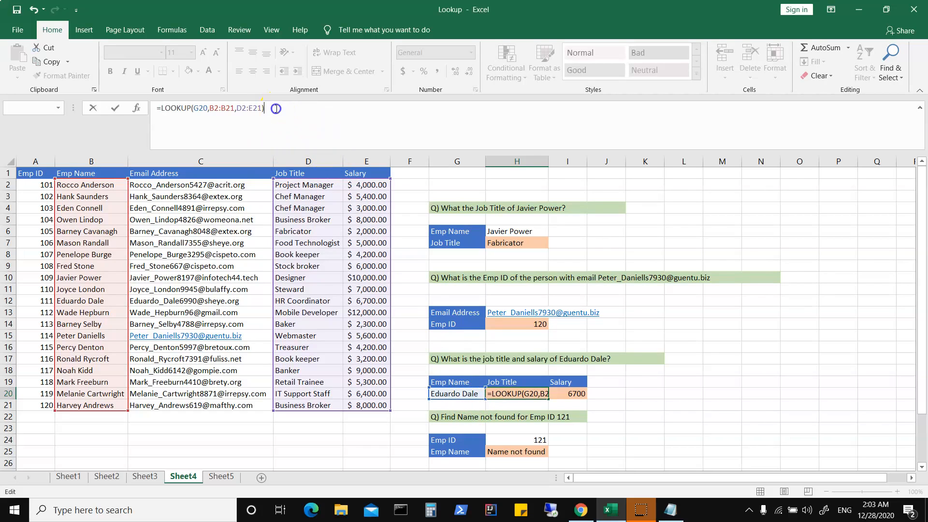
key("BackSpace")
key("BackSpace")
key("BackSpace")
key("BackSpace")
key("BackSpace")
key("BackSpace")
key("BackSpace")
key("BackSpace")
key("BackSpace")
key("BackSpace")
key("BackSpace")
key("BackSpace")
key("BackSpace")
key("BackSpace")
key("BackSpace")
key("BackSpace")
key("BackSpace")
key("BackSpace")
key("BackSpace")
key("BackSpace")
key("BackSpace")
key("BackSpace")
key("BackSpace")
key("BackSpace")
key("BackSpace")
type("lookup")
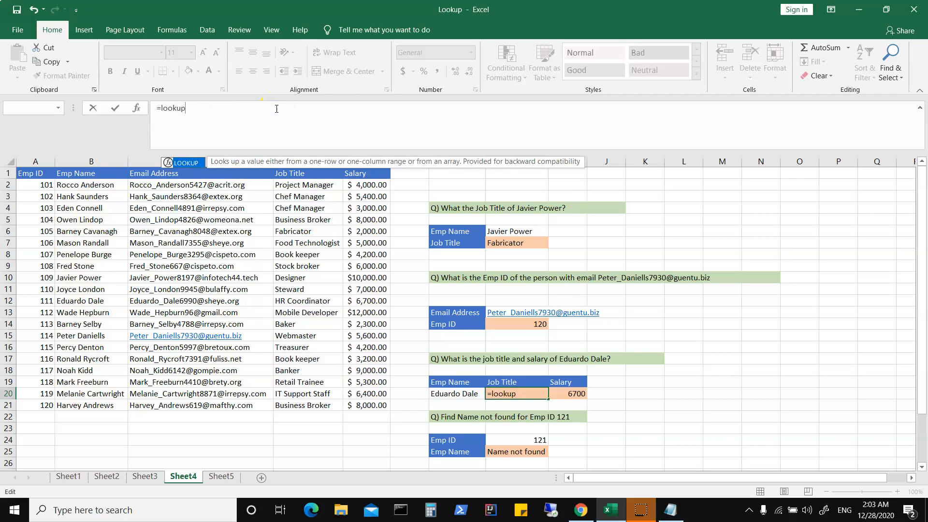
type("(")
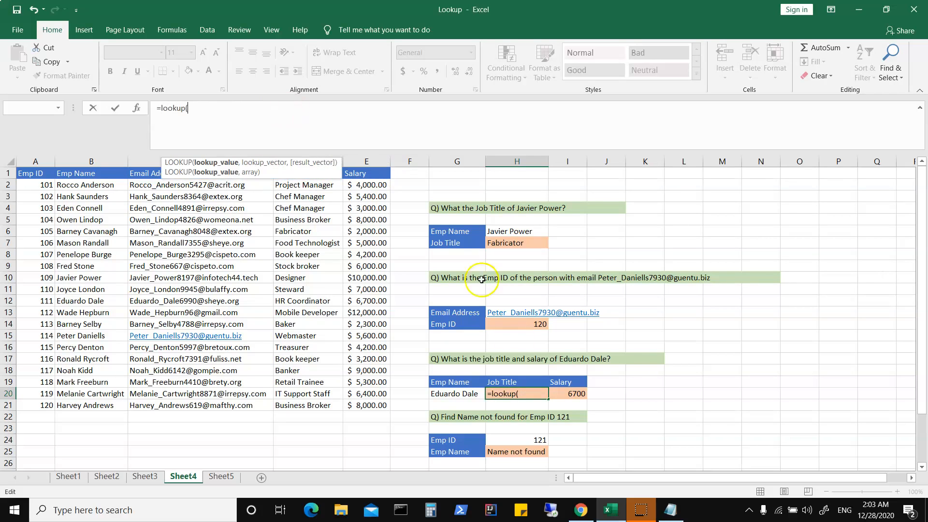
left_click(456, 393)
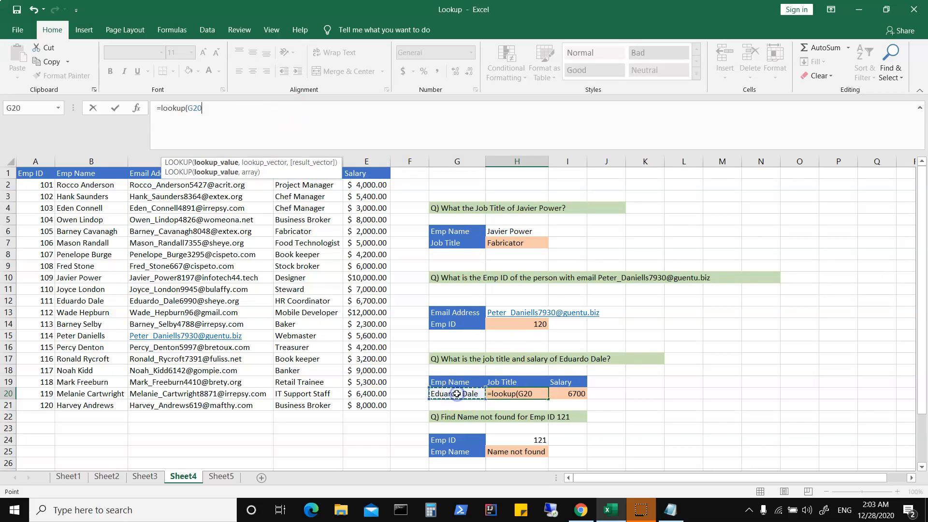
type(",")
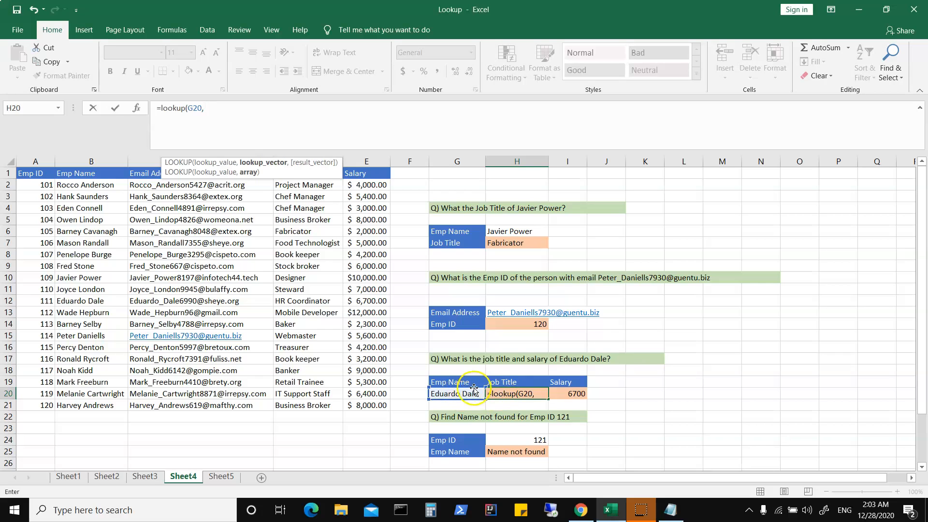
Step: Try to complete H20's LOOKUP with lookup vector B2:B21 and result vector D2:D21
left_click_drag(95, 185, 97, 405)
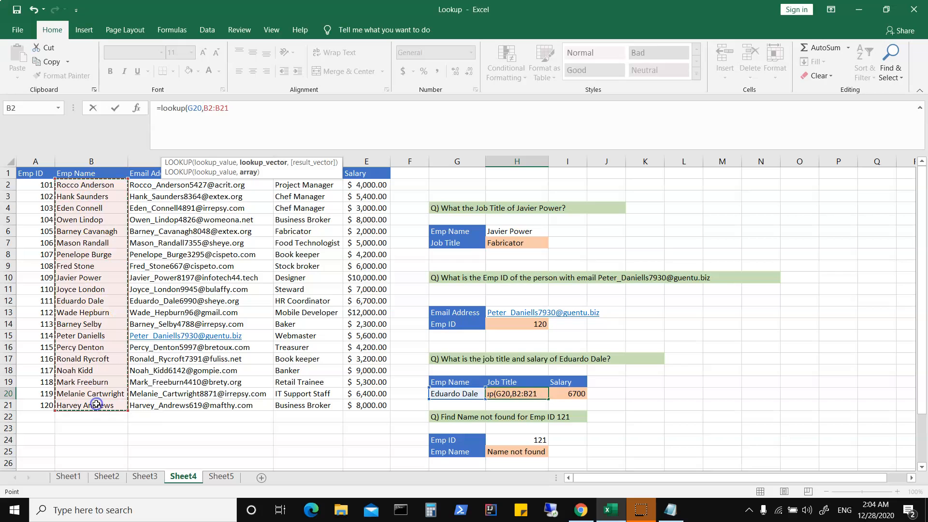
type(",")
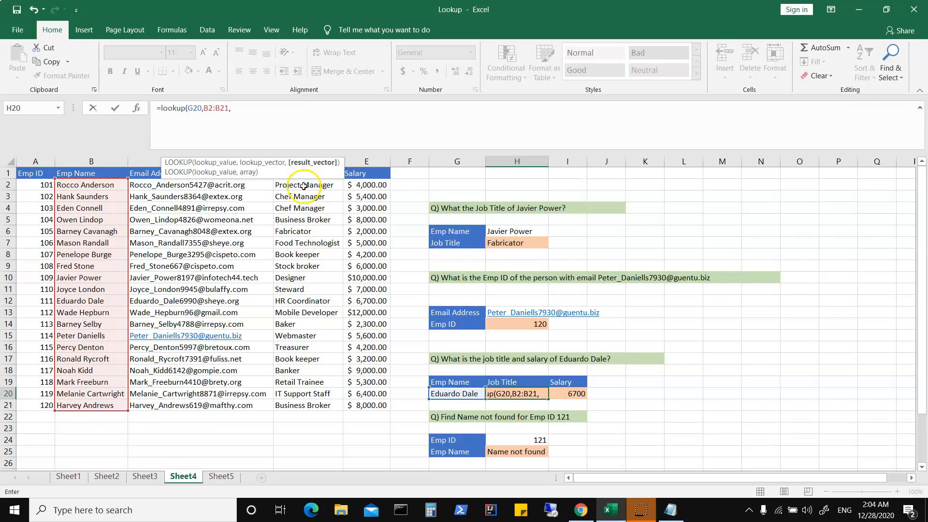
left_click_drag(304, 185, 302, 405)
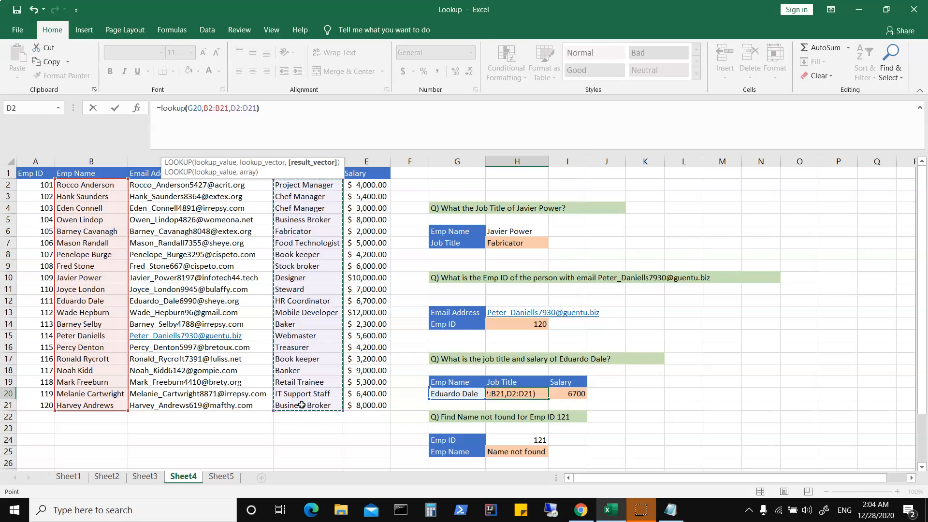
key("Return")
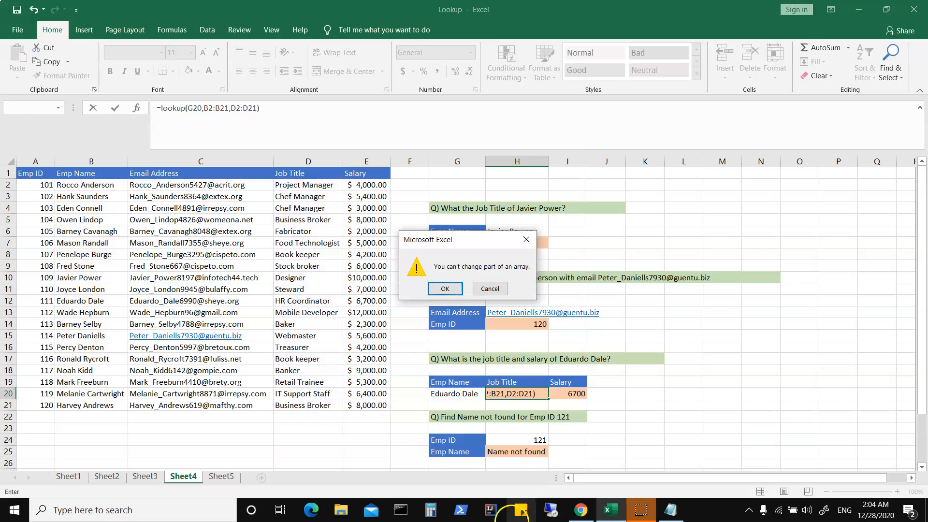
left_click(454, 290)
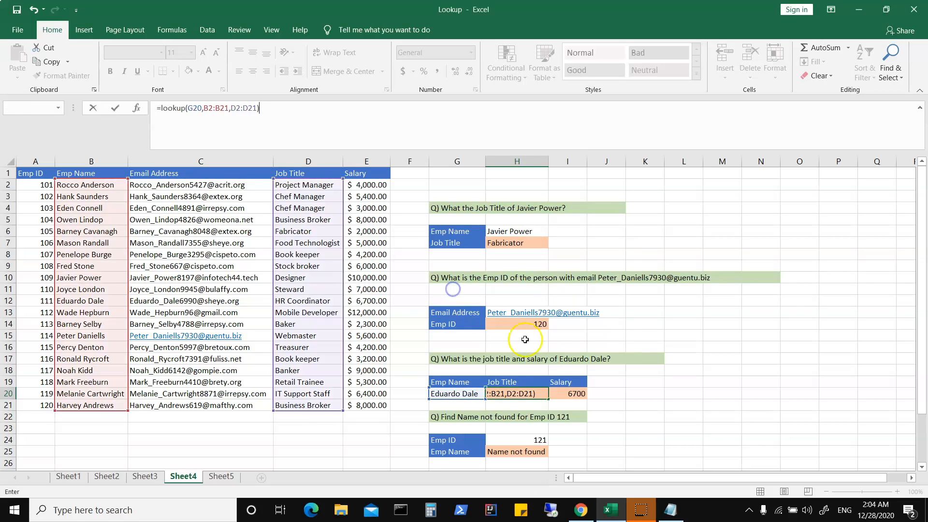
left_click(506, 394)
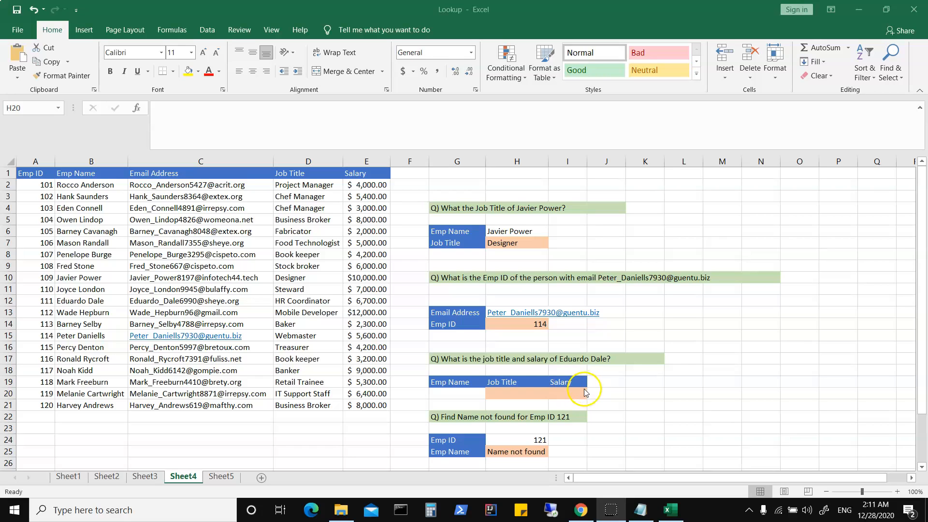
Step: Enter =LOOKUP(G20,B2:B21,D2:D21) in the Job Title answer cell H20
left_click(500, 392)
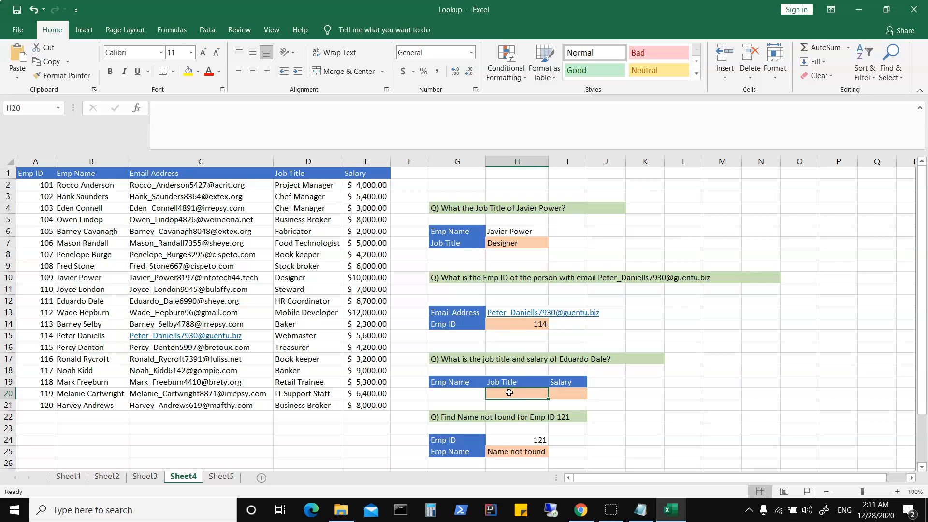
type("=")
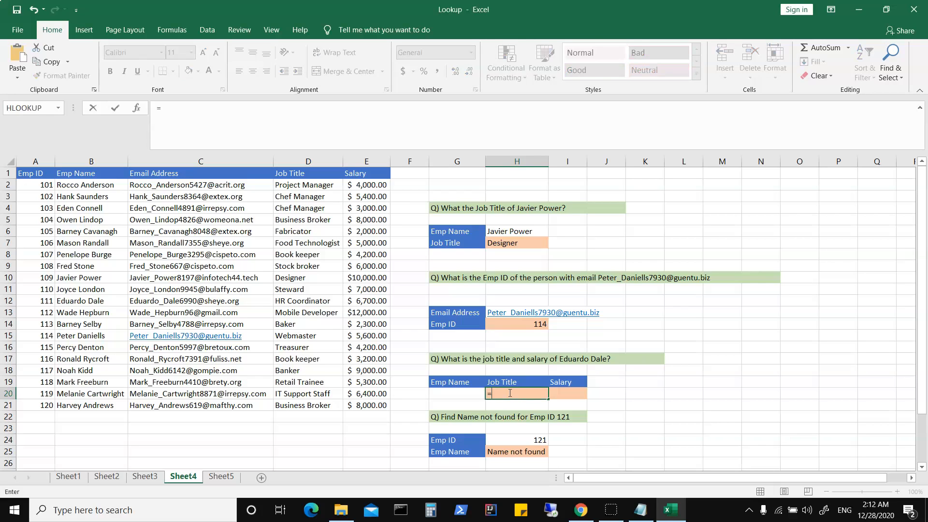
type("l")
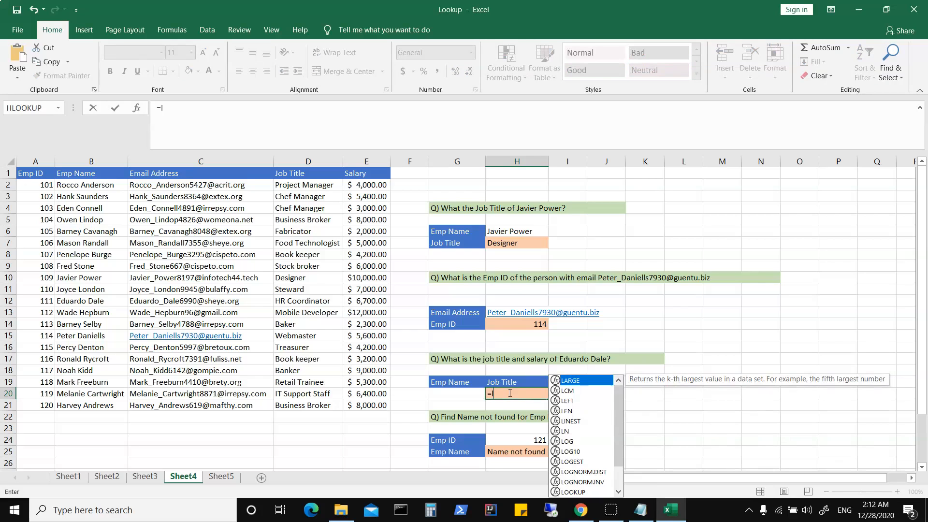
type("ookup(")
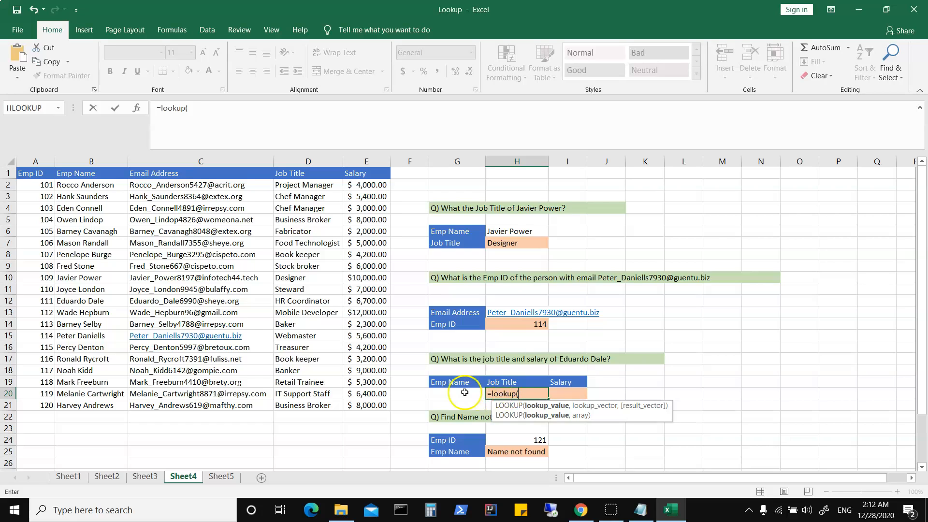
left_click(450, 395)
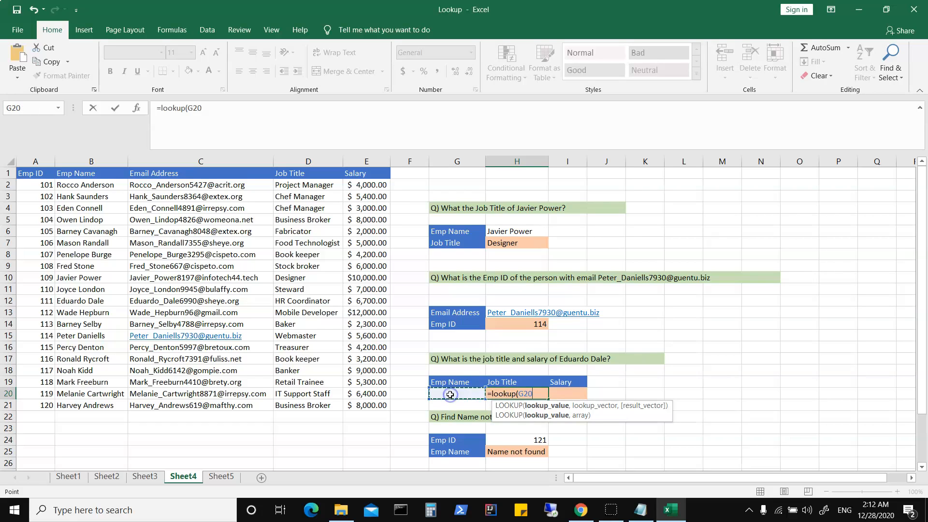
type(",")
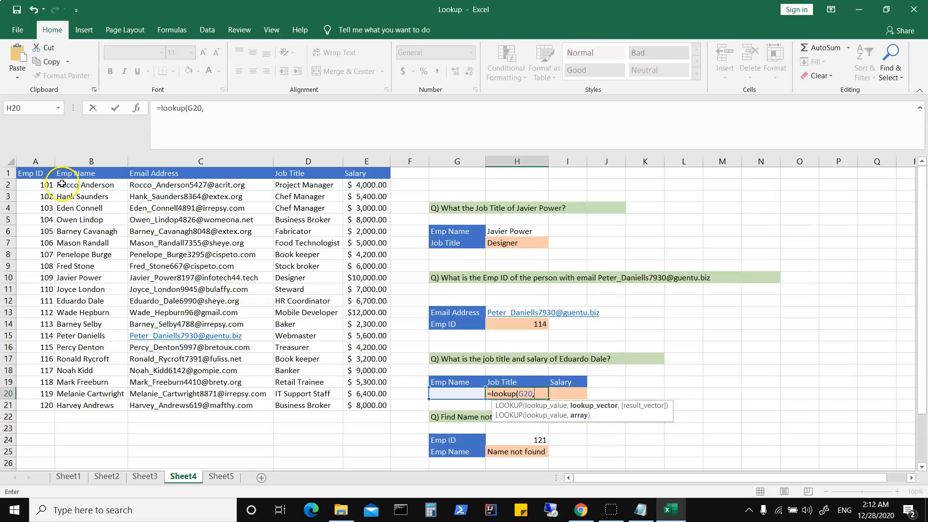
left_click_drag(76, 184, 84, 405)
type(",")
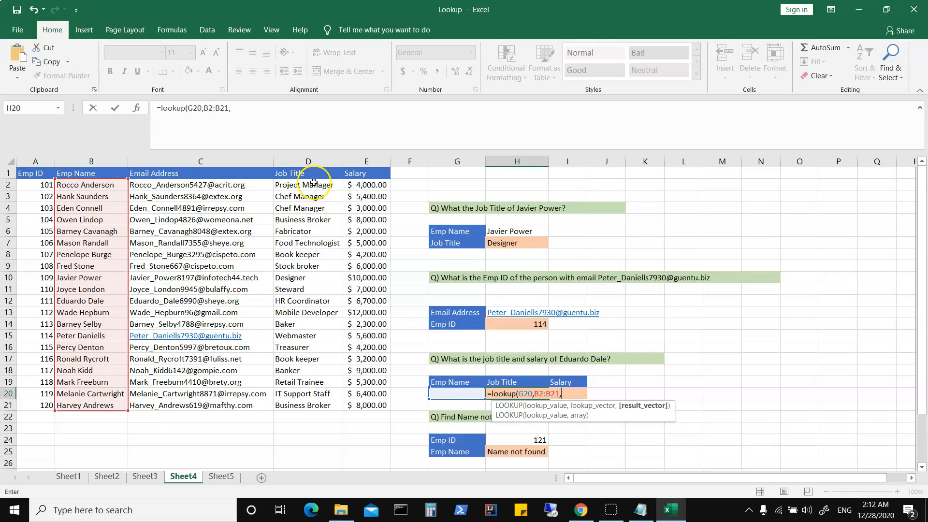
left_click_drag(314, 184, 315, 404)
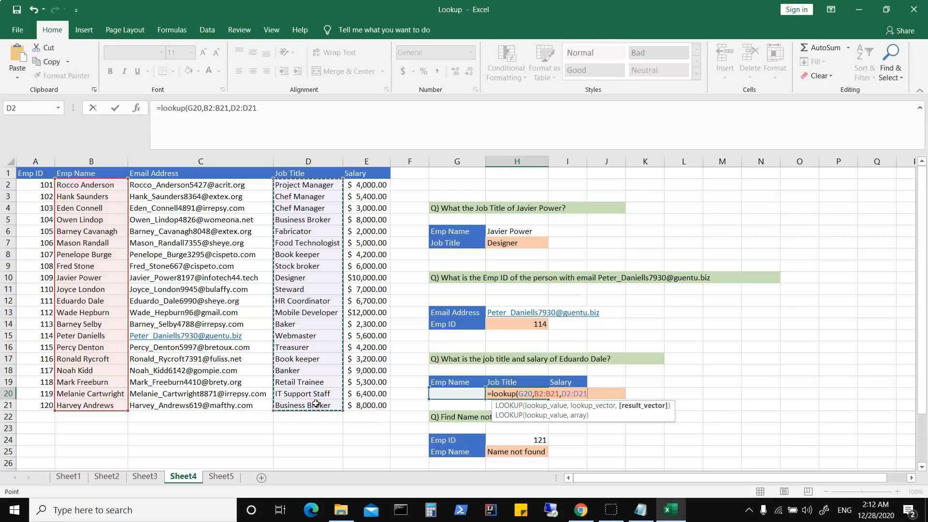
type(")")
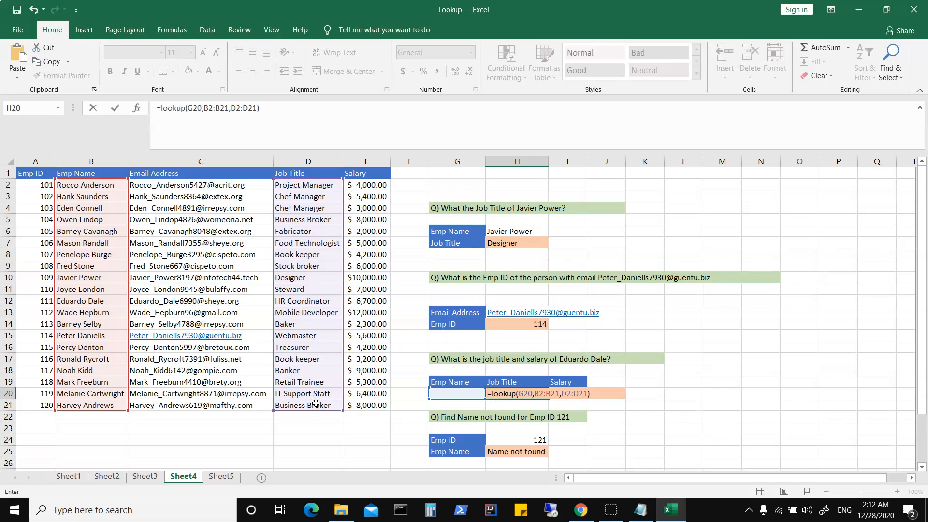
key("Return")
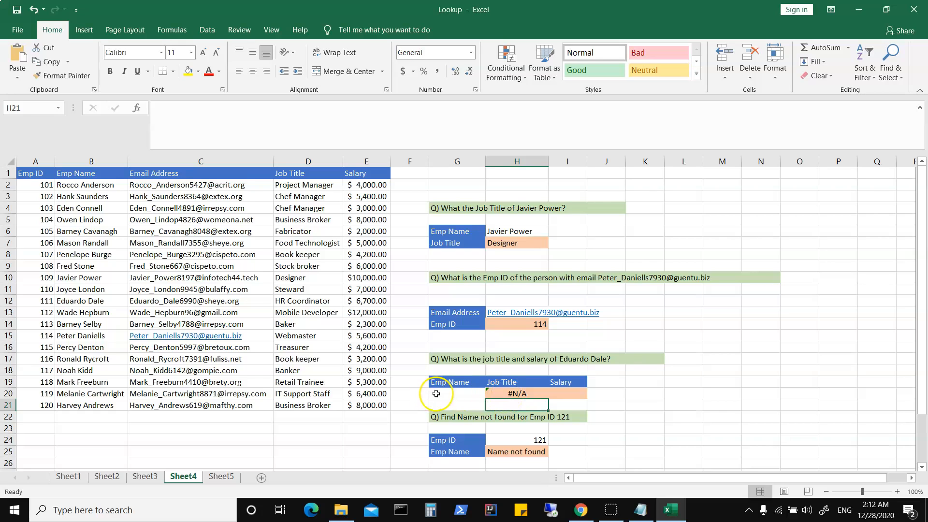
Step: Fill H20's formula into Salary cell I20 and change its lookup vector to B2:B21, with E2:E21 as the result vector
left_click(529, 393)
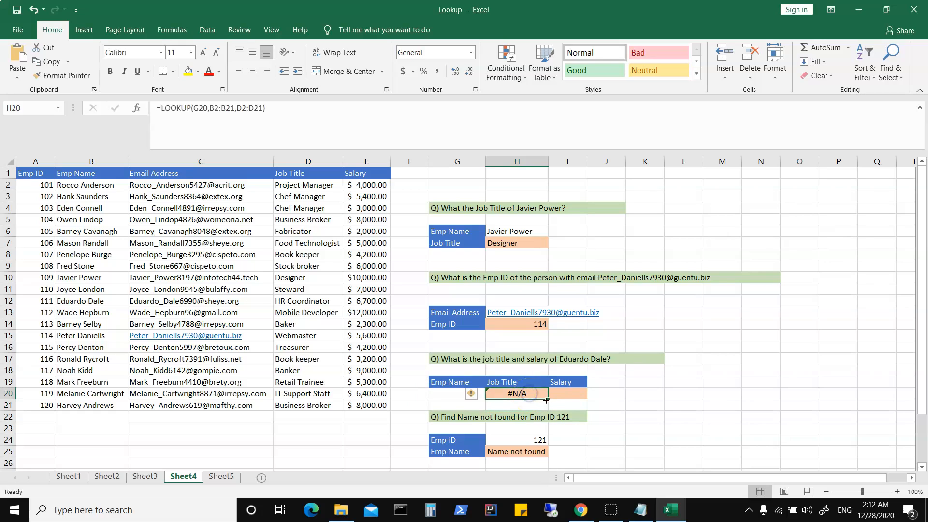
left_click_drag(549, 400, 586, 393)
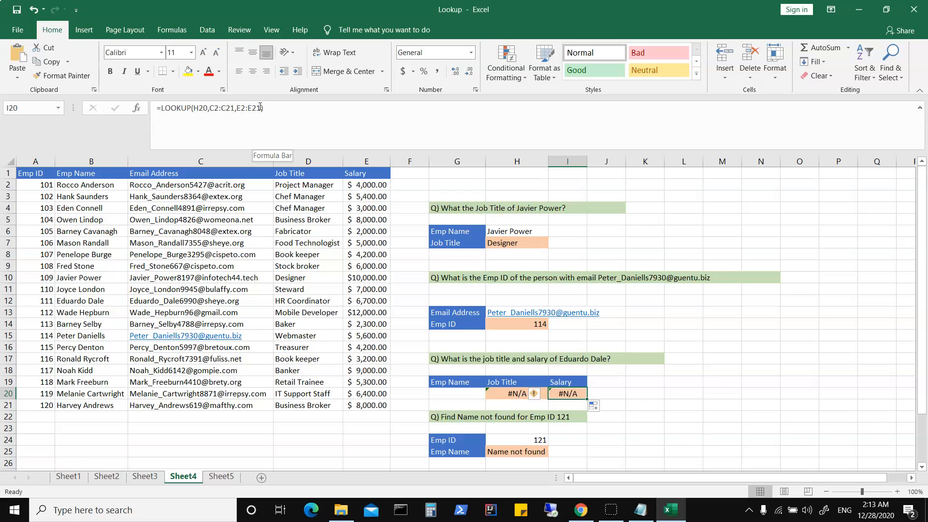
left_click(260, 108)
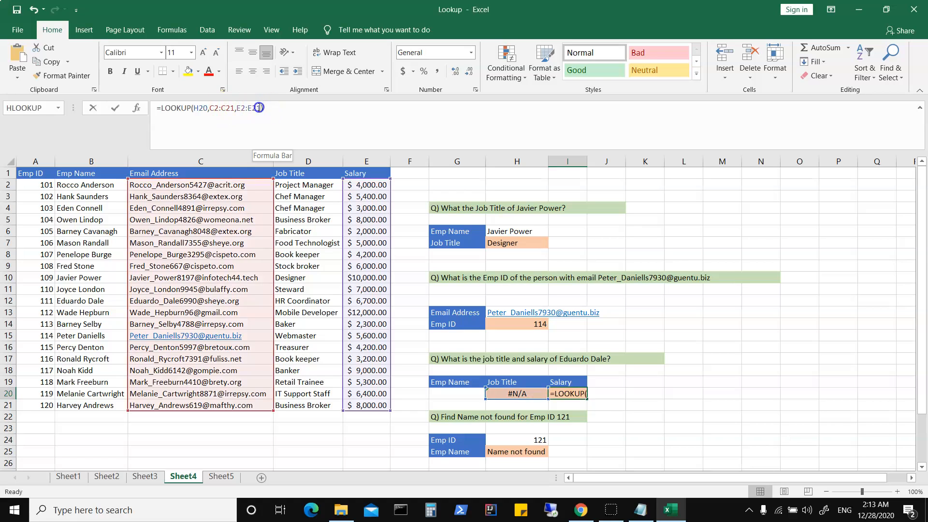
key("BackSpace")
key("BackSpace")
key("BackSpace")
key("BackSpace")
key("BackSpace")
key("BackSpace")
key("BackSpace")
key("BackSpace")
key("BackSpace")
key("BackSpace")
key("BackSpace")
key("BackSpace")
key("BackSpace")
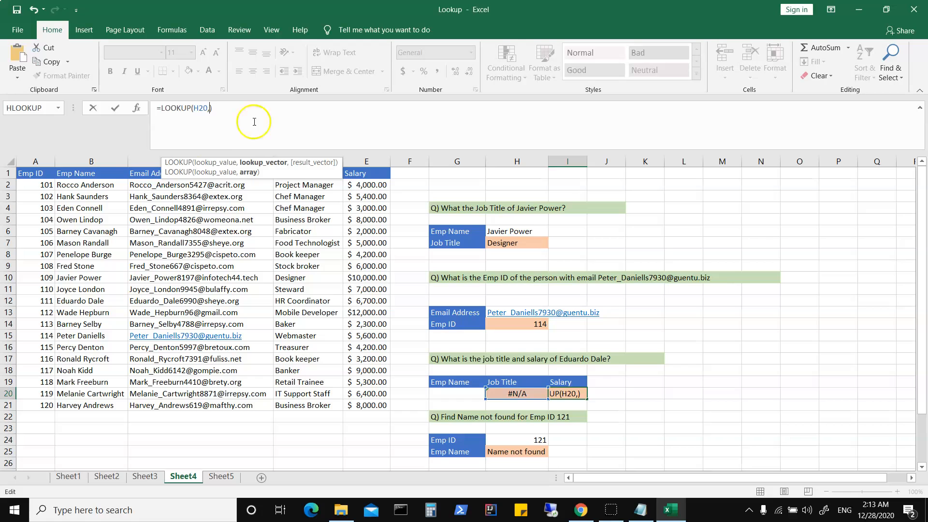
left_click_drag(90, 185, 89, 404)
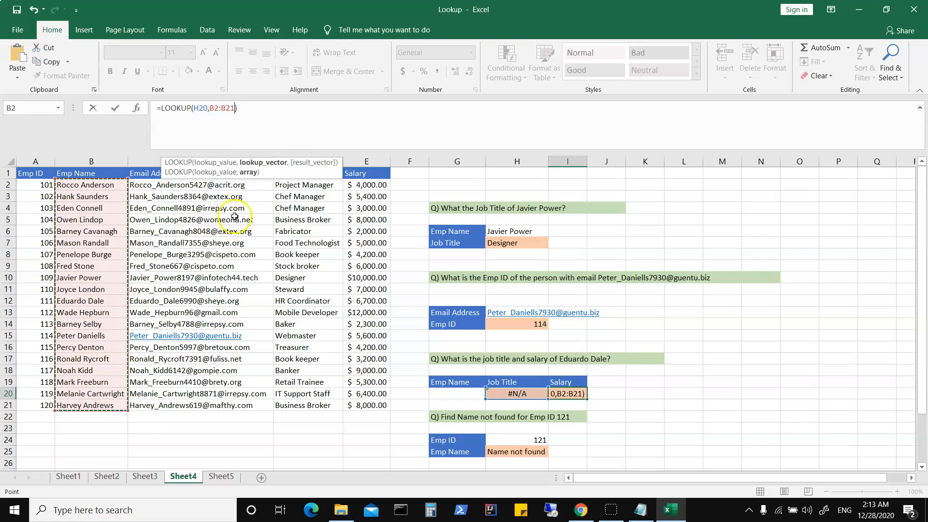
type(",")
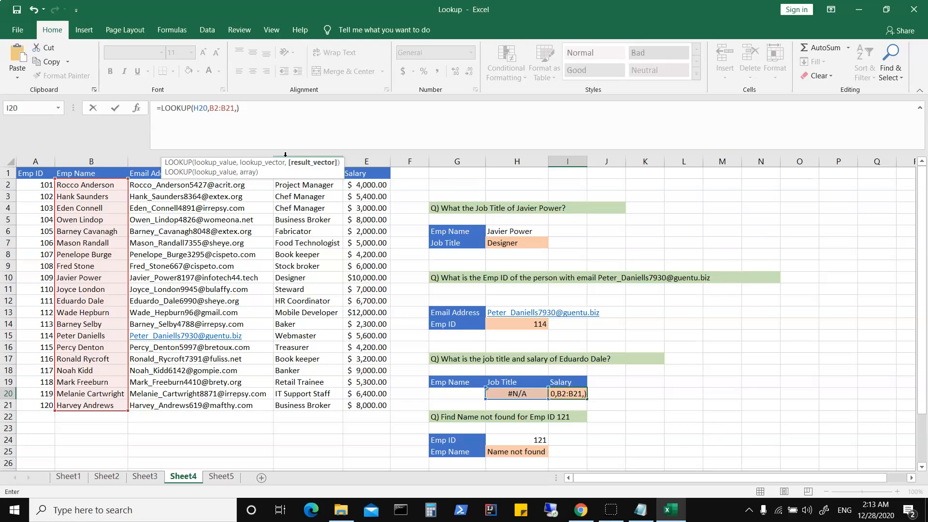
left_click_drag(371, 185, 368, 405)
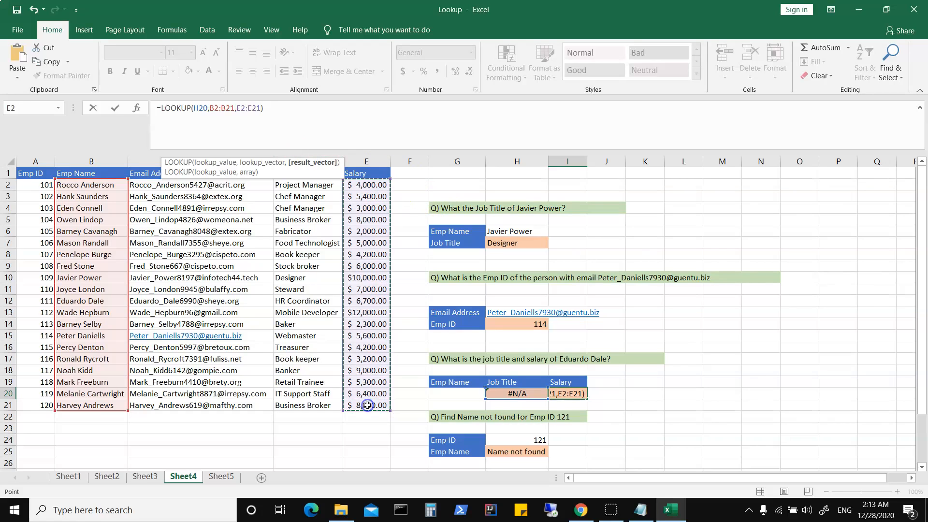
Step: Change the lookup value in I20's LOOKUP formula to G20
left_click(207, 108)
key("BackSpace")
key("BackSpace")
key("BackSpace")
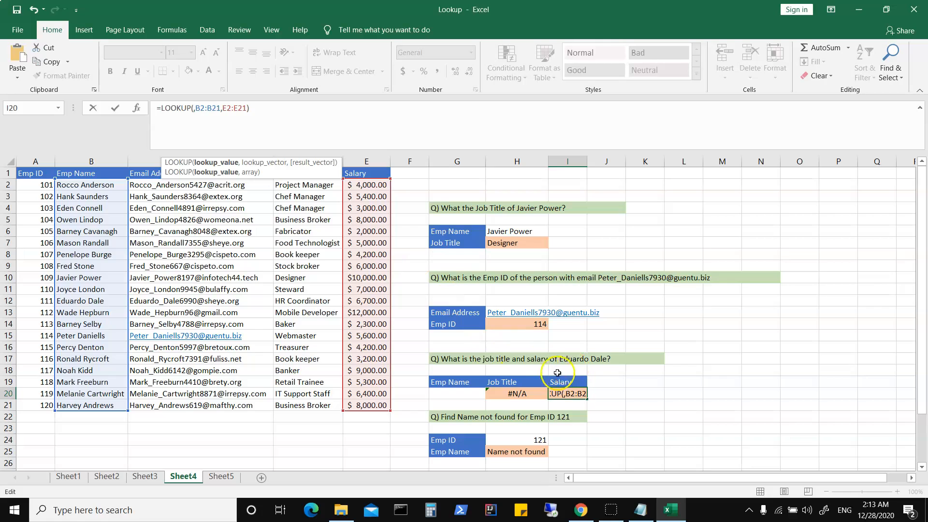
left_click(466, 394)
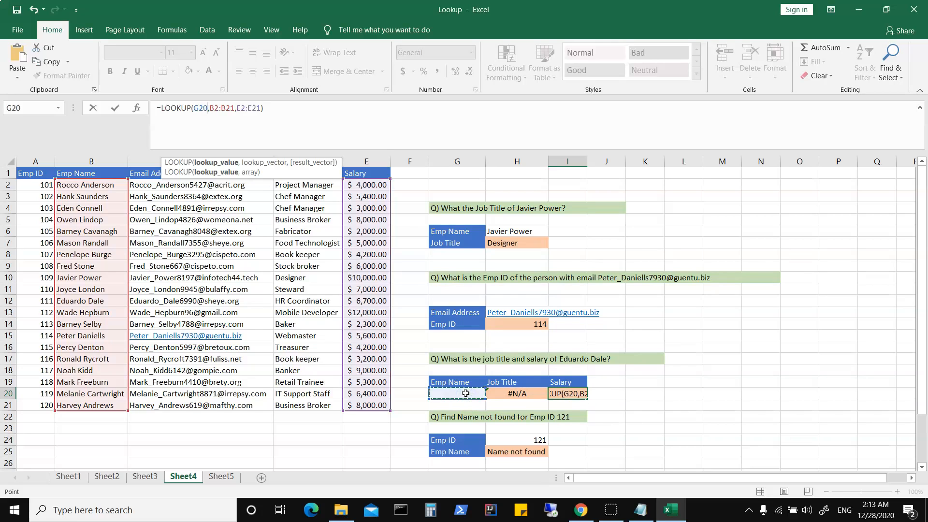
key("Return")
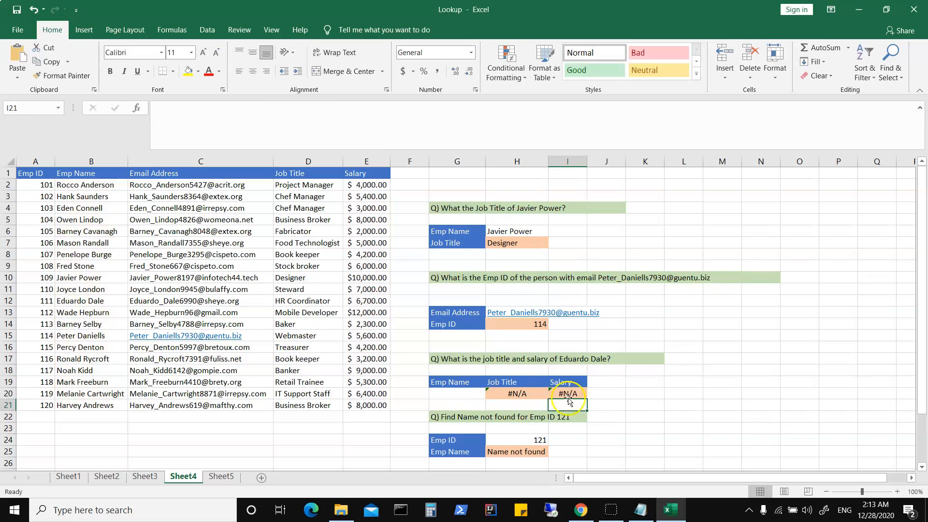
Step: Fill the Emp Name cell G20 with a reference to the employee name in B12
left_click(456, 394)
type("=")
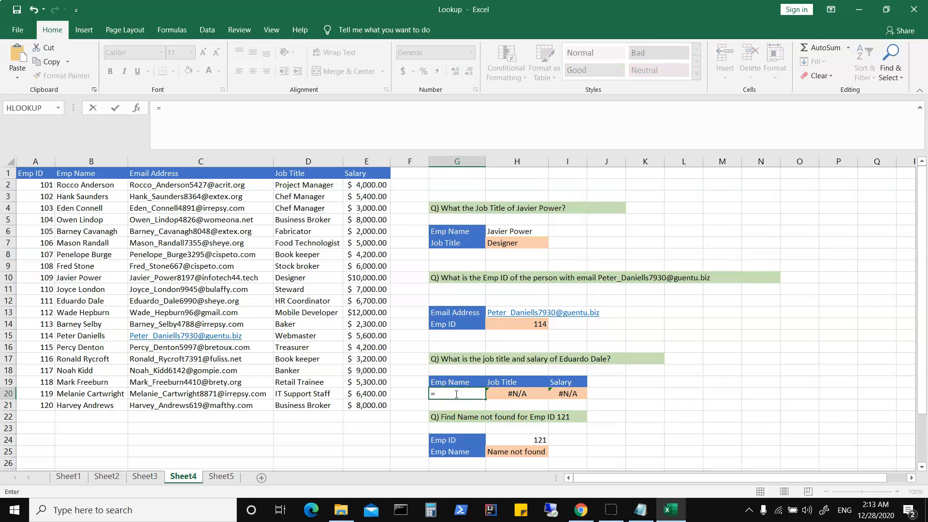
left_click(85, 300)
key("Return")
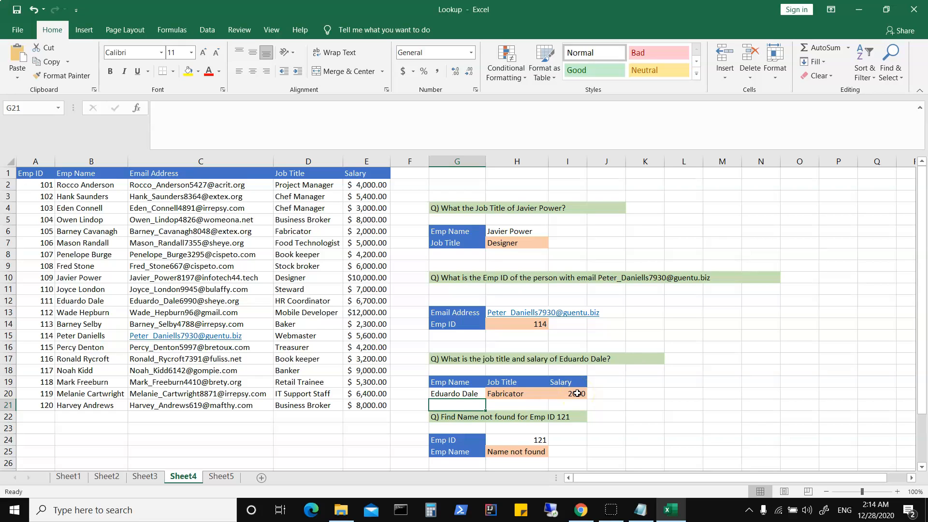
Step: Try to change H25's XLOOKUP formula to =LOOKUP(H24,A2:A21,B2:B21,"Name not found ")
left_click(514, 451)
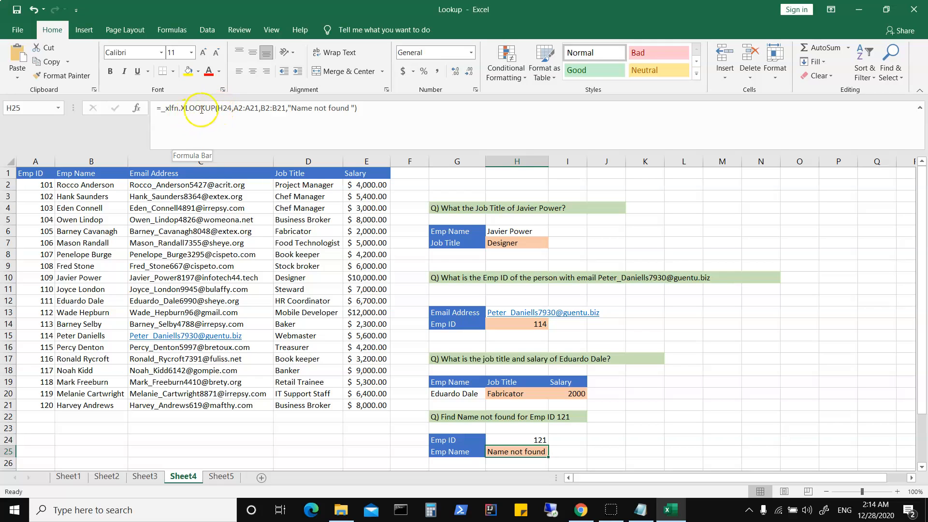
left_click(186, 106)
key("BackSpace")
key("BackSpace")
key("BackSpace")
key("BackSpace")
key("BackSpace")
key("BackSpace")
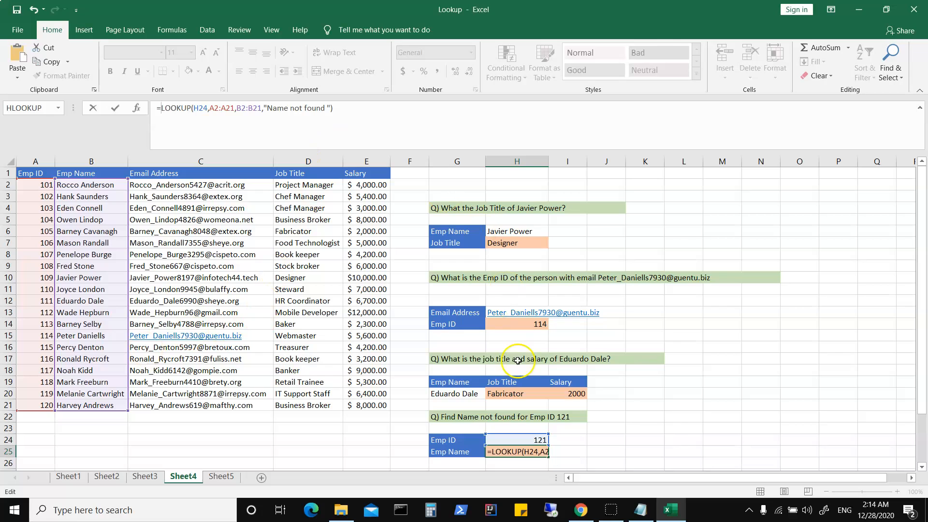
key("Return")
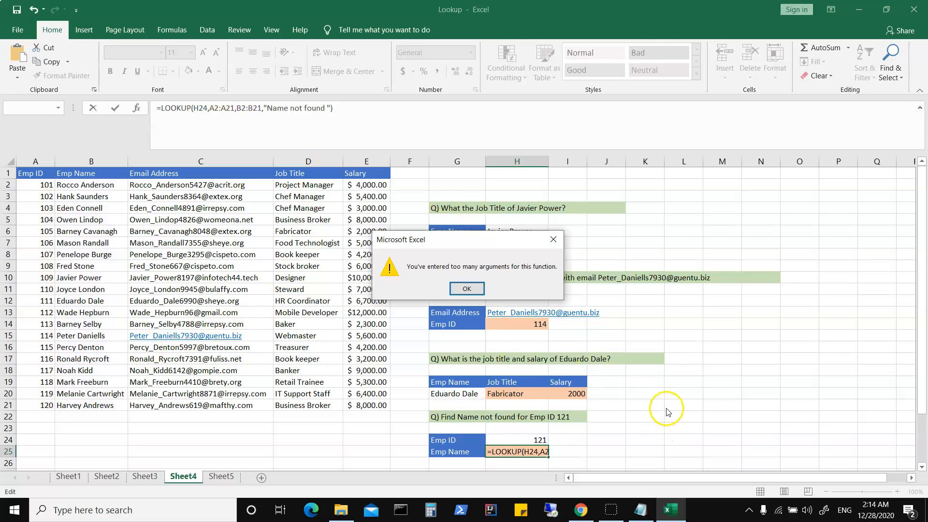
left_click(468, 288)
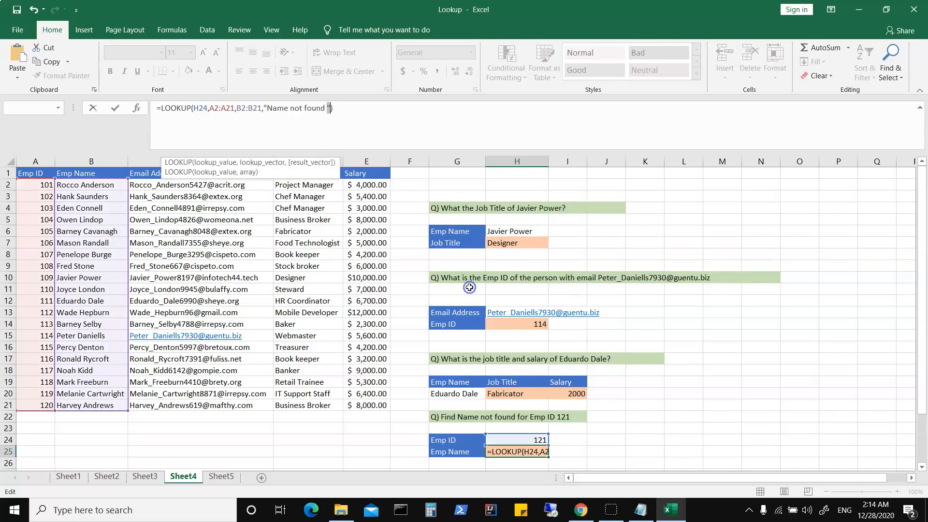
Step: Try to wrap H25's formula in IFERROR as =IFERROR(LOOKUP(H24,A2:A21,B2:B21,"Name not found "))
left_click(264, 108)
key("BackSpace")
key("BackSpace")
type(",")
left_click(286, 119)
left_click(161, 109)
type("iferror")
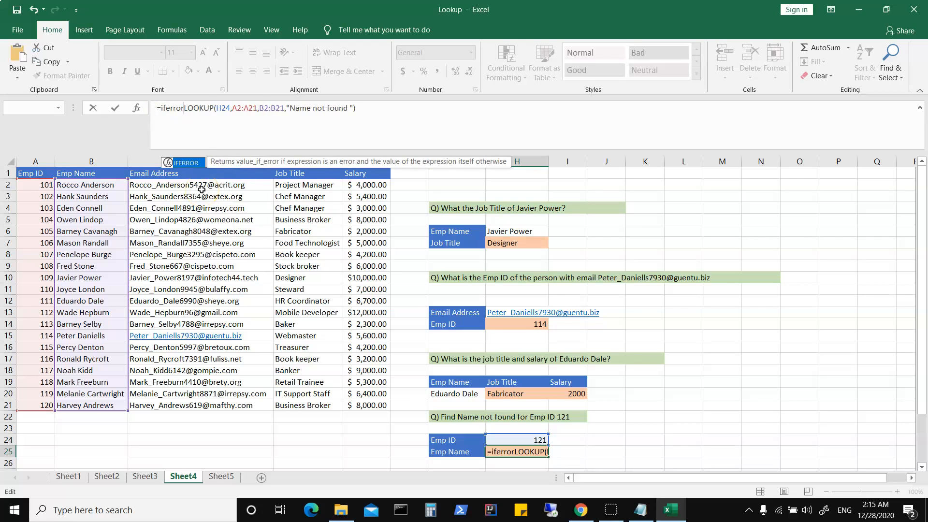
type("(")
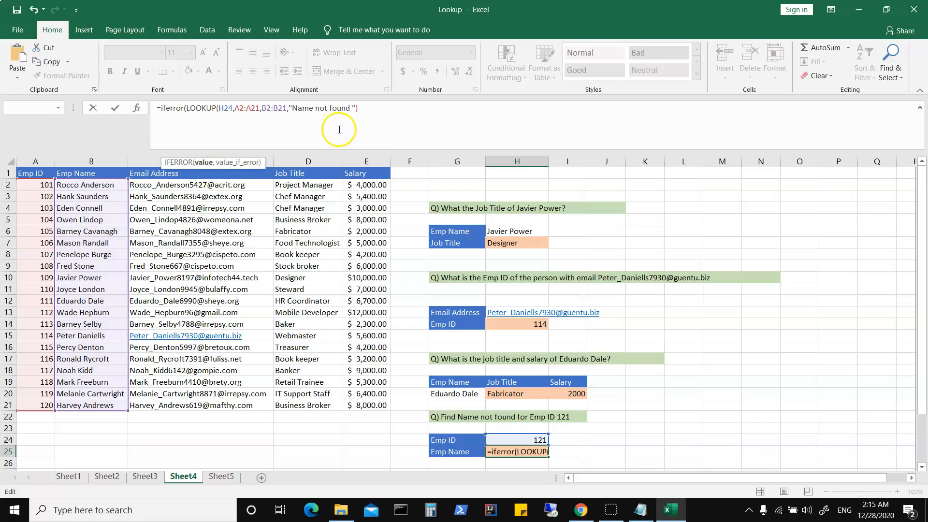
left_click(371, 107)
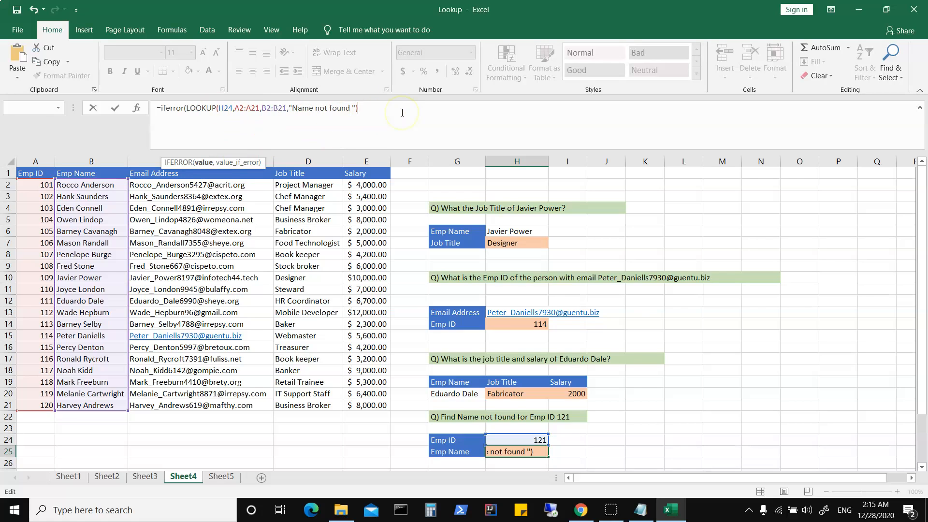
type(")")
key("Return")
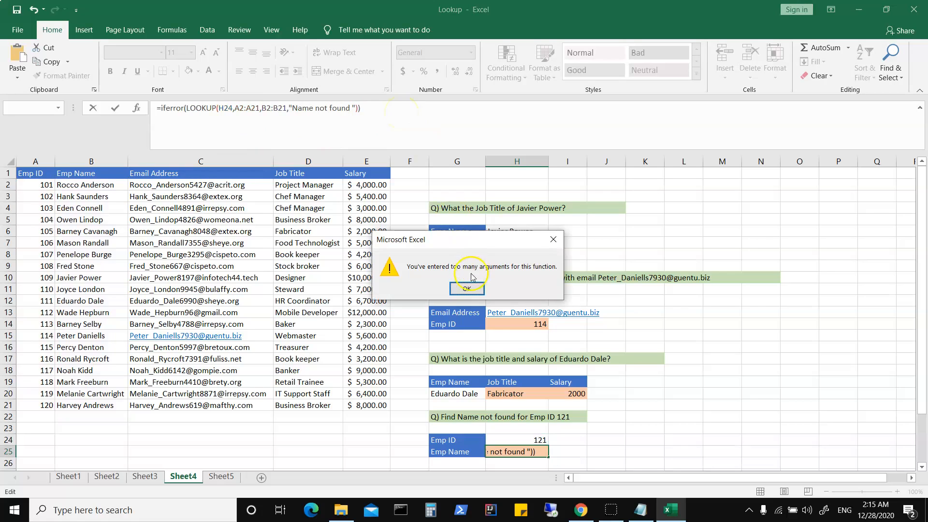
left_click(466, 289)
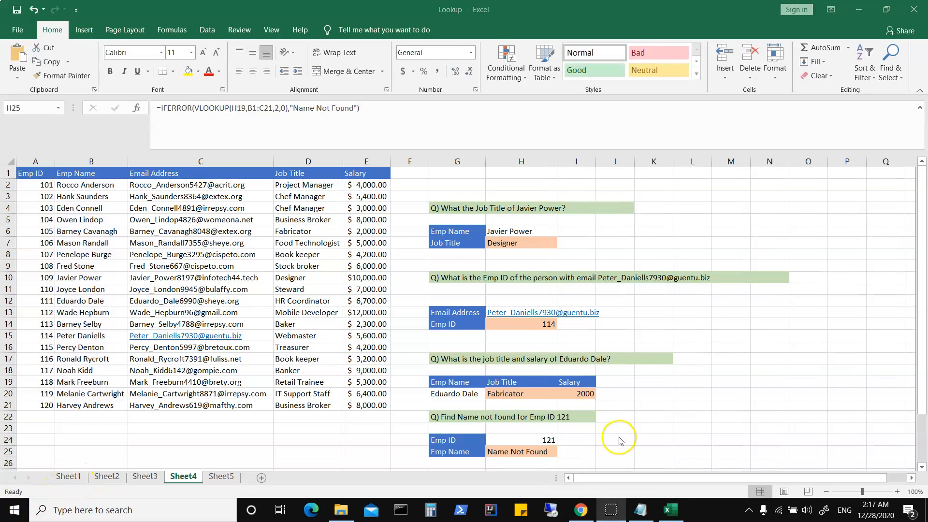
Step: Change the table array in H25's IFERROR VLOOKUP formula to B1:B21
left_click(526, 452)
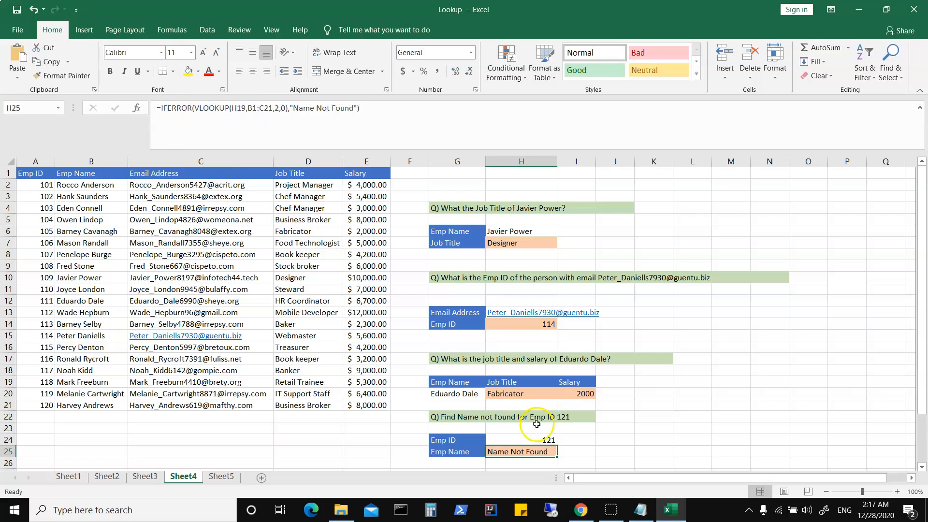
left_click(531, 440)
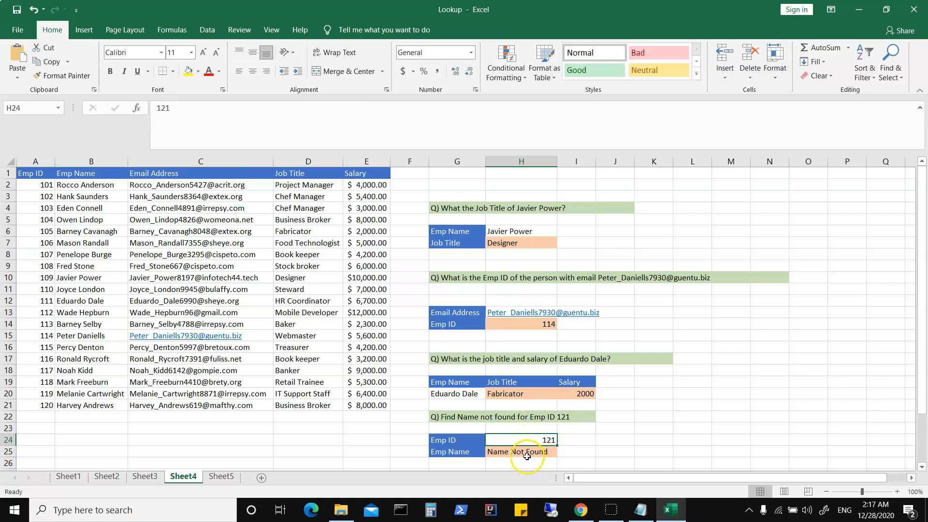
left_click(527, 452)
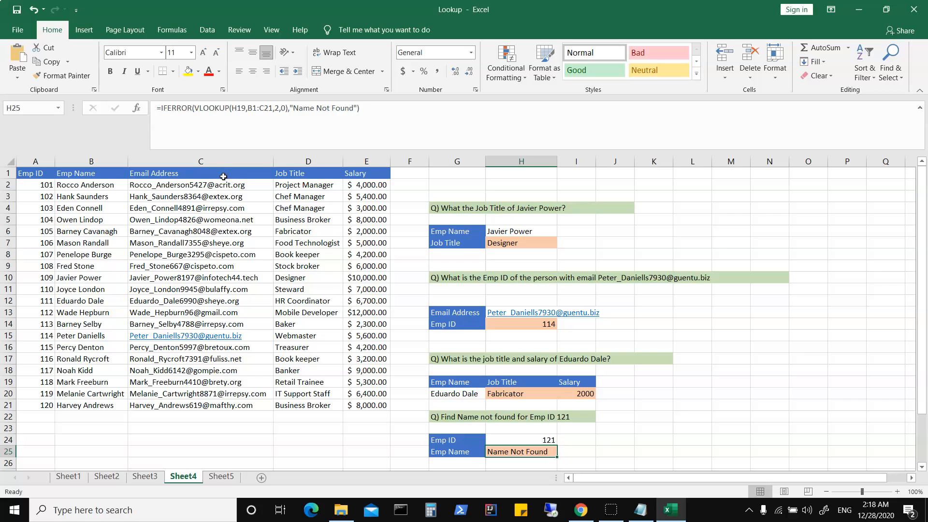
left_click(265, 108)
key("BackSpace")
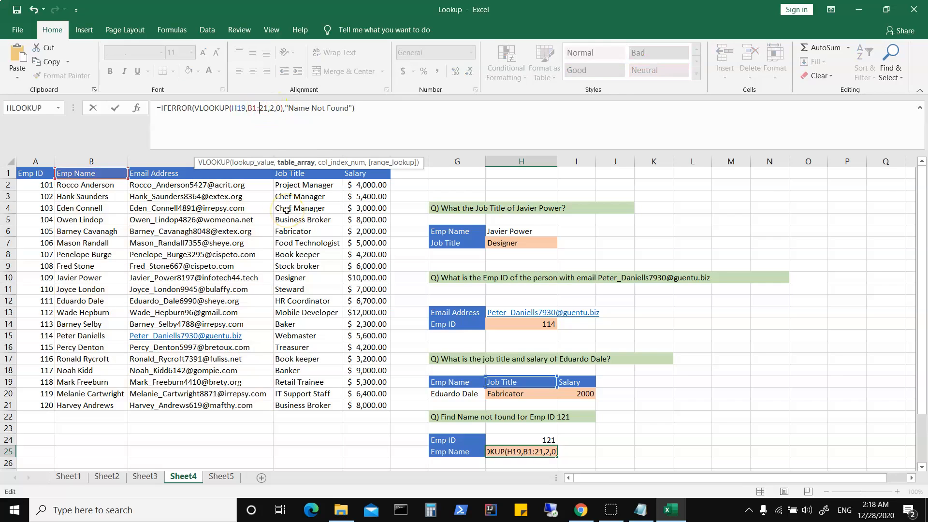
type("B")
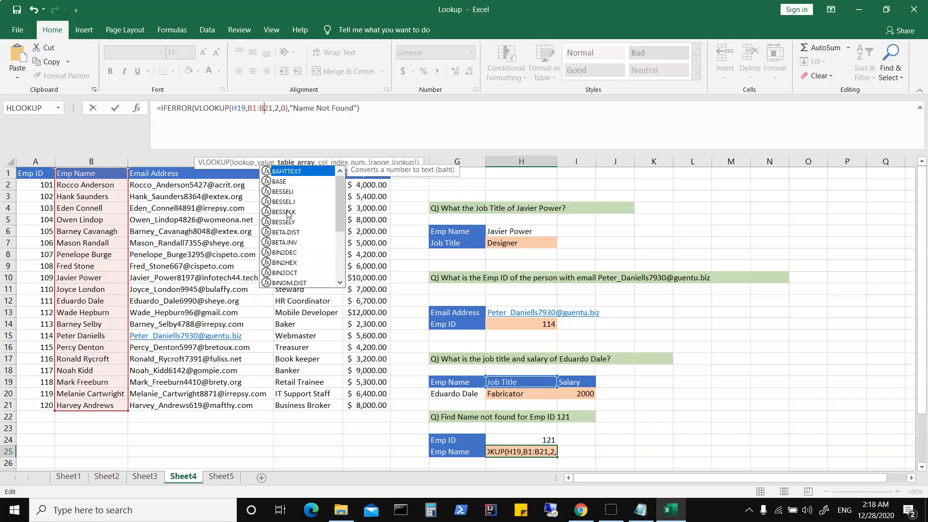
key("Return")
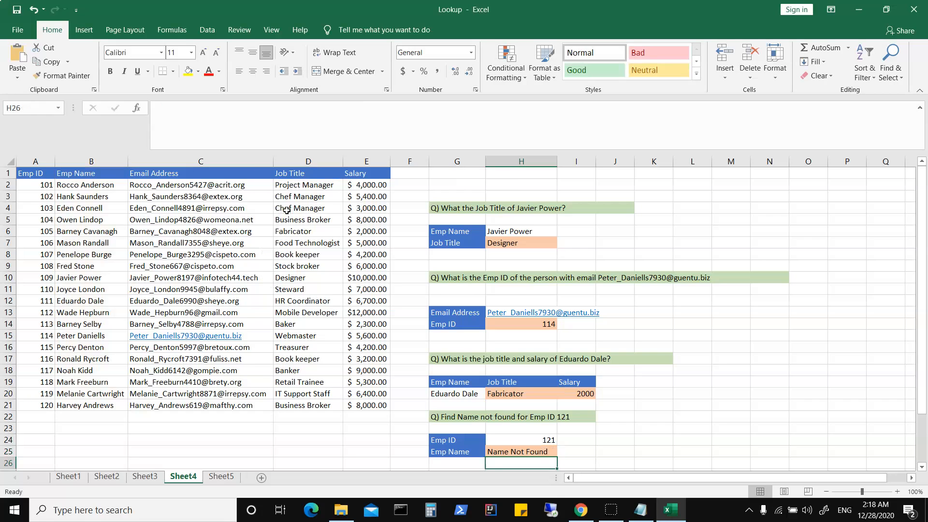
left_click(539, 451)
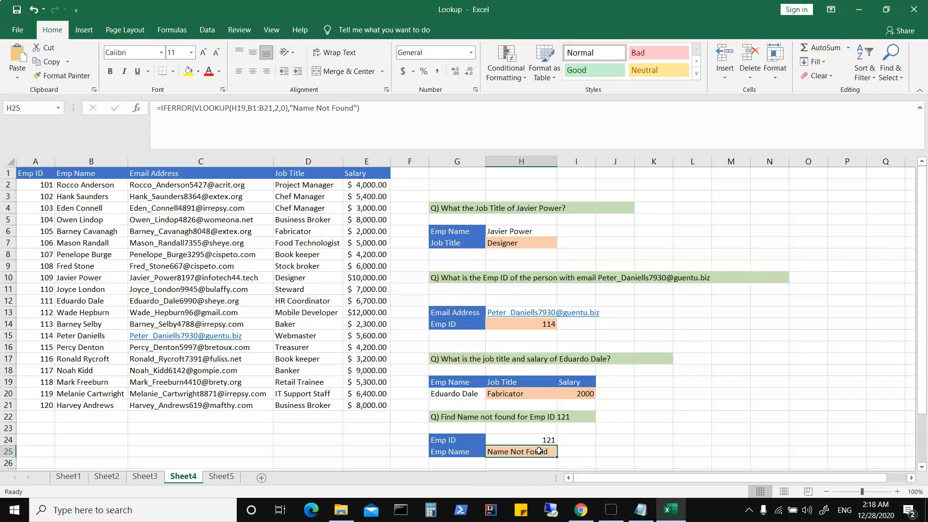